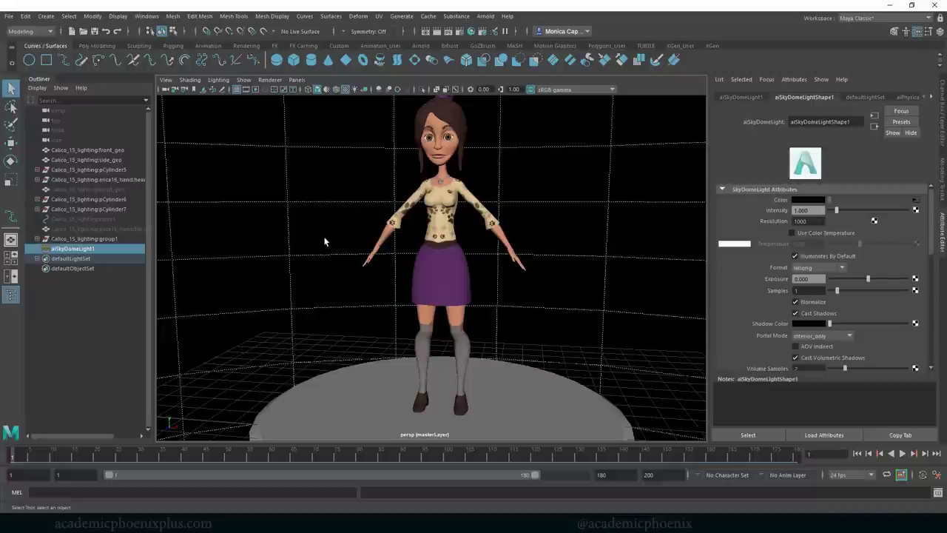
{"action": "left_click_drag", "start_coordinate": [554, 243], "coordinate": [538, 299], "text": "alt"}
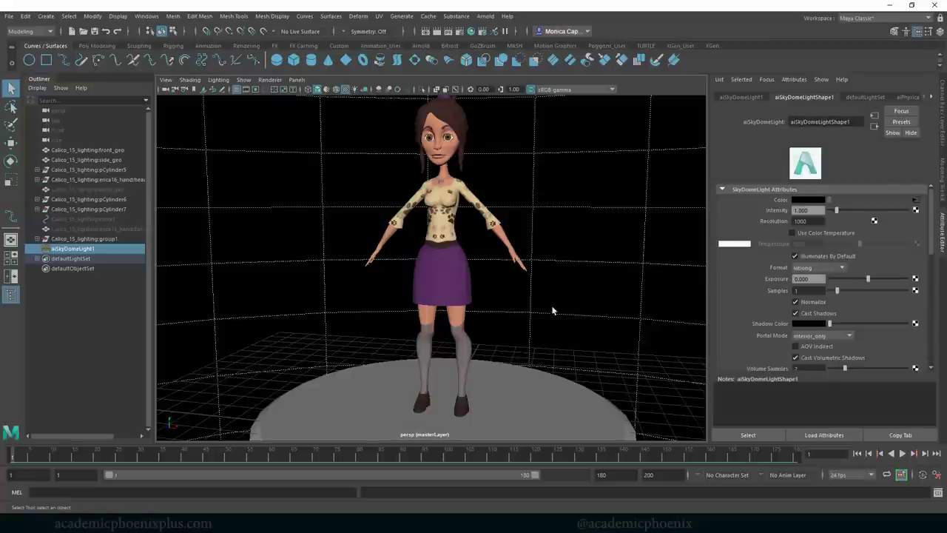
{"action": "left_click_drag", "start_coordinate": [553, 310], "coordinate": [516, 318], "text": "alt"}
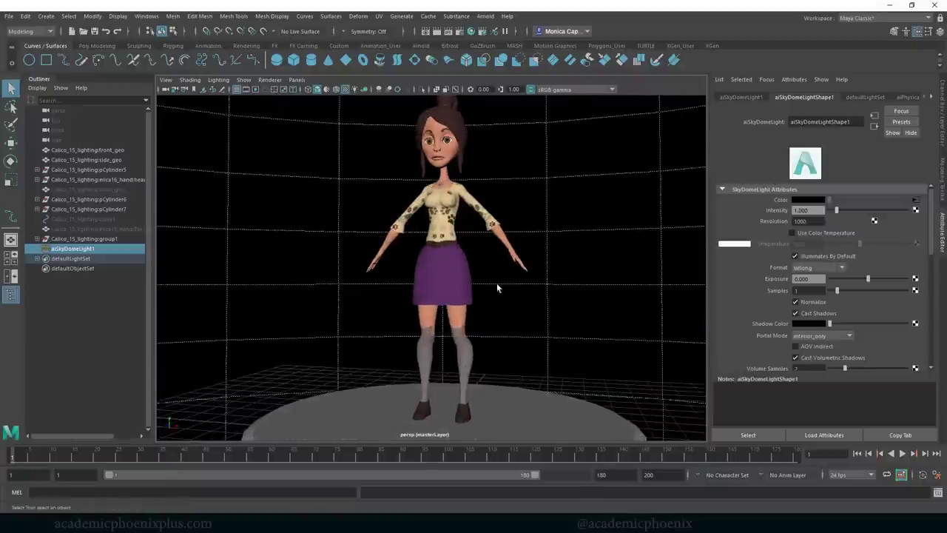
{"action": "left_click", "coordinate": [445, 308]}
{"action": "left_click_drag", "start_coordinate": [528, 318], "coordinate": [516, 324], "text": "alt"}
{"action": "left_click", "coordinate": [534, 314]}
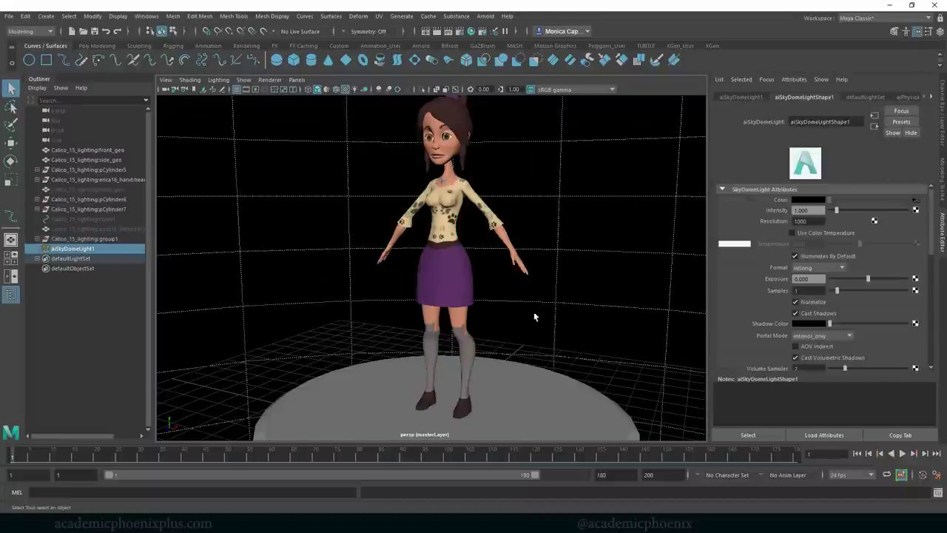
Step: Switch to the Rigging menu set and reset the Create Joints tool options to their defaults
{"action": "left_click", "coordinate": [37, 31]}
{"action": "left_click", "coordinate": [42, 51]}
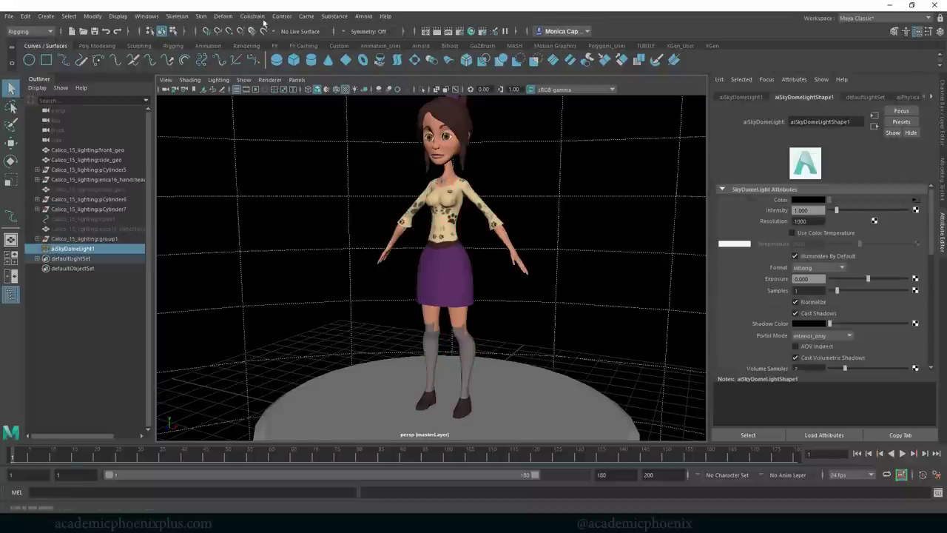
{"action": "left_click", "coordinate": [184, 16]}
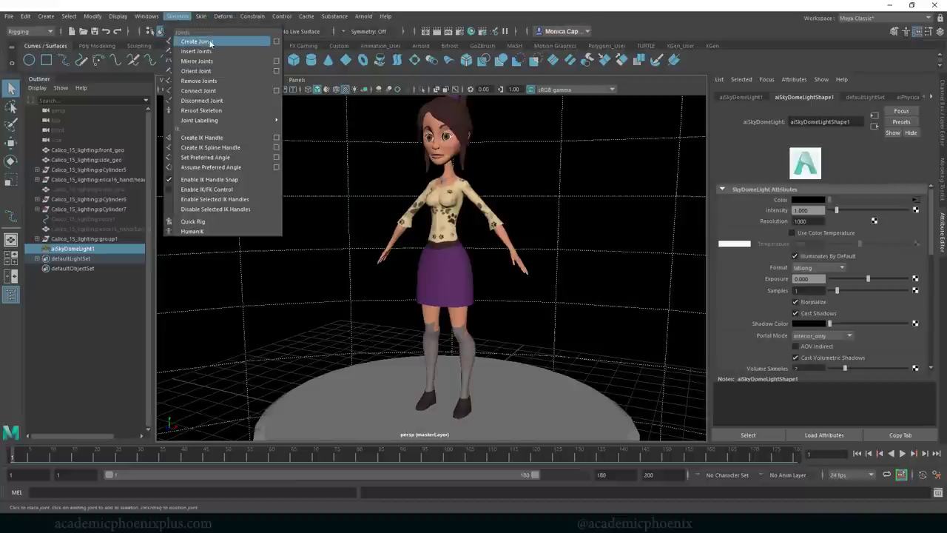
{"action": "left_click", "coordinate": [276, 41]}
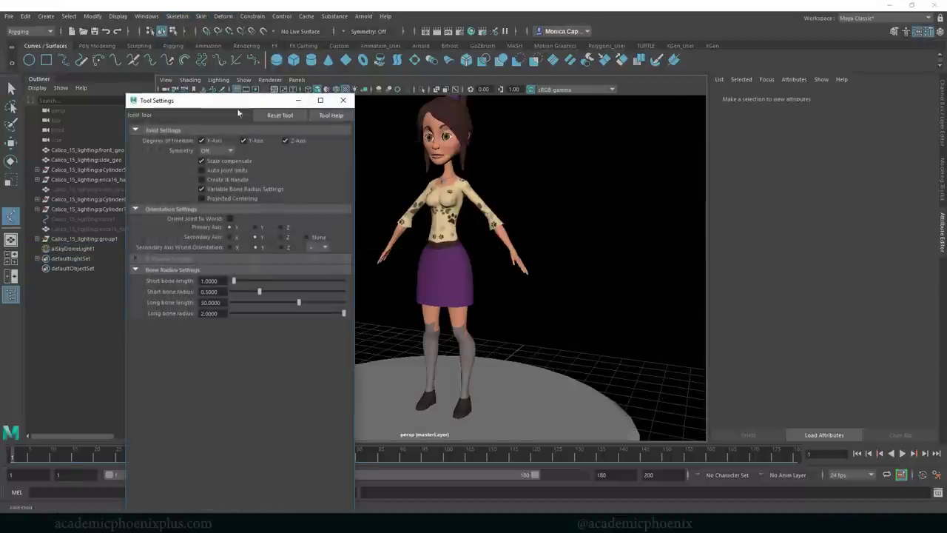
{"action": "left_click", "coordinate": [280, 116]}
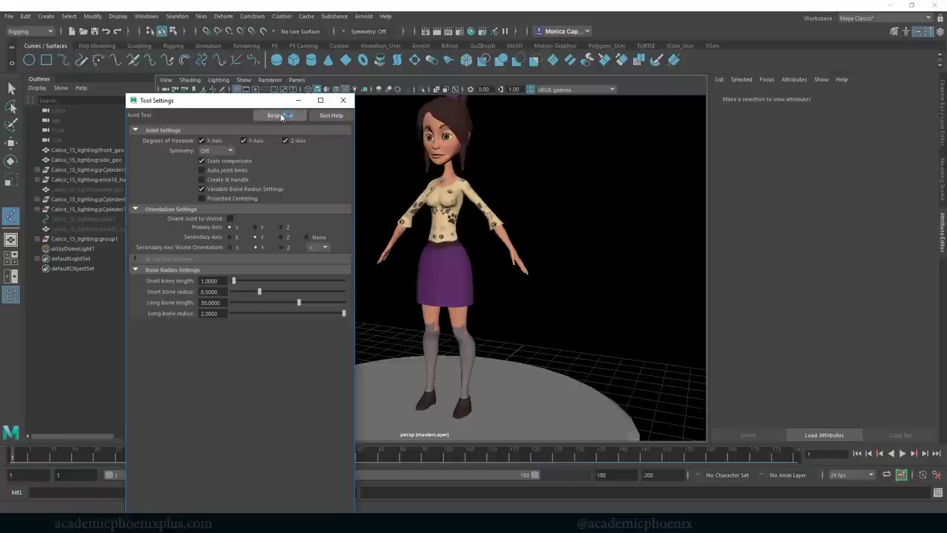
Step: Copy the short bone radius of 0.5 into the long bone radius
{"action": "left_click_drag", "start_coordinate": [222, 292], "coordinate": [167, 291]}
{"action": "key", "text": "ctrl+c"}
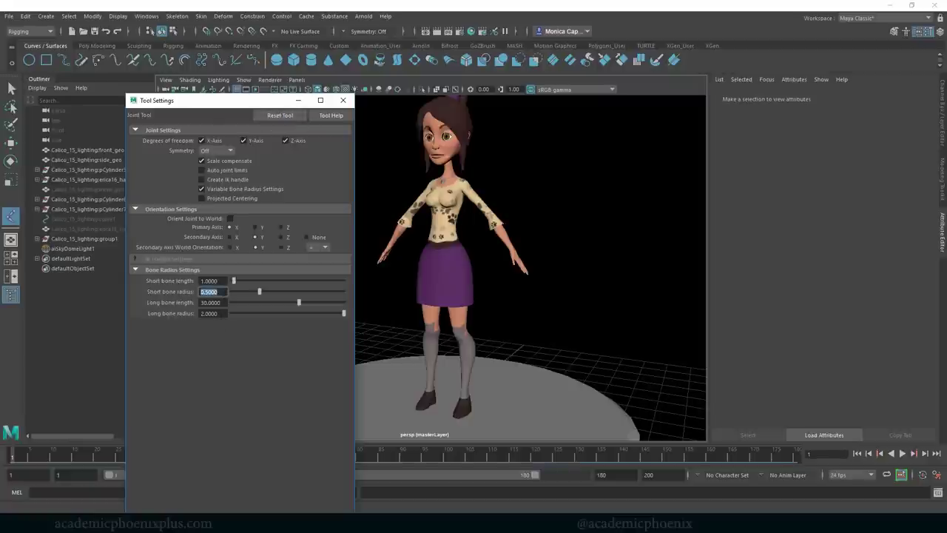
{"action": "key", "text": "Tab"}
{"action": "key", "text": "Tab"}
{"action": "key", "text": "ctrl+v"}
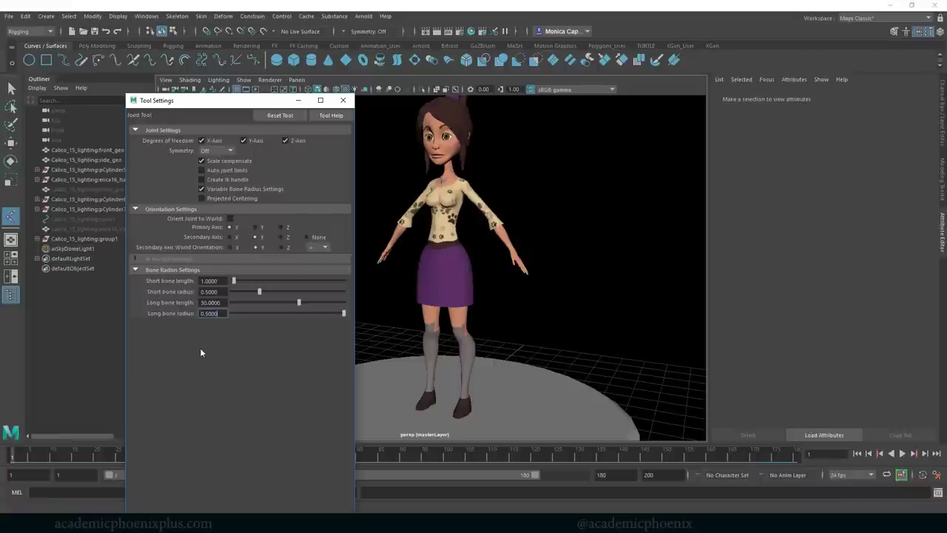
Step: Set both the short and long bone radius to 0.3 and close the joint tool settings
{"action": "left_click", "coordinate": [205, 292]}
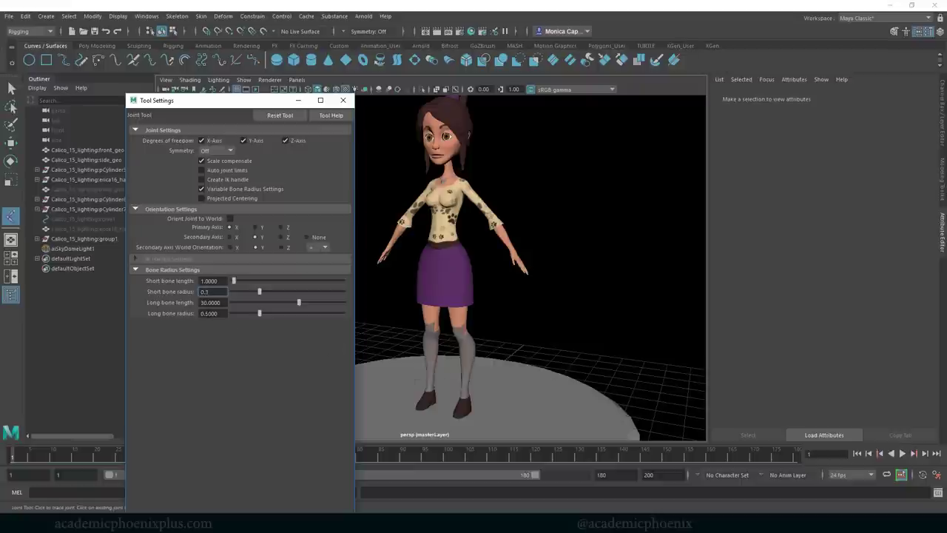
{"action": "left_click", "coordinate": [204, 313]}
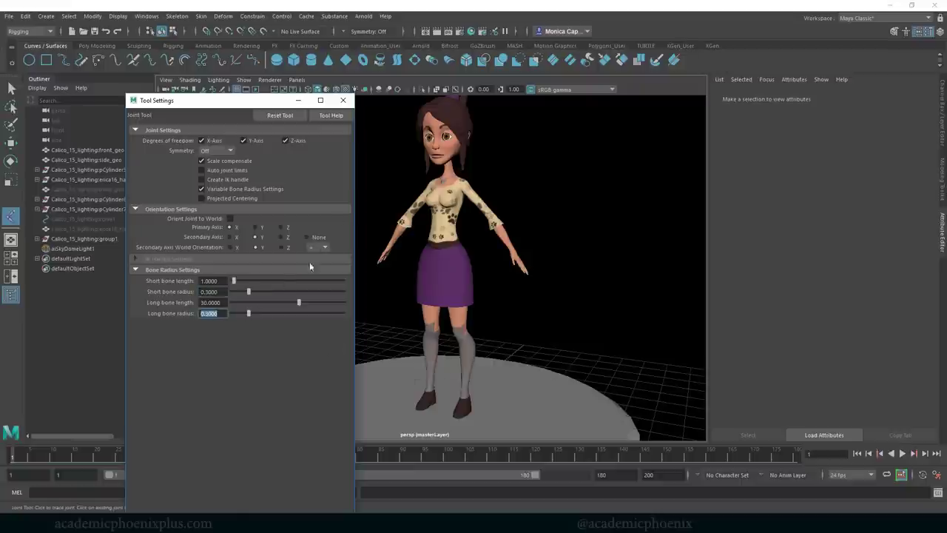
{"action": "left_click", "coordinate": [342, 100]}
Step: Place a single joint at the center of the character's pelvis in the front view
{"action": "key", "text": "space"}
{"action": "key", "text": "space"}
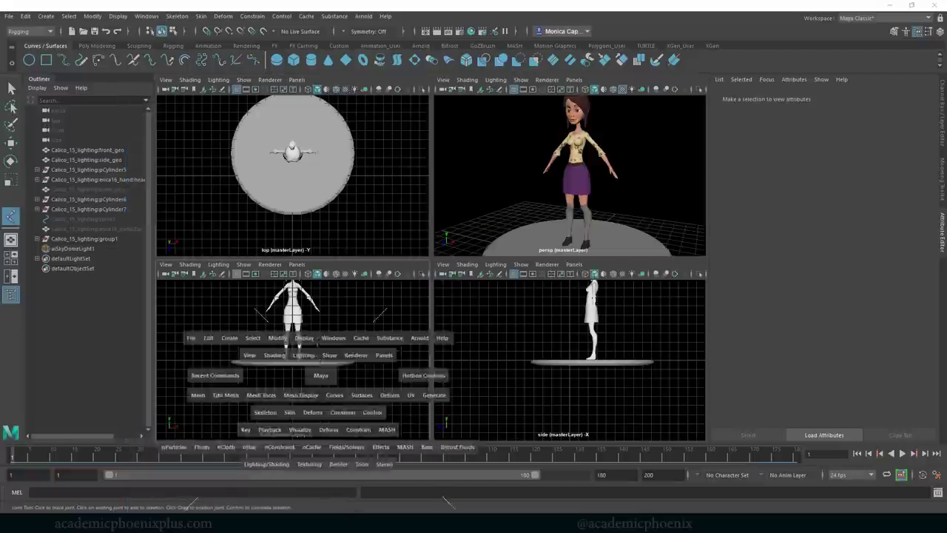
{"action": "scroll", "coordinate": [461, 294], "scroll_direction": "up", "scroll_amount": 5}
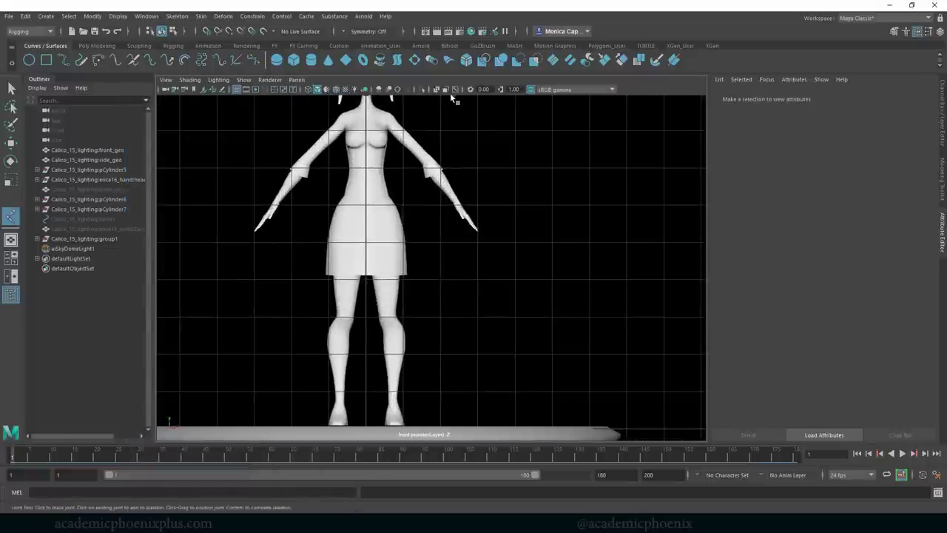
{"action": "middle_click_drag", "start_coordinate": [473, 272], "coordinate": [507, 249], "text": "alt"}
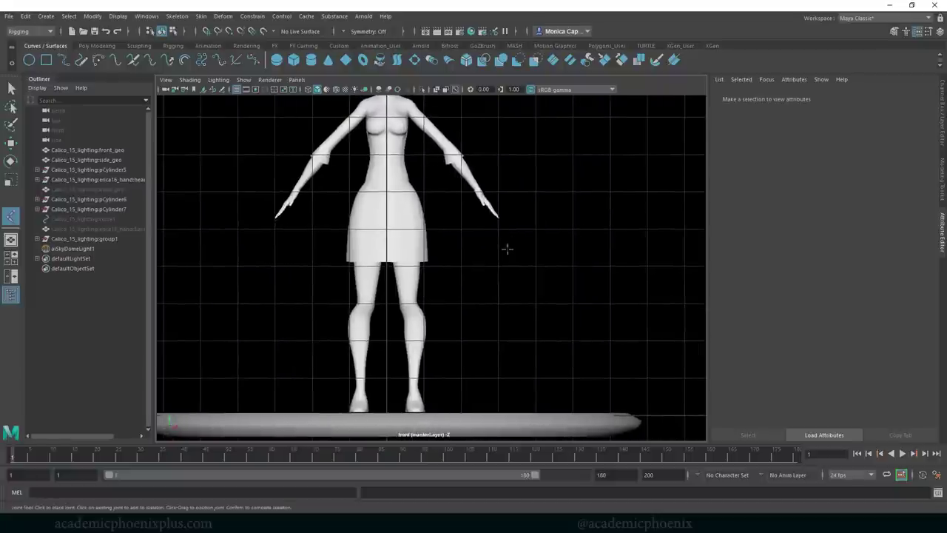
{"action": "left_click", "coordinate": [386, 194]}
{"action": "key", "text": "Return"}
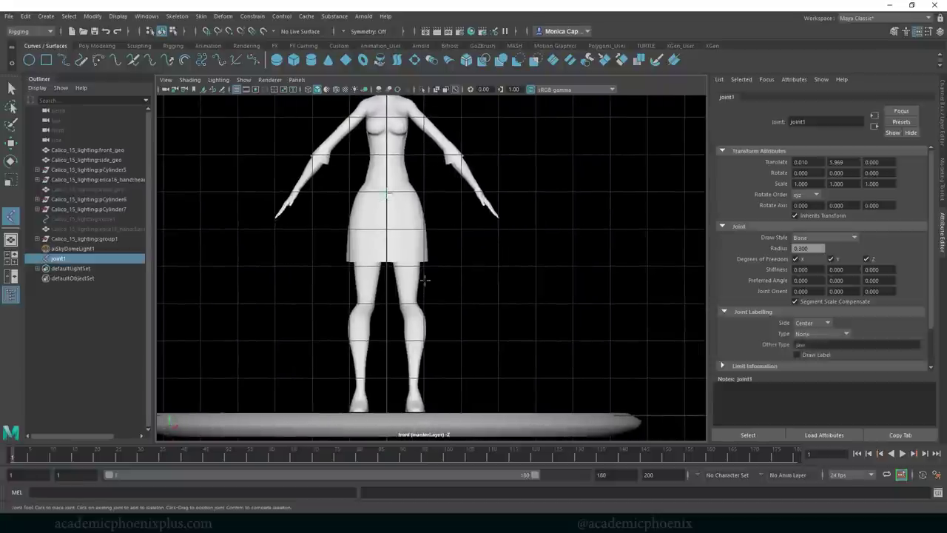
Step: Rename the pelvis joint to root_jnt
{"action": "left_click", "coordinate": [821, 121]}
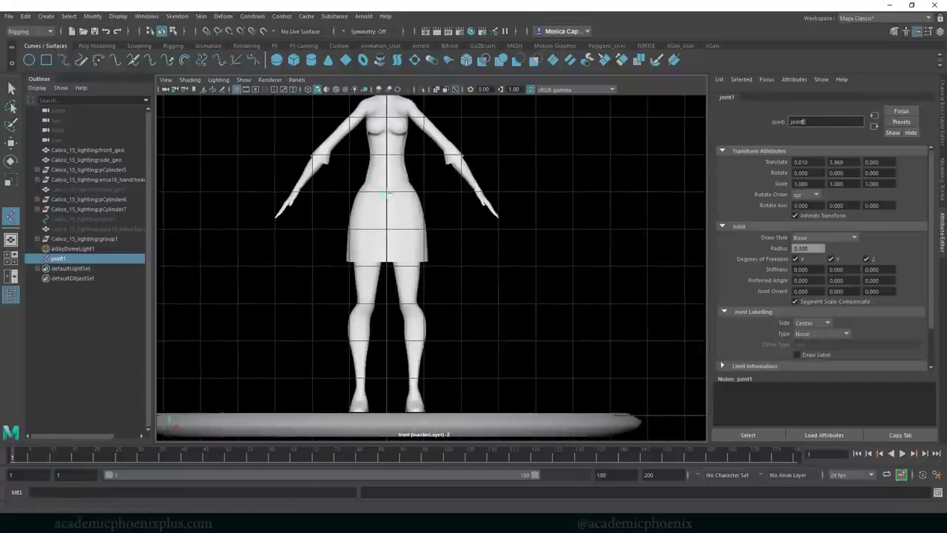
{"action": "double_click", "coordinate": [54, 258]}
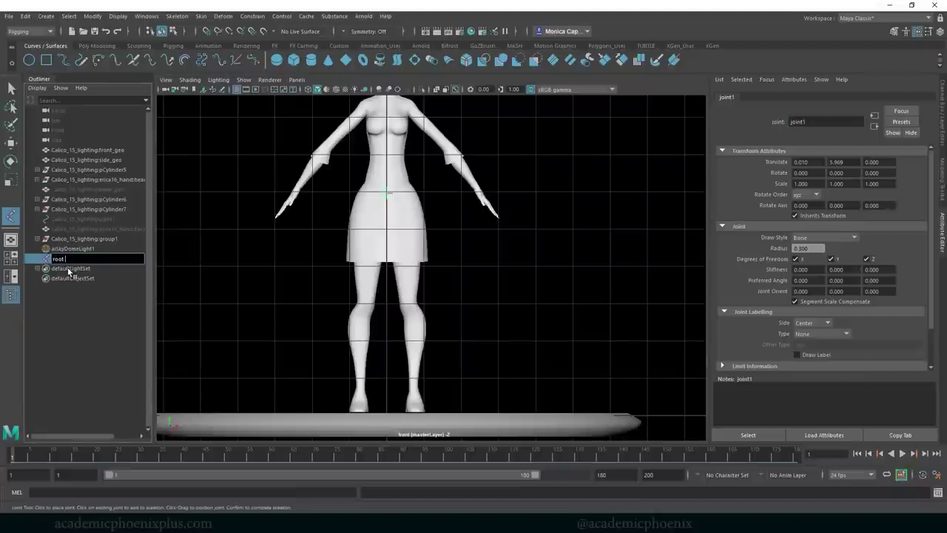
{"action": "type", "text": "root_jnt"}
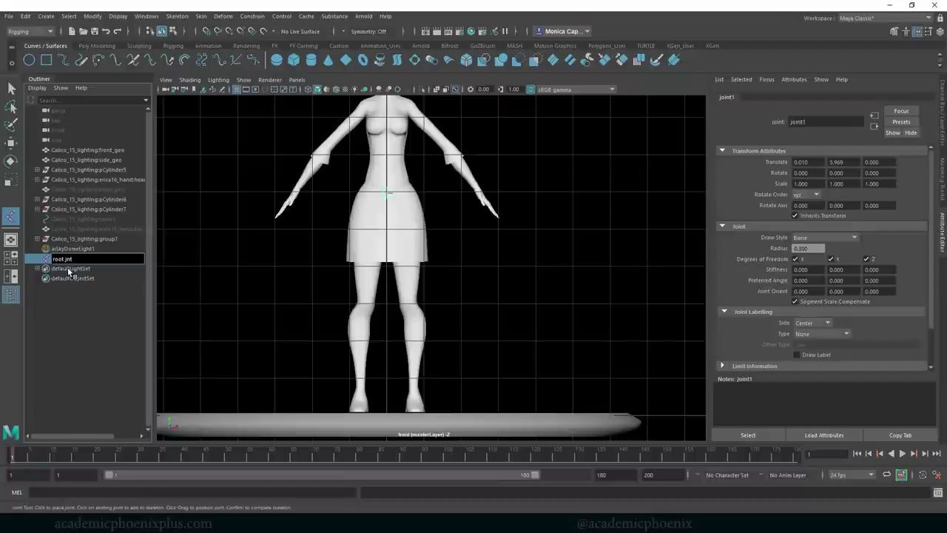
{"action": "key", "text": "Return"}
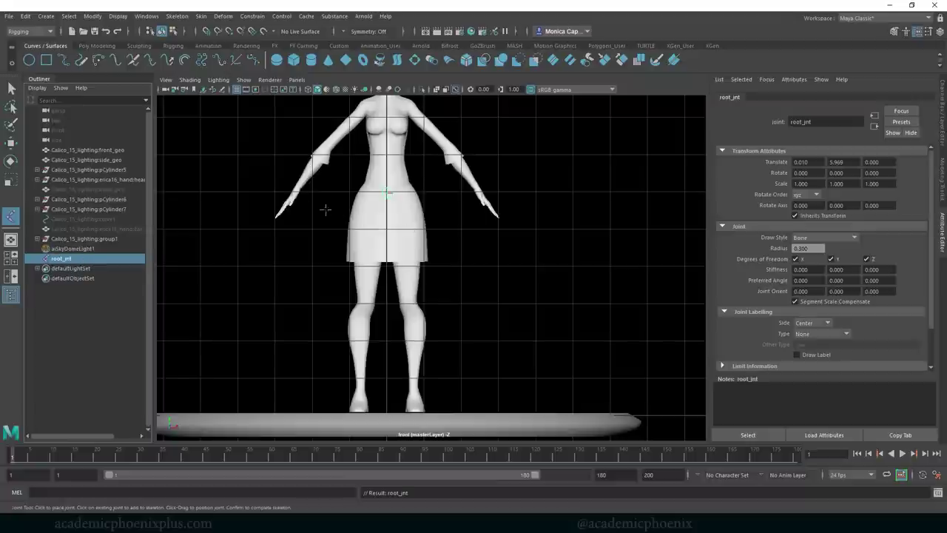
Step: Move root_jnt slightly along X onto the character's vertical center line
{"action": "right_click_drag", "start_coordinate": [402, 188], "coordinate": [599, 253], "text": "alt"}
{"action": "middle_click_drag", "start_coordinate": [402, 182], "coordinate": [466, 313], "text": "alt"}
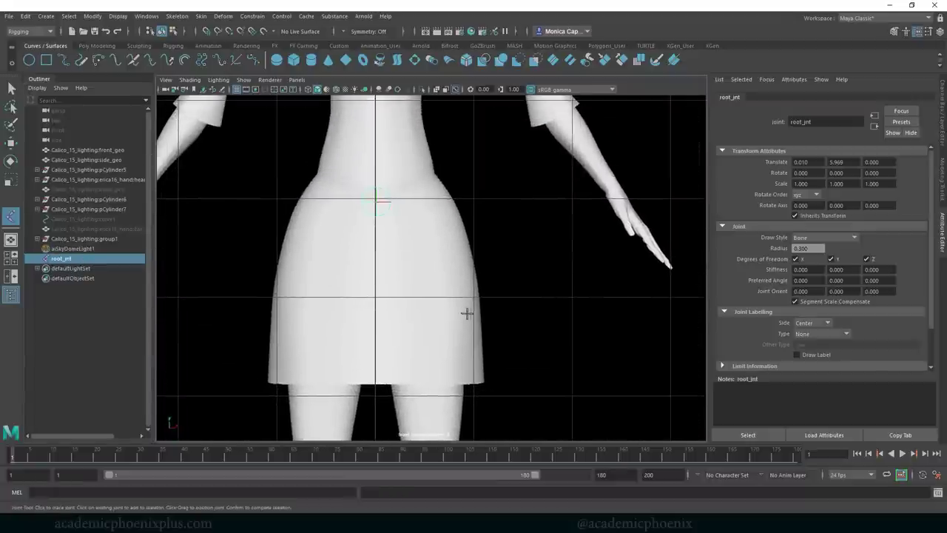
{"action": "key", "text": "w"}
{"action": "left_click_drag", "start_coordinate": [424, 203], "coordinate": [422, 205]}
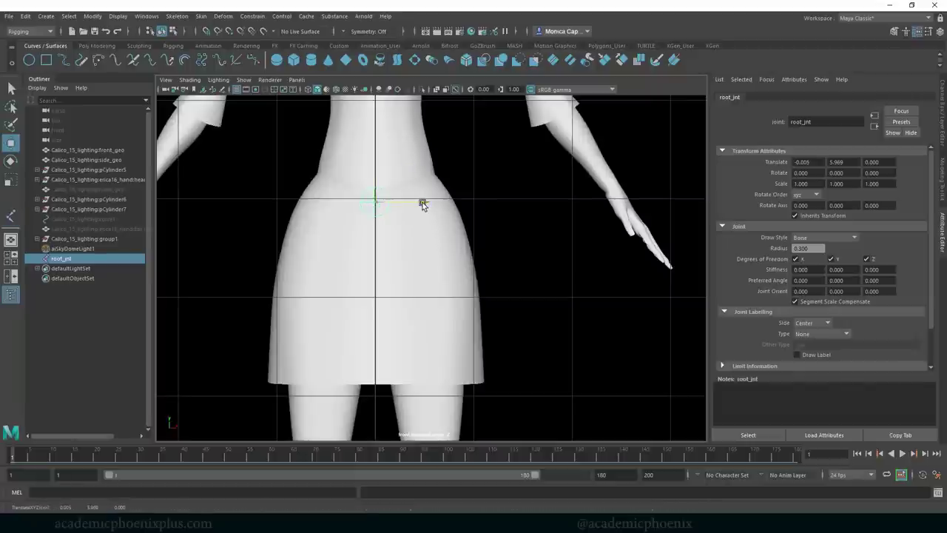
Step: Draw a separate three-joint leg chain from hip to knee to ankle on the character's left leg in the front view
{"action": "left_click", "coordinate": [10, 216]}
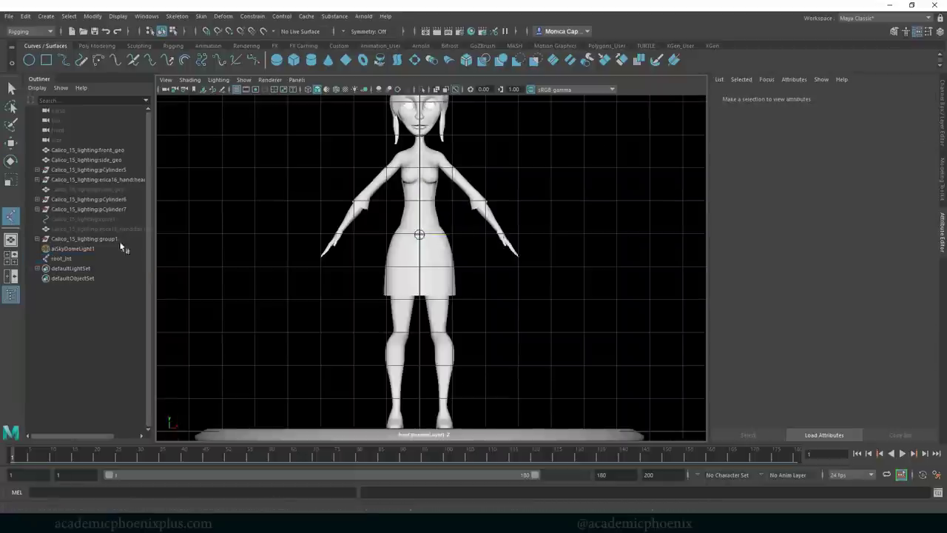
{"action": "middle_click_drag", "start_coordinate": [463, 297], "coordinate": [460, 270], "text": "alt"}
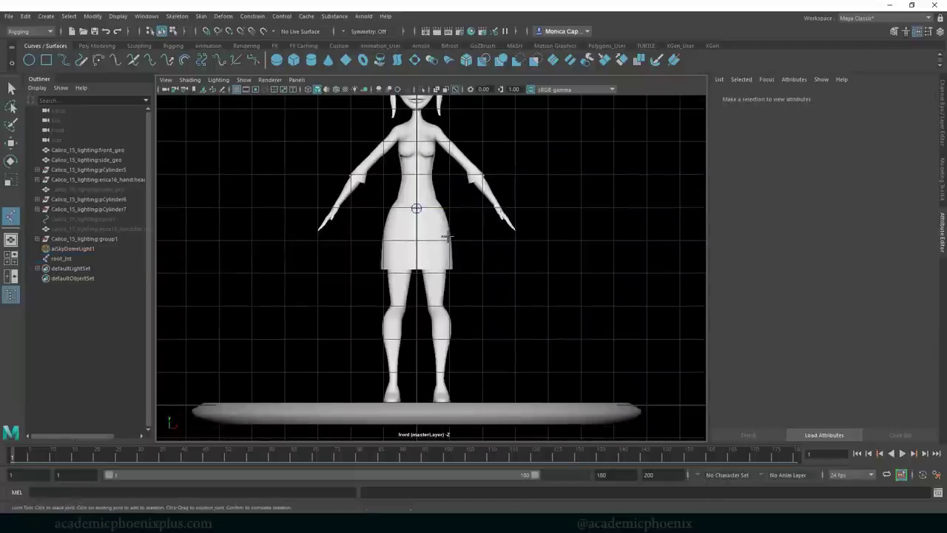
{"action": "left_click_drag", "start_coordinate": [437, 234], "coordinate": [435, 224]}
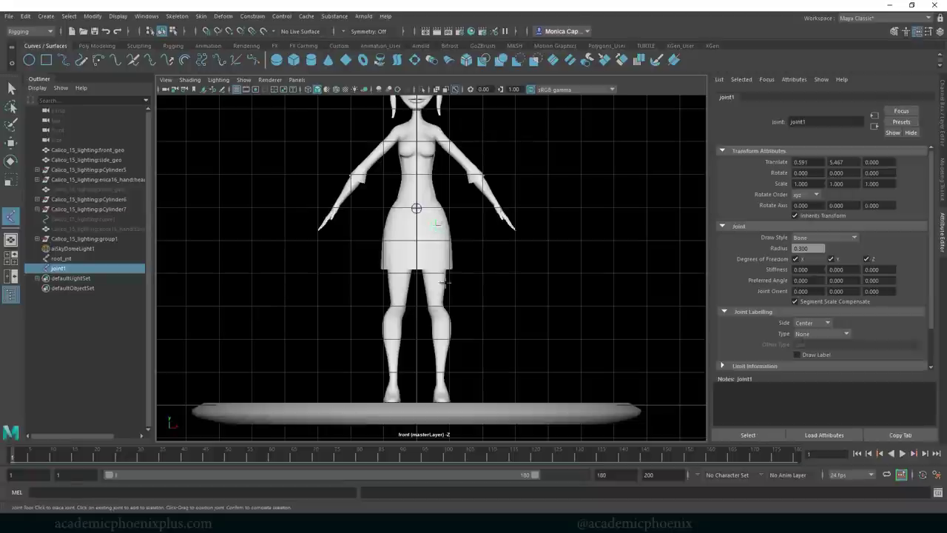
{"action": "left_click", "coordinate": [434, 304]}
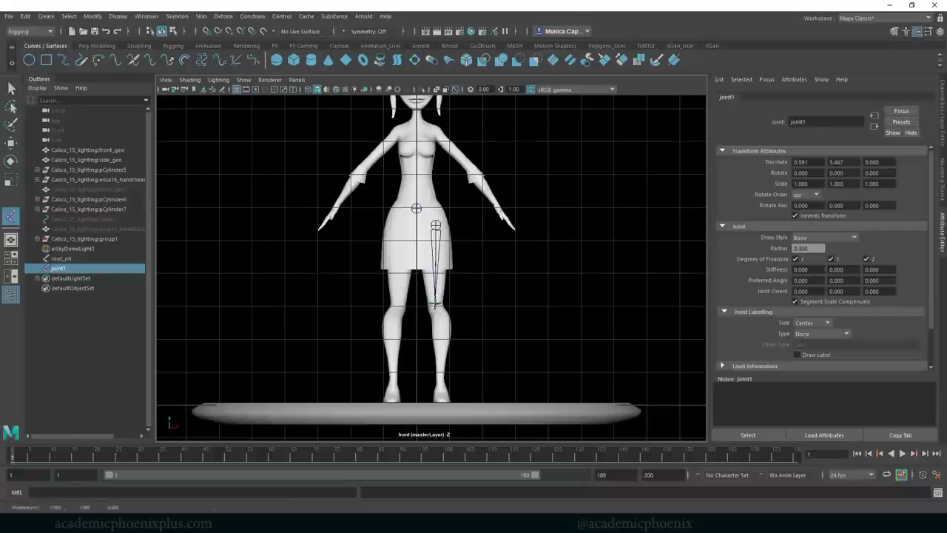
{"action": "left_click", "coordinate": [440, 382]}
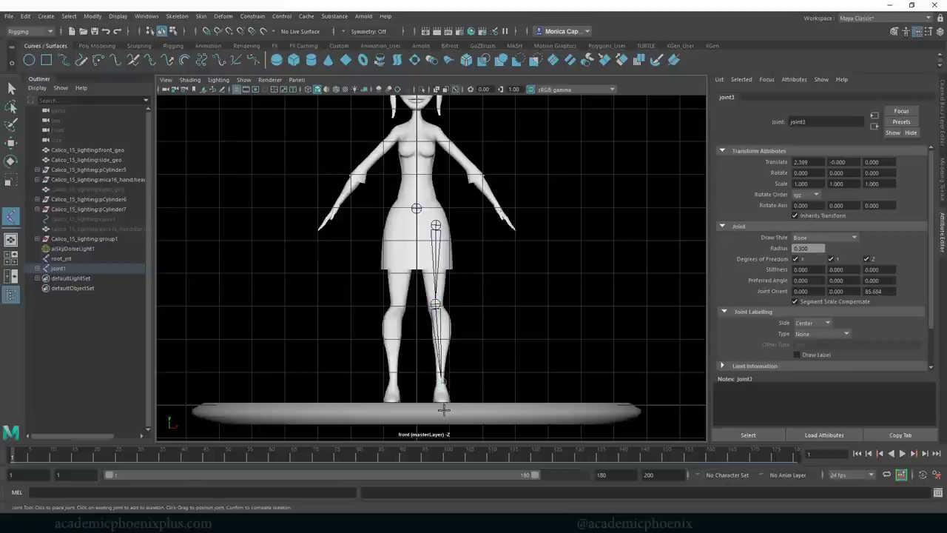
{"action": "key", "text": "w"}
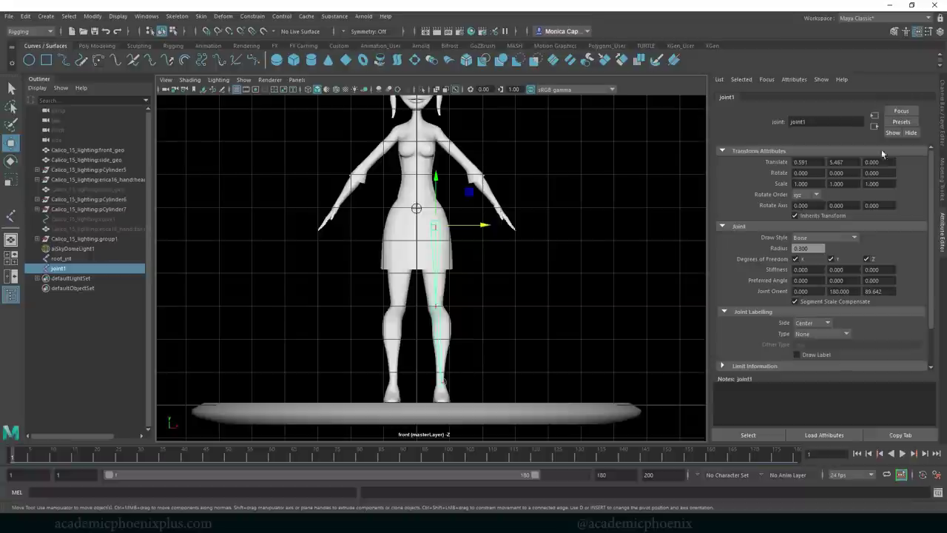
Step: Rename the leg chain's joints from top to bottom as hip_jnt, knee_jnt and ankle_jnt
{"action": "left_click", "coordinate": [37, 268]}
{"action": "double_click", "coordinate": [59, 267]}
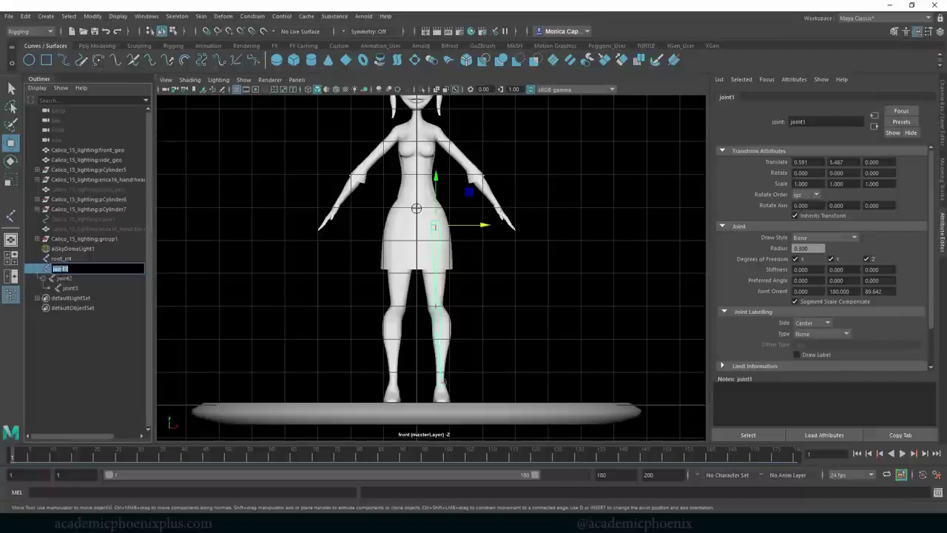
{"action": "key", "text": "Return"}
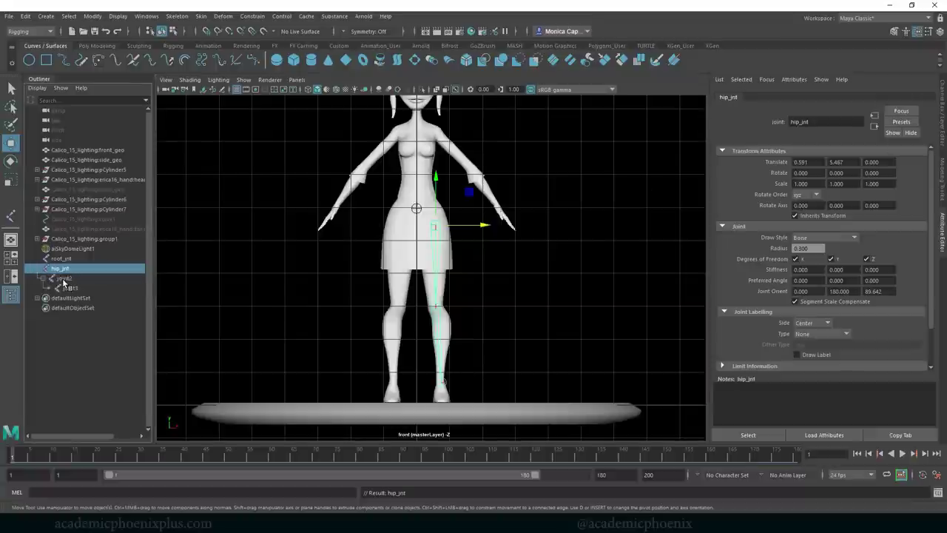
{"action": "double_click", "coordinate": [61, 278]}
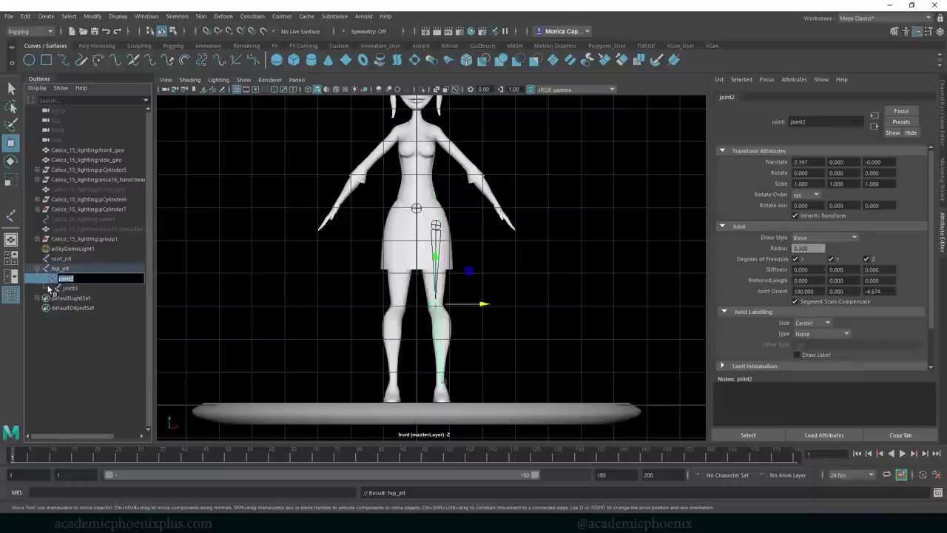
{"action": "key", "text": "Return"}
{"action": "double_click", "coordinate": [66, 289]}
{"action": "type", "text": "ankle"}
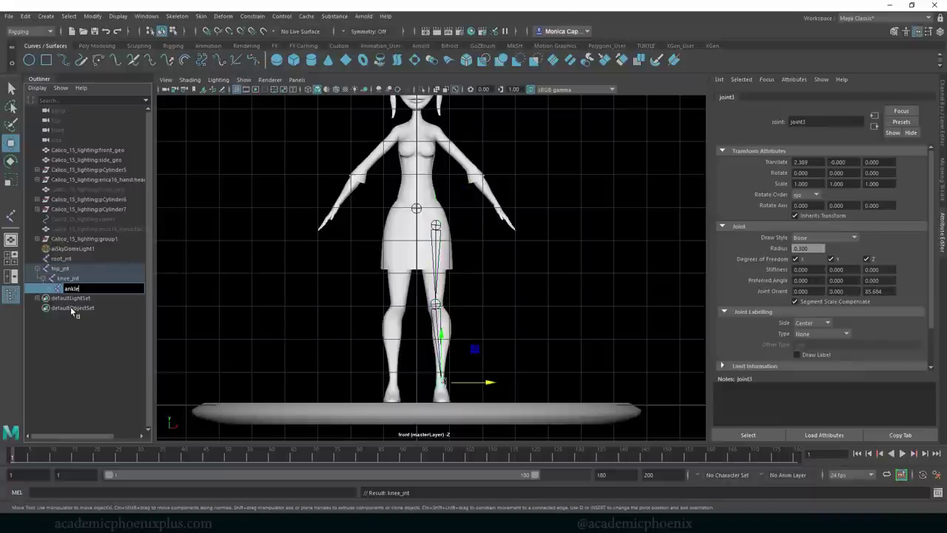
{"action": "type", "text": "_jnt"}
{"action": "key", "text": "Return"}
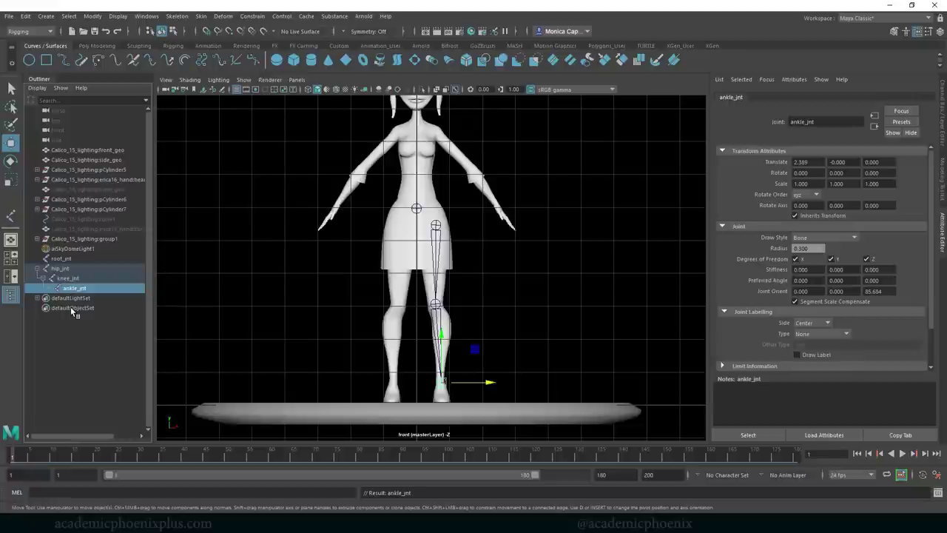
Step: In the side view, move root_jnt back along Z into the character's pelvis, to about -2.2
{"action": "key", "text": "space"}
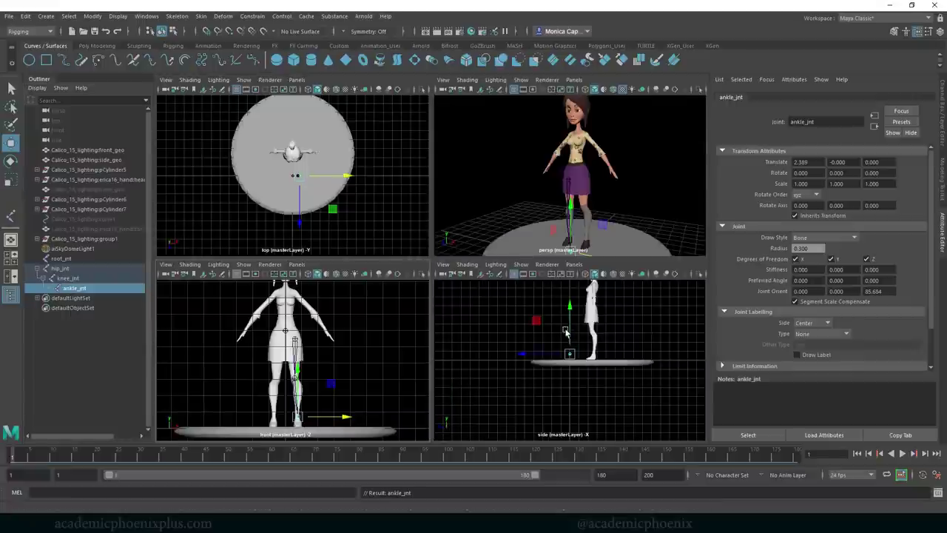
{"action": "key", "text": "space"}
{"action": "scroll", "coordinate": [484, 207], "scroll_direction": "up", "scroll_amount": 5}
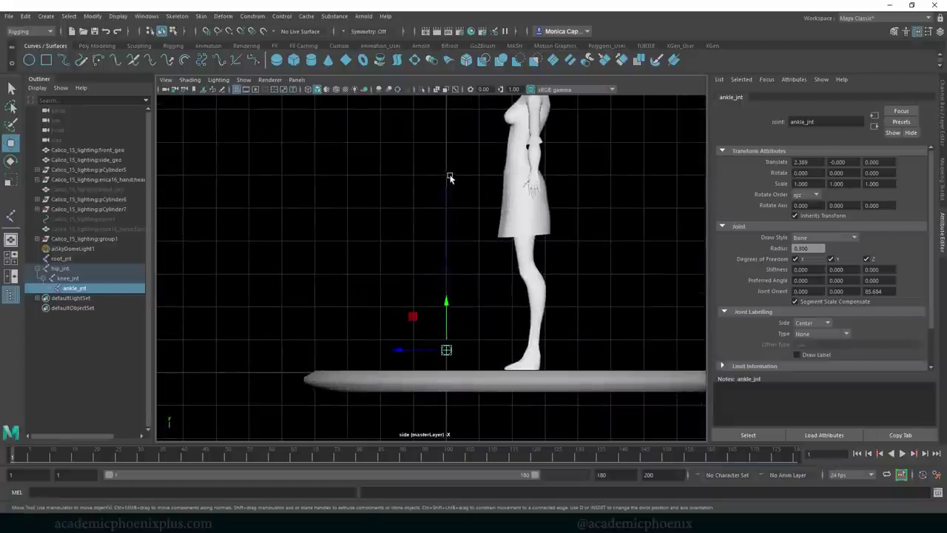
{"action": "left_click", "coordinate": [449, 178]}
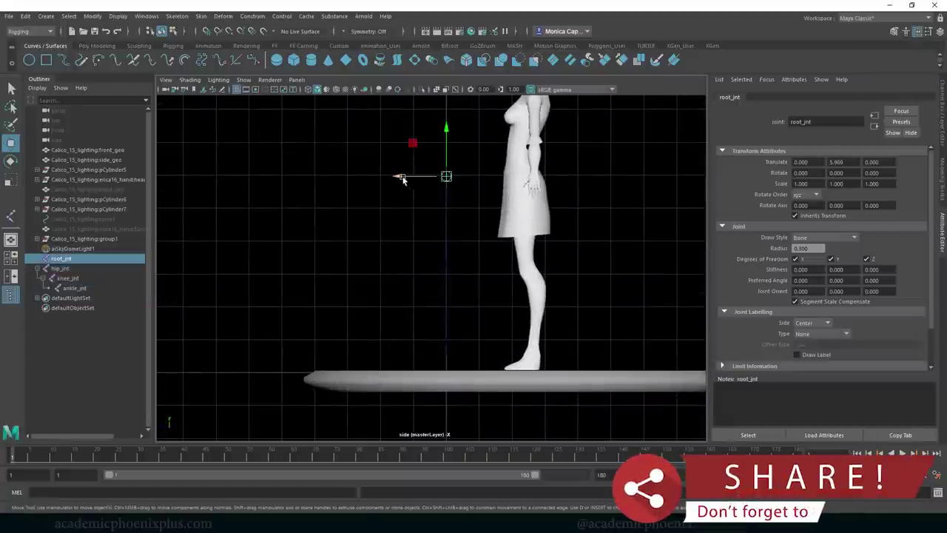
{"action": "left_click_drag", "start_coordinate": [400, 177], "coordinate": [477, 181]}
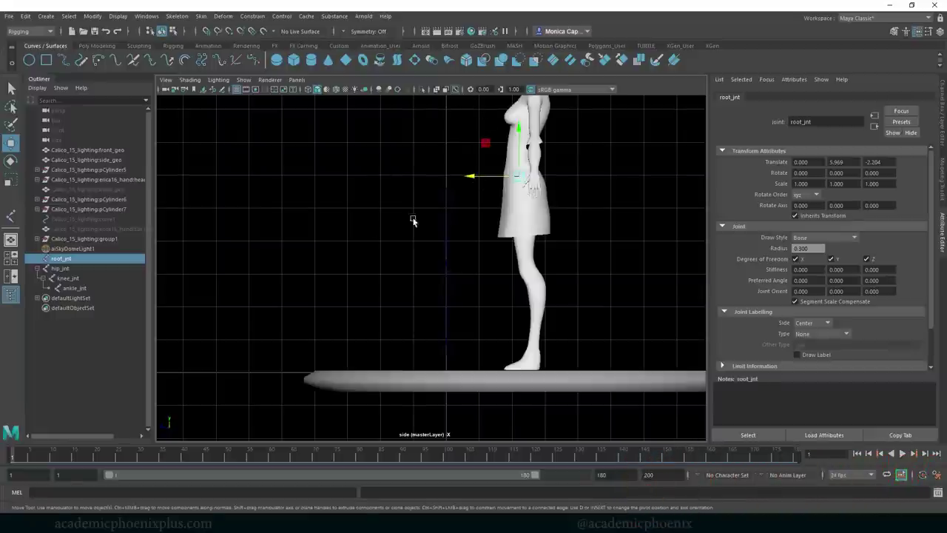
Step: Move hip_jnt with its leg chain back along Z inside the character's body, to about -2.45, checking it in perspective
{"action": "left_click", "coordinate": [446, 192]}
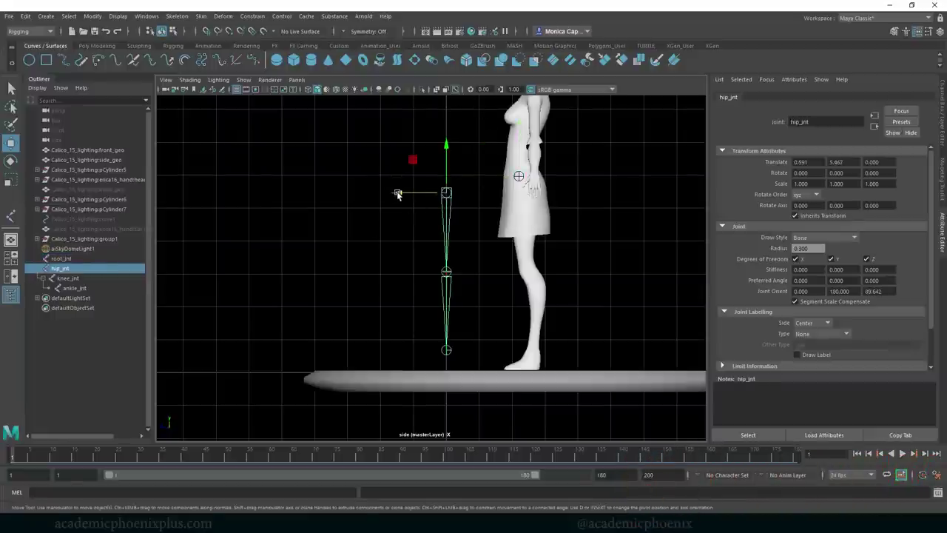
{"action": "left_click_drag", "start_coordinate": [397, 194], "coordinate": [478, 203]}
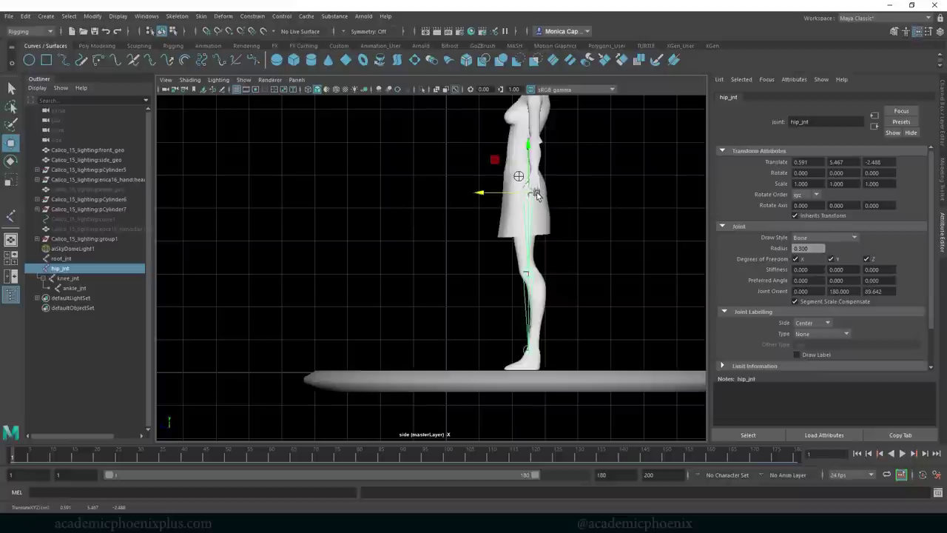
{"action": "key", "text": "space"}
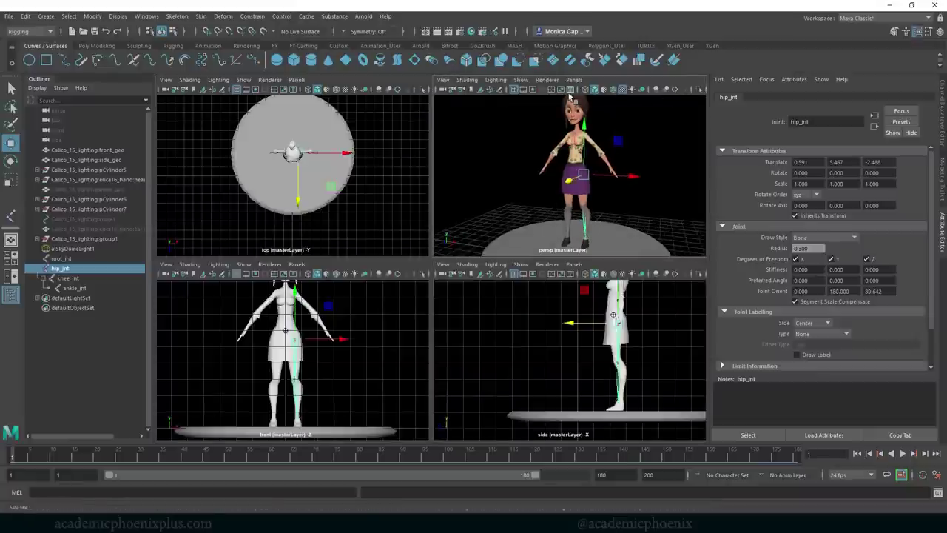
{"action": "key", "text": "space"}
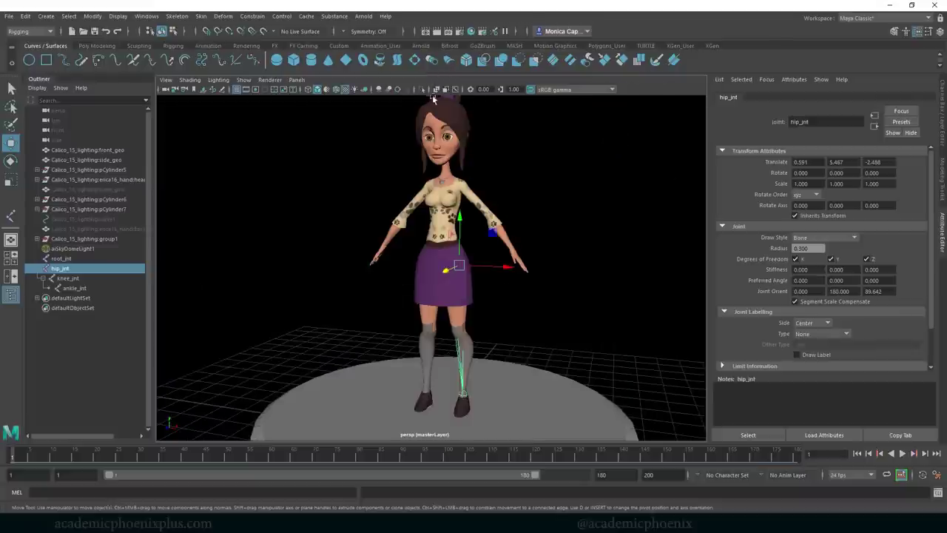
{"action": "left_click_drag", "start_coordinate": [531, 243], "coordinate": [412, 213], "text": "alt"}
{"action": "left_click_drag", "start_coordinate": [423, 269], "coordinate": [413, 270]}
{"action": "left_click_drag", "start_coordinate": [503, 267], "coordinate": [510, 303], "text": "alt"}
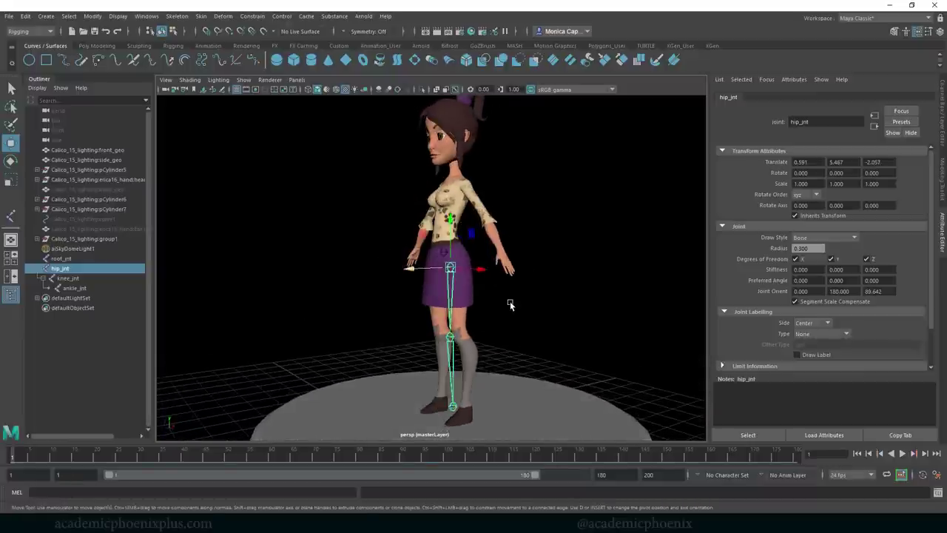
{"action": "key", "text": "space"}
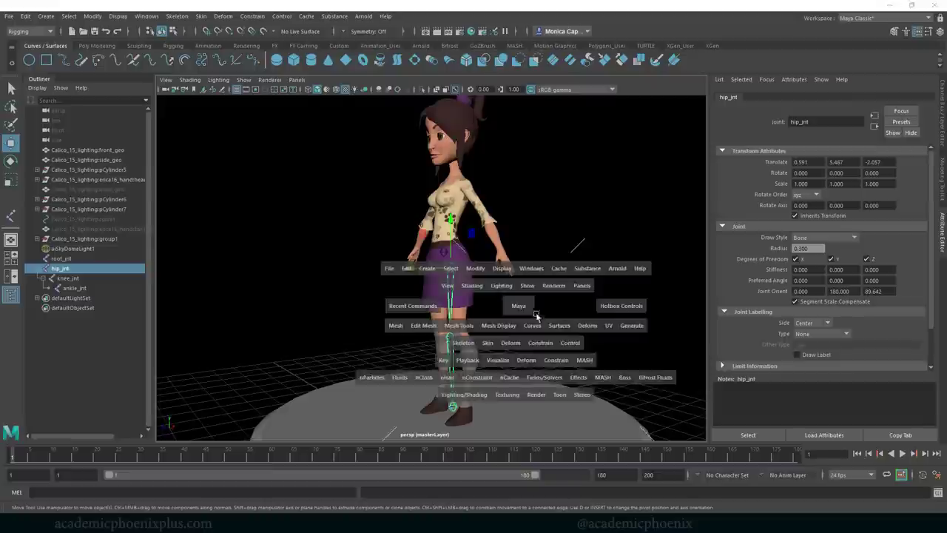
{"action": "key", "text": "space"}
{"action": "middle_click_drag", "start_coordinate": [618, 295], "coordinate": [551, 304], "text": "alt"}
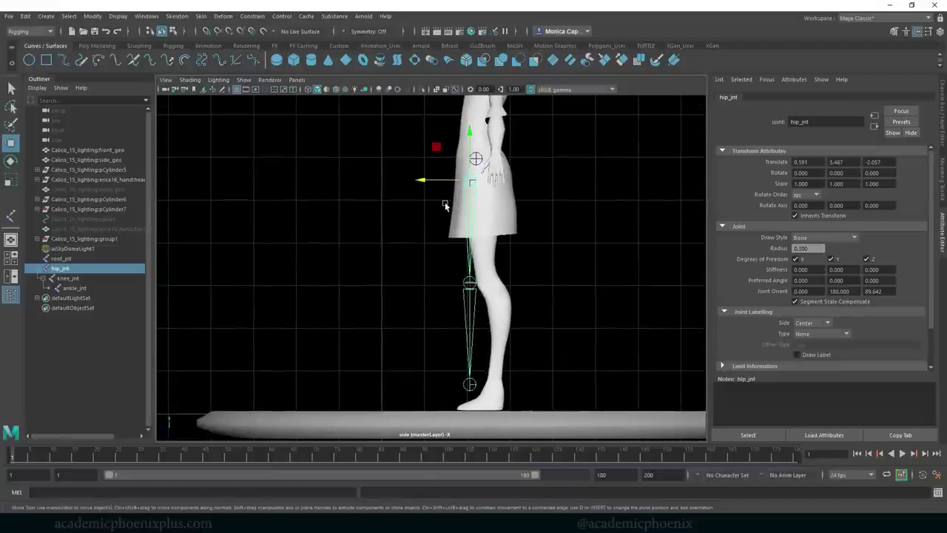
{"action": "left_click_drag", "start_coordinate": [423, 179], "coordinate": [441, 185]}
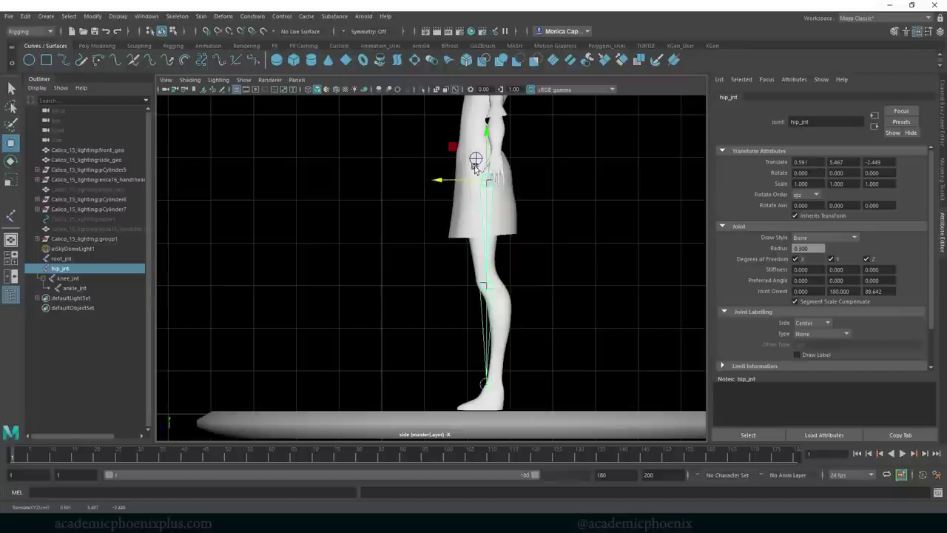
Step: Move only knee_jnt toward the front of the knee and slightly up in the side view, keeping ankle_jnt in place
{"action": "left_click", "coordinate": [486, 285]}
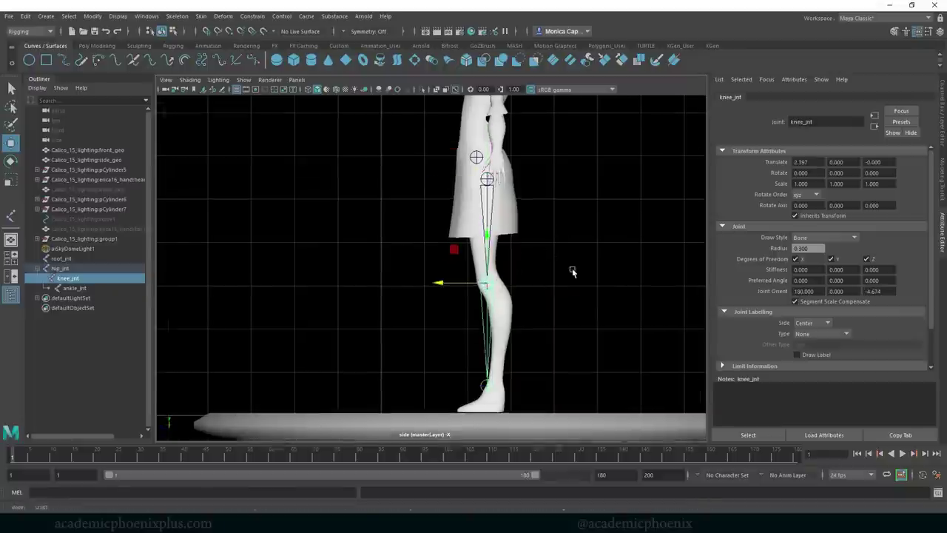
{"action": "scroll", "coordinate": [532, 281], "scroll_direction": "up", "scroll_amount": 4}
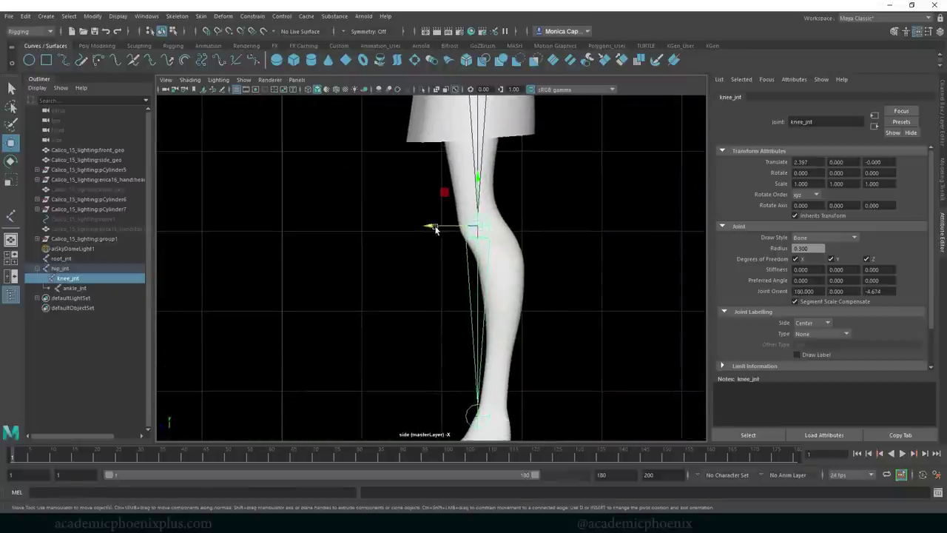
{"action": "key", "text": "d"}
{"action": "left_click_drag", "start_coordinate": [435, 227], "coordinate": [419, 227]}
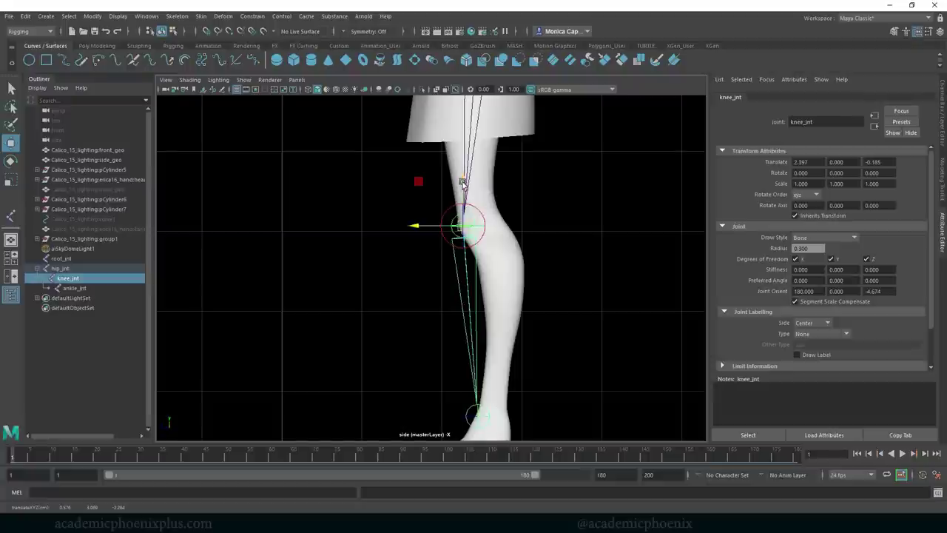
{"action": "left_click_drag", "start_coordinate": [462, 182], "coordinate": [463, 179]}
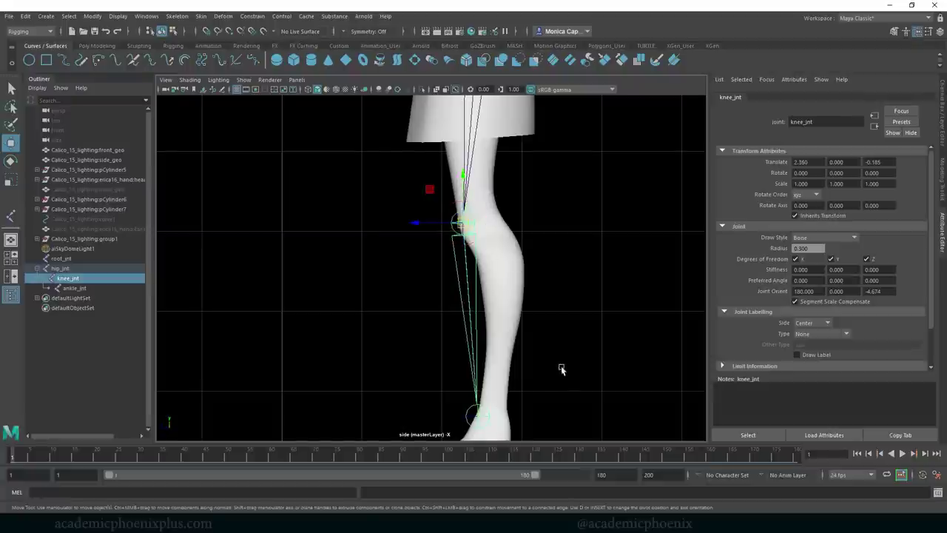
Step: Move ankle_jnt back along Z into the center of the ankle, to a local Z of about -0.395
{"action": "middle_click_drag", "start_coordinate": [561, 367], "coordinate": [513, 317], "text": "alt"}
{"action": "left_click", "coordinate": [449, 338]}
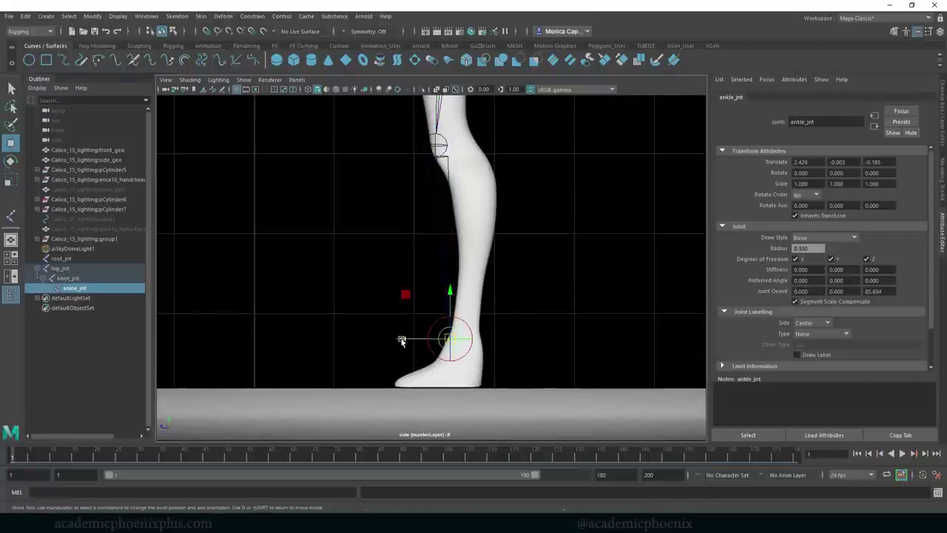
{"action": "left_click_drag", "start_coordinate": [401, 340], "coordinate": [419, 339]}
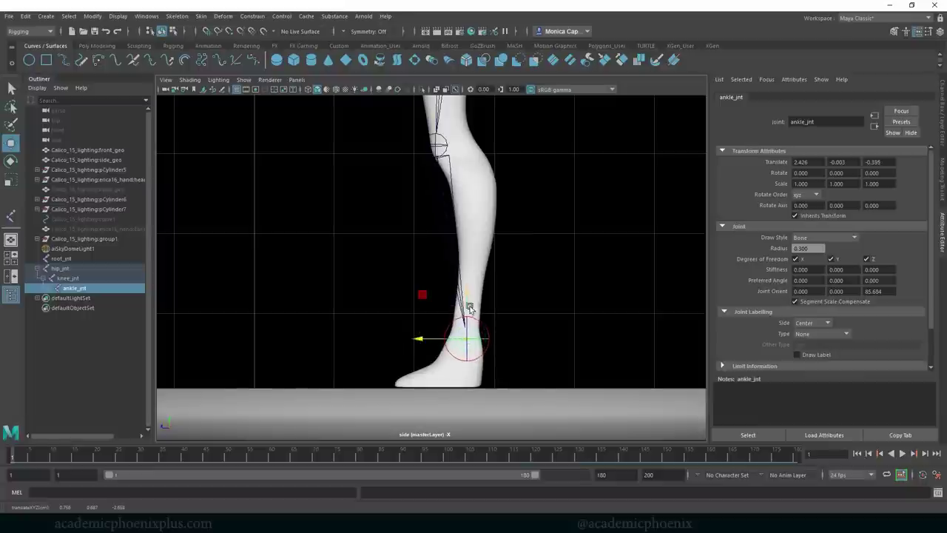
{"action": "key", "text": "w"}
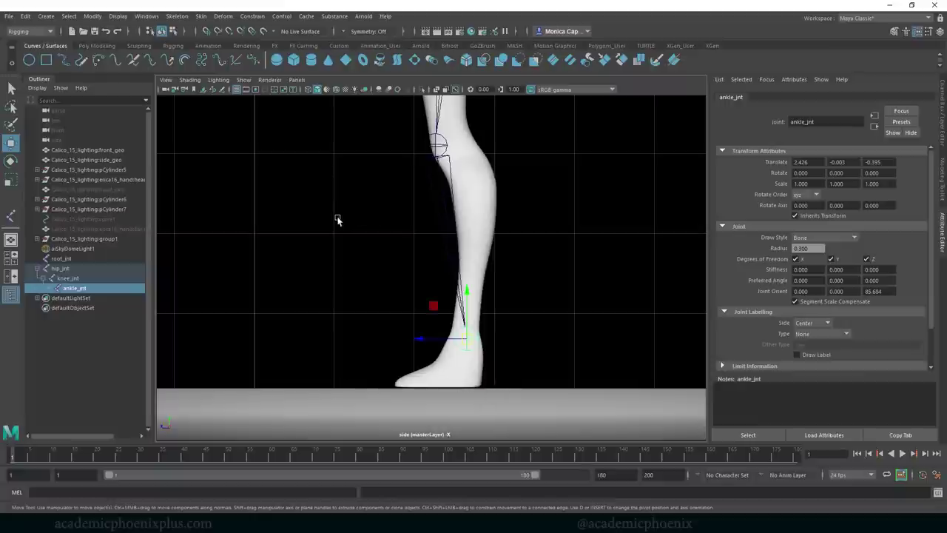
Step: Examine the placement of the left leg's joints in the side and perspective views
{"action": "right_click_drag", "start_coordinate": [564, 228], "coordinate": [498, 216], "text": "alt"}
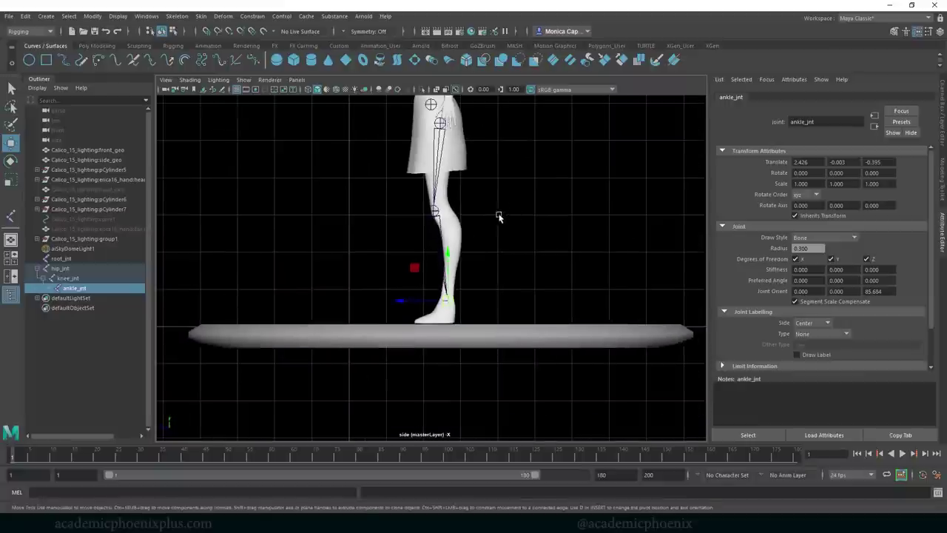
{"action": "left_click", "coordinate": [511, 230]}
{"action": "key", "text": "space"}
{"action": "left_click", "coordinate": [522, 265]}
{"action": "key", "text": "space"}
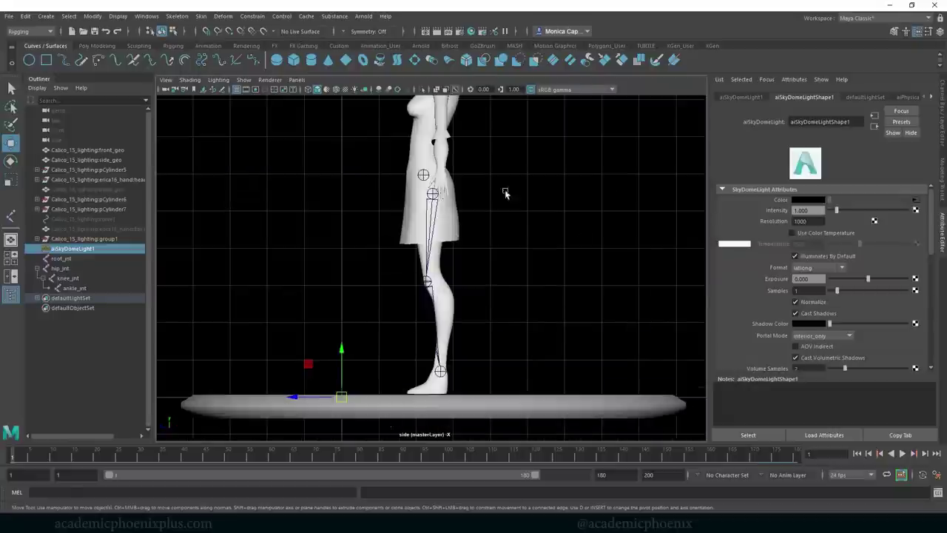
{"action": "key", "text": "space"}
{"action": "key", "text": "space"}
{"action": "left_click_drag", "start_coordinate": [563, 189], "coordinate": [584, 186], "text": "alt"}
{"action": "right_click_drag", "start_coordinate": [518, 194], "coordinate": [570, 196], "text": "alt"}
{"action": "left_click_drag", "start_coordinate": [517, 222], "coordinate": [555, 242], "text": "alt"}
Step: Freeze the transformations of hip_jnt and check its translate channels
{"action": "left_click", "coordinate": [477, 243]}
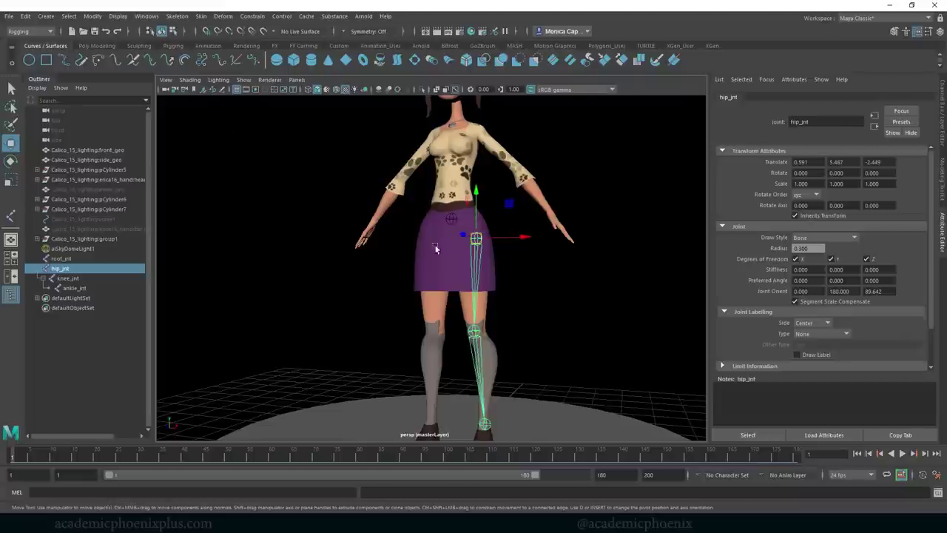
{"action": "middle_click_drag", "start_coordinate": [435, 249], "coordinate": [438, 210], "text": "alt"}
{"action": "left_click_drag", "start_coordinate": [439, 210], "coordinate": [474, 207], "text": "alt"}
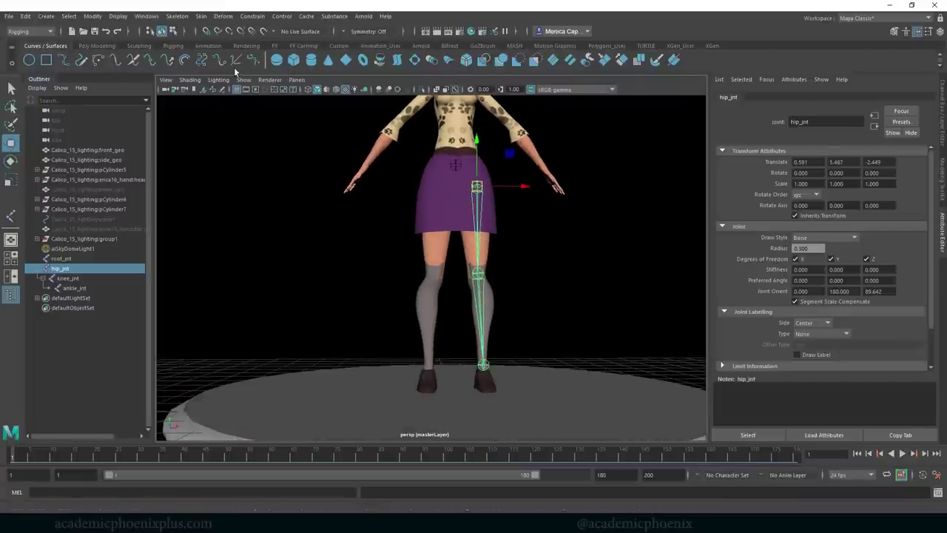
{"action": "left_click", "coordinate": [941, 109]}
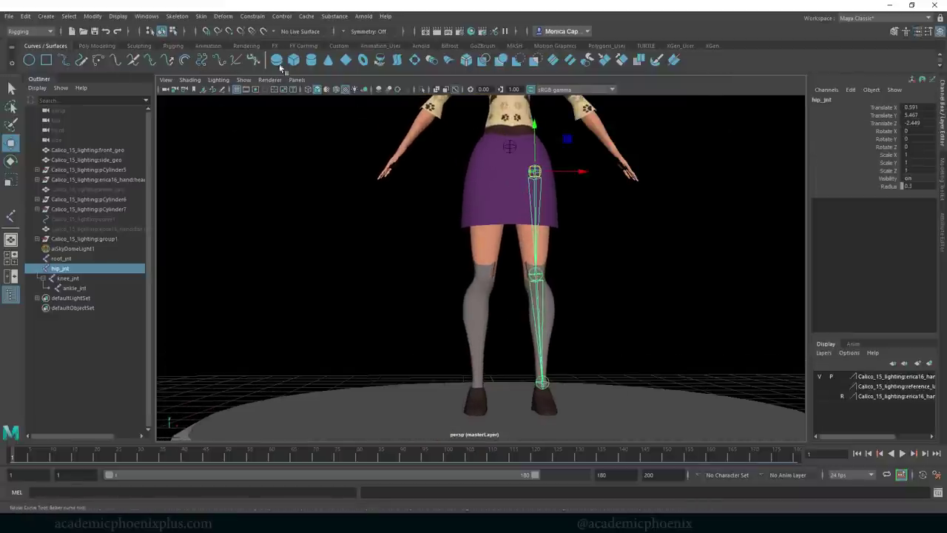
{"action": "left_click", "coordinate": [100, 46]}
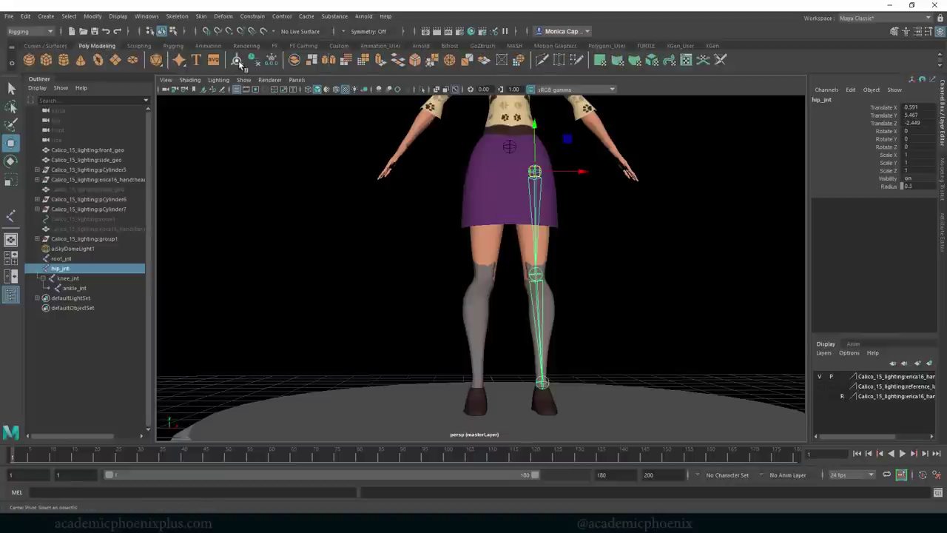
{"action": "left_click", "coordinate": [272, 60]}
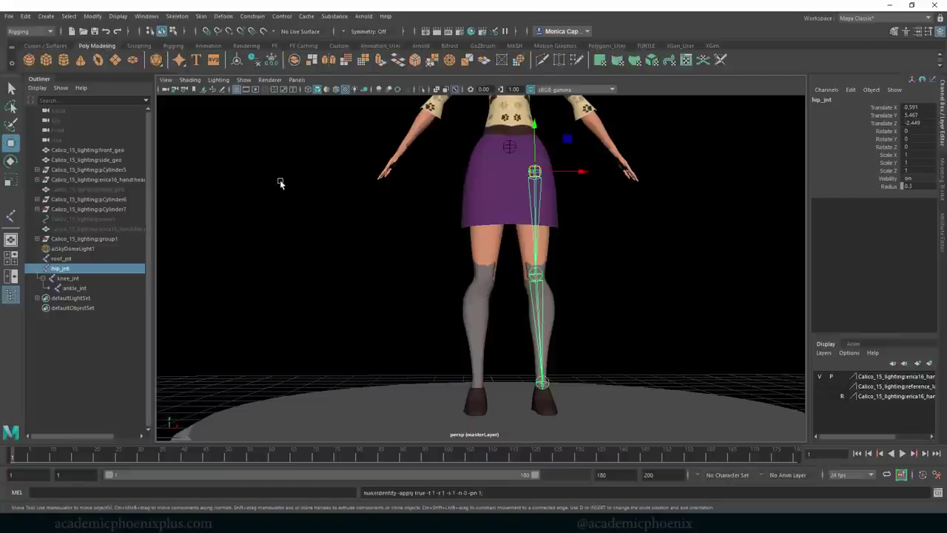
{"action": "left_click_drag", "start_coordinate": [886, 108], "coordinate": [892, 123]}
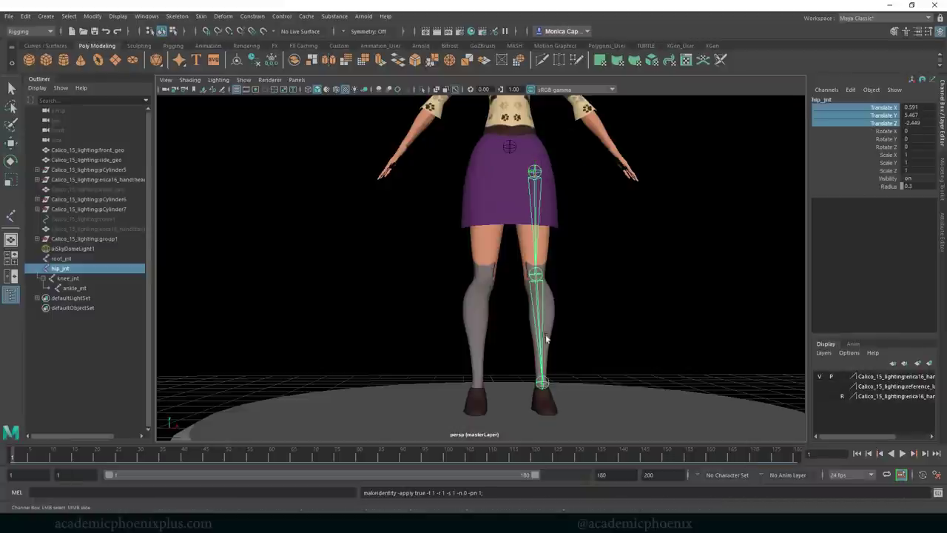
Step: Orient the joints of the hip_jnt chain using the default XYZ orientation with Y up as the secondary axis
{"action": "left_click", "coordinate": [535, 172]}
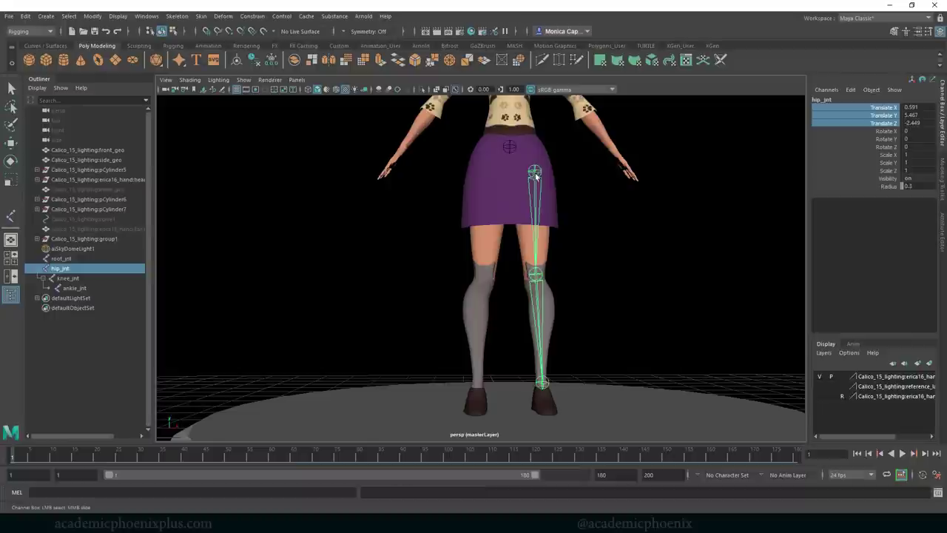
{"action": "left_click", "coordinate": [177, 16]}
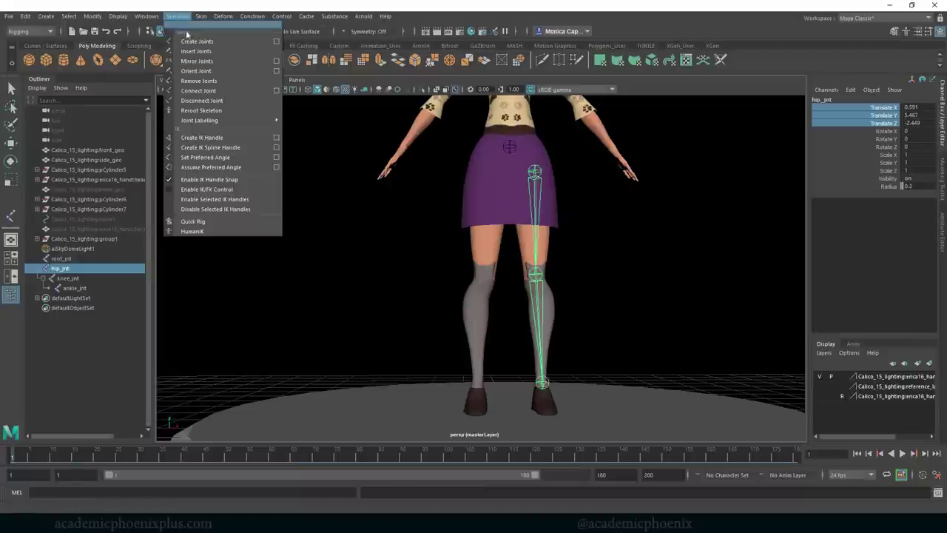
{"action": "left_click", "coordinate": [207, 71]}
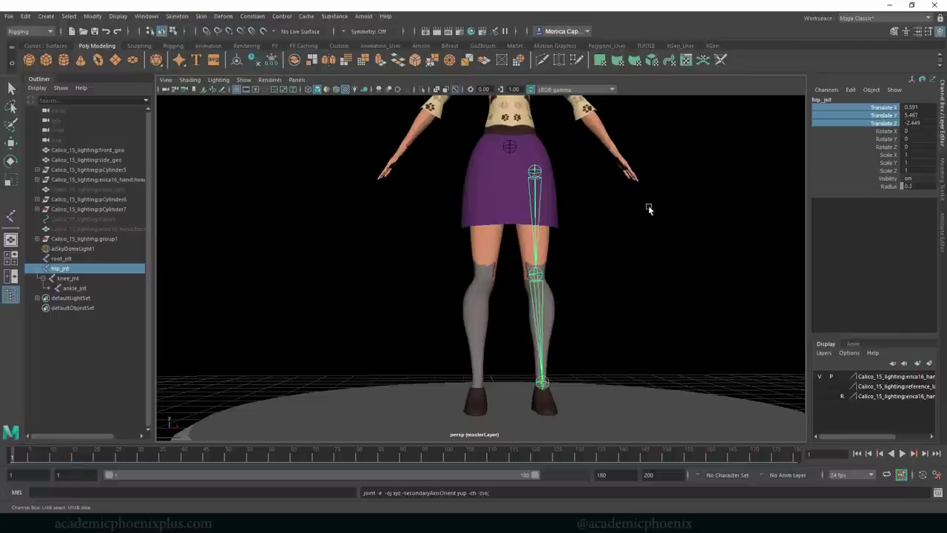
{"action": "left_click_drag", "start_coordinate": [649, 207], "coordinate": [556, 213], "text": "alt"}
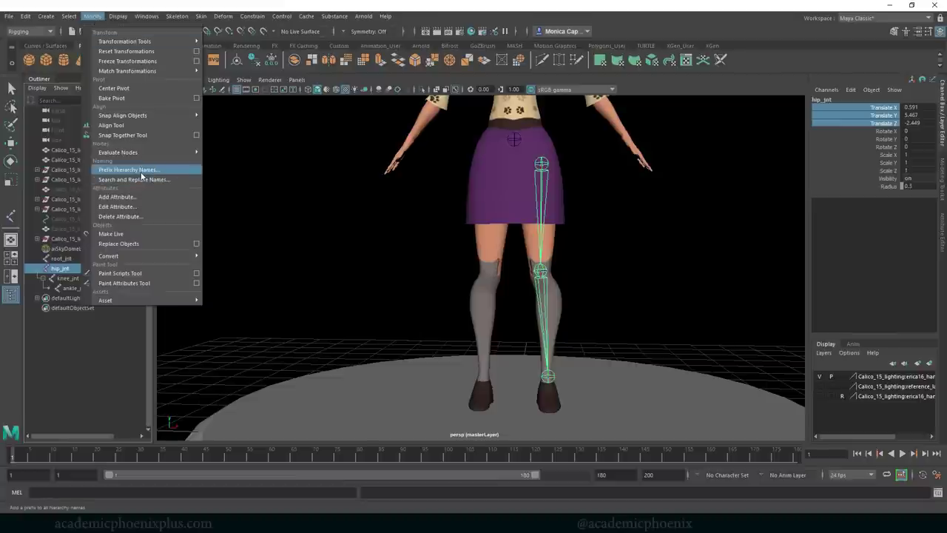
Step: Add the prefix L_ to the names of the whole hip_jnt hierarchy
{"action": "left_click", "coordinate": [142, 170]}
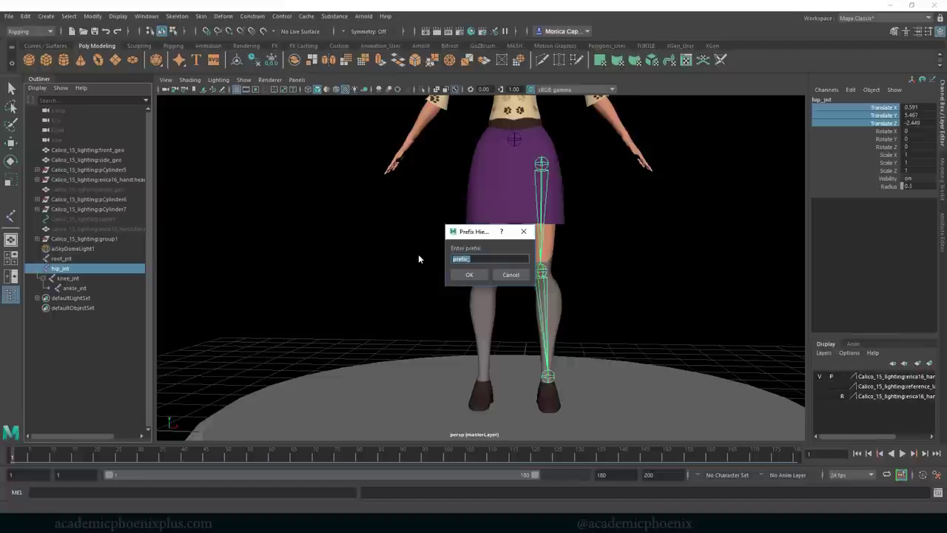
{"action": "type", "text": "L_"}
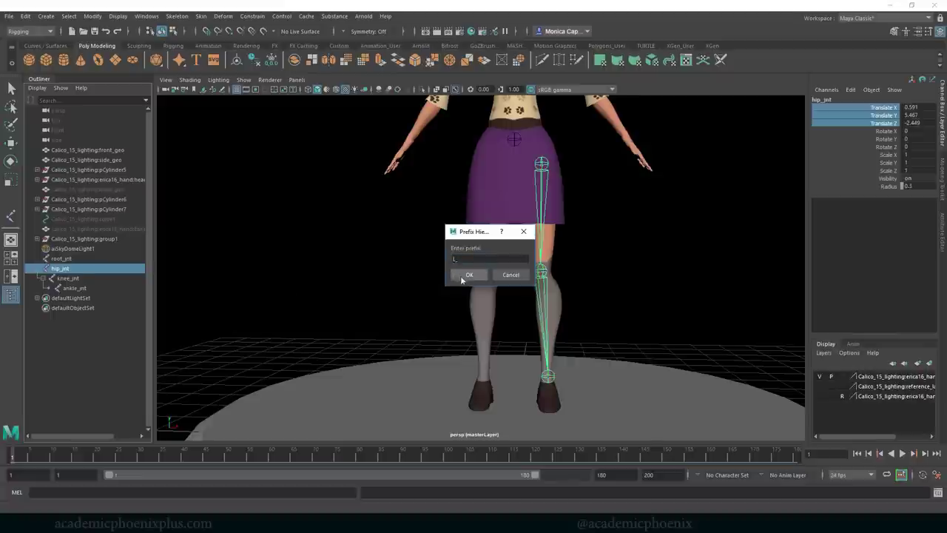
{"action": "left_click", "coordinate": [464, 275]}
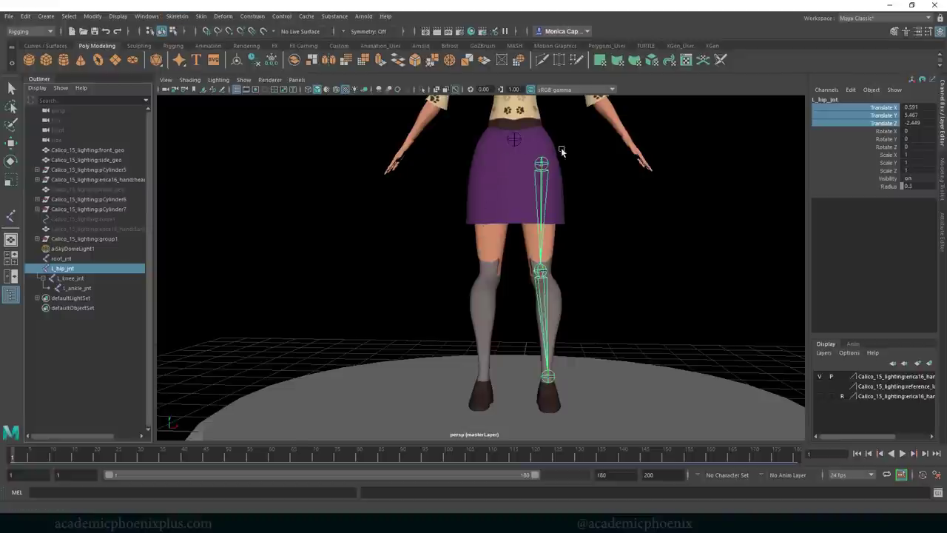
Step: Mirror the L_hip_jnt chain across YZ with the Behavior function, replacing L_ with R_ in the duplicated joints' names
{"action": "left_click", "coordinate": [185, 19]}
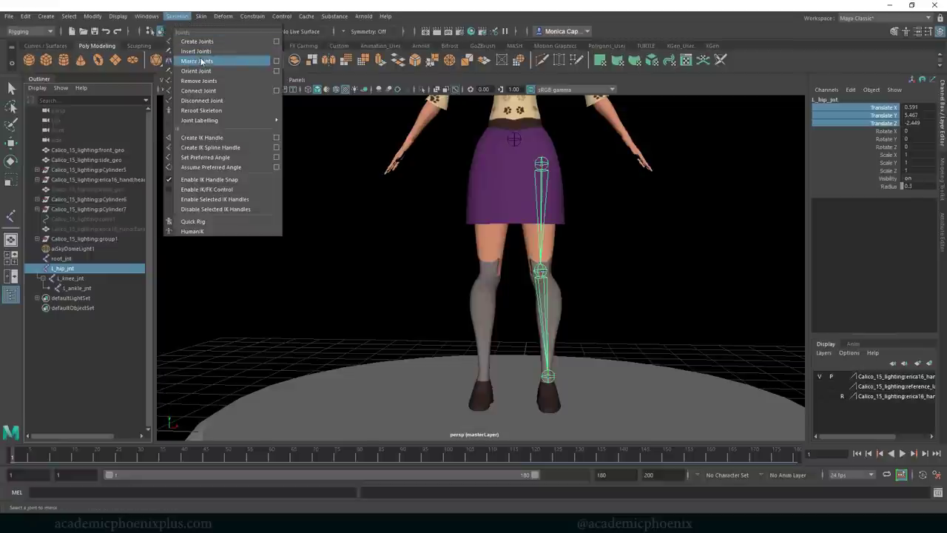
{"action": "left_click", "coordinate": [277, 60]}
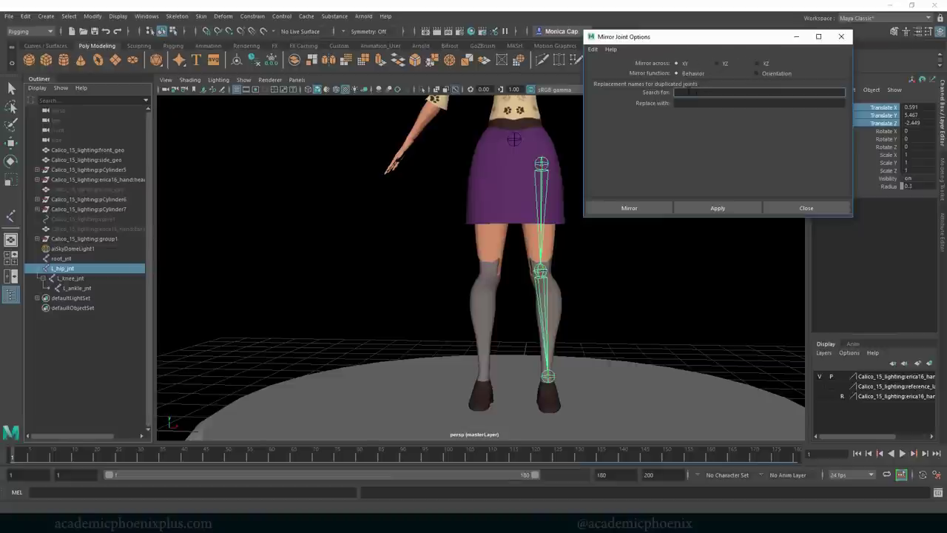
{"action": "left_click", "coordinate": [676, 92]}
{"action": "key", "text": "Tab"}
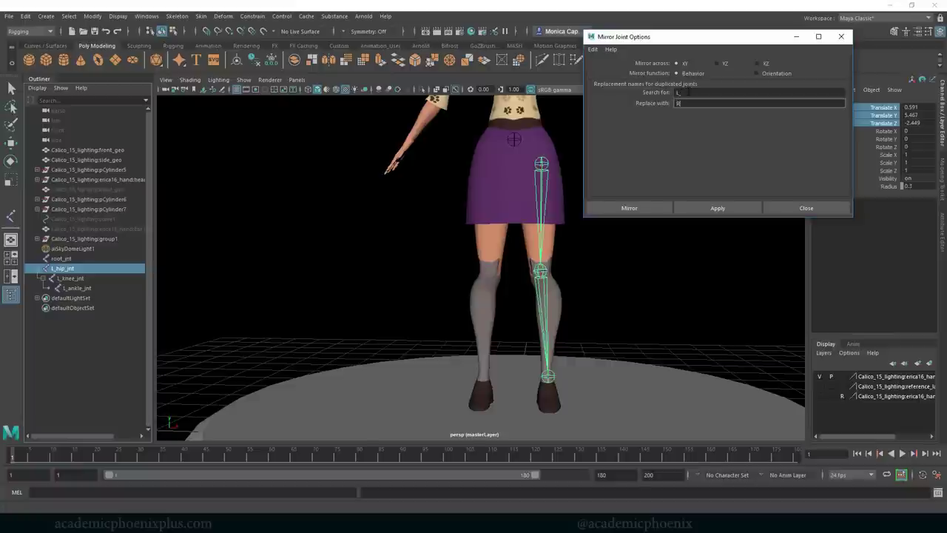
{"action": "key", "text": "BackSpace"}
{"action": "left_click", "coordinate": [716, 211]}
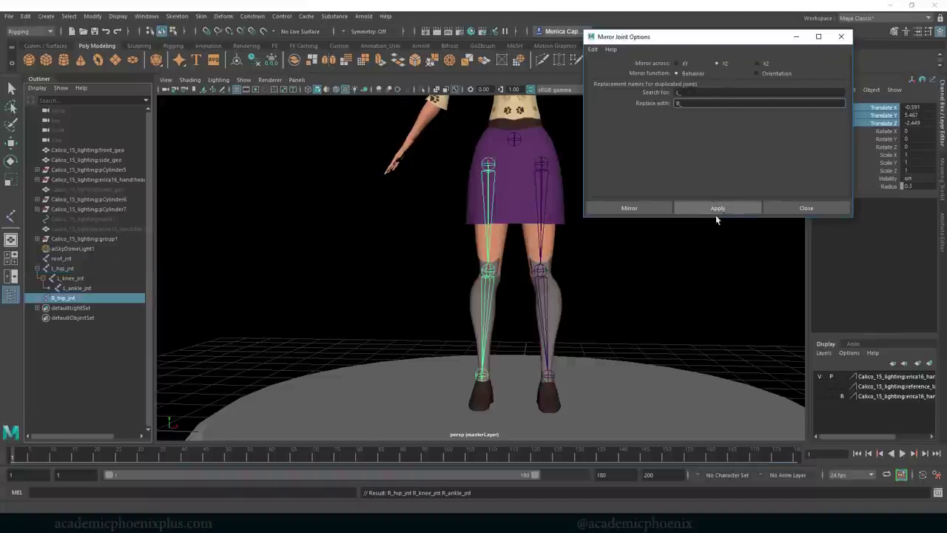
{"action": "left_click_drag", "start_coordinate": [670, 288], "coordinate": [598, 328], "text": "alt"}
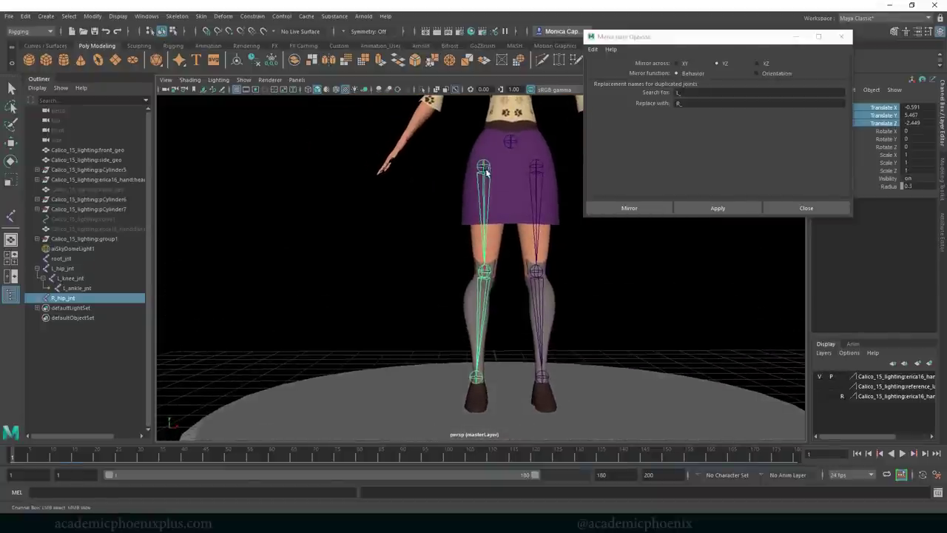
{"action": "left_click_drag", "start_coordinate": [485, 170], "coordinate": [379, 250], "text": "alt"}
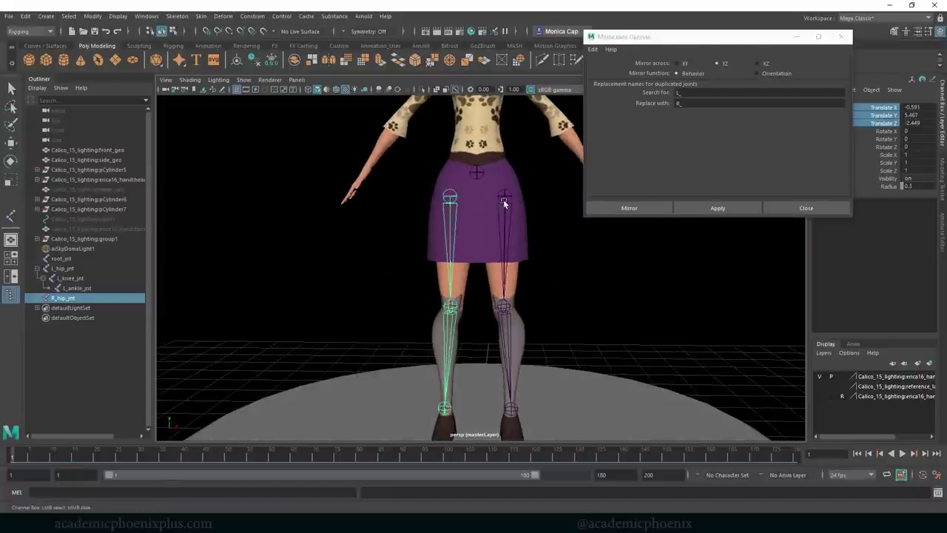
Step: Parent L_hip_jnt and R_hip_jnt to root_jnt
{"action": "left_click", "coordinate": [477, 172]}
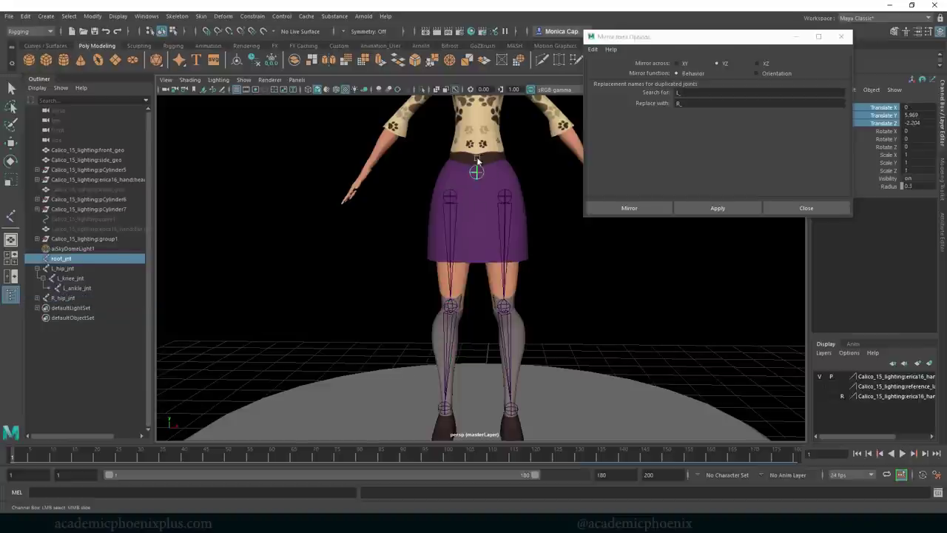
{"action": "left_click", "coordinate": [506, 204]}
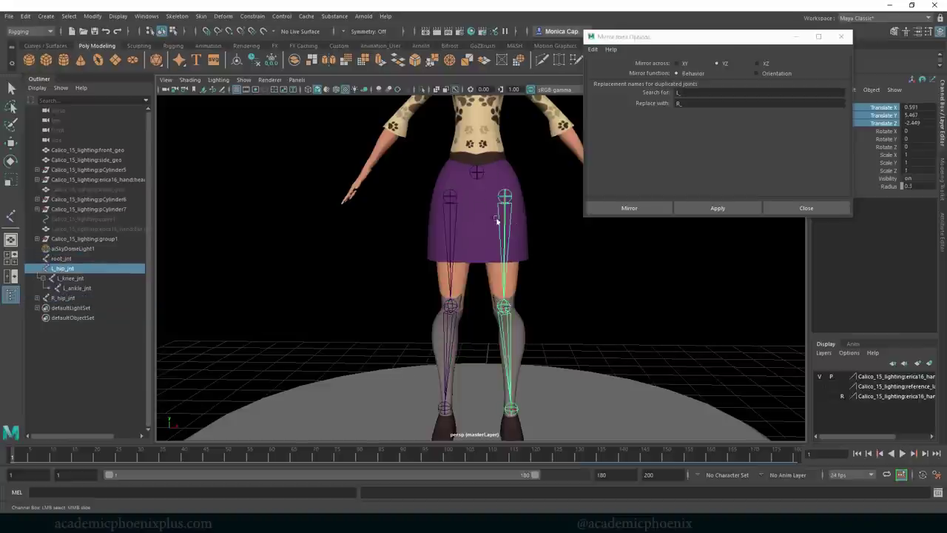
{"action": "left_click", "coordinate": [476, 173], "text": "shift"}
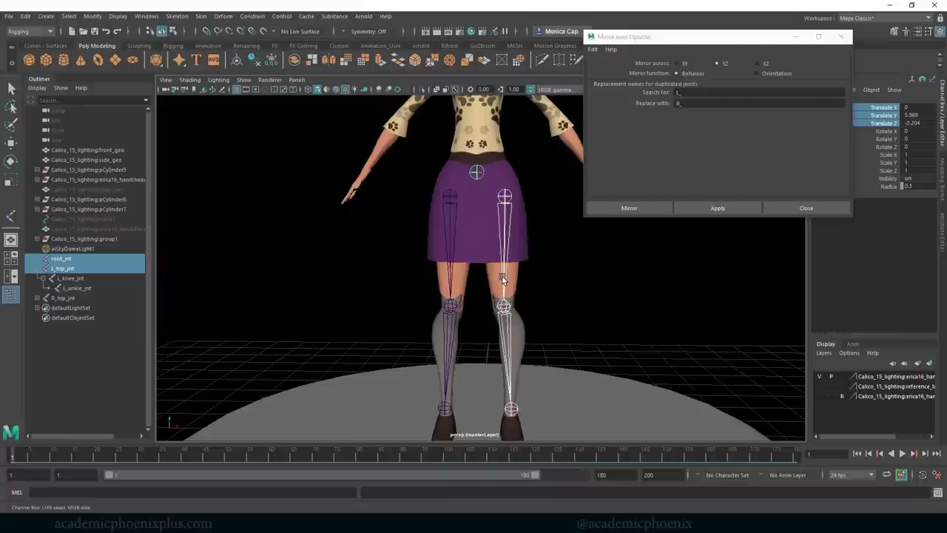
{"action": "key", "text": "p"}
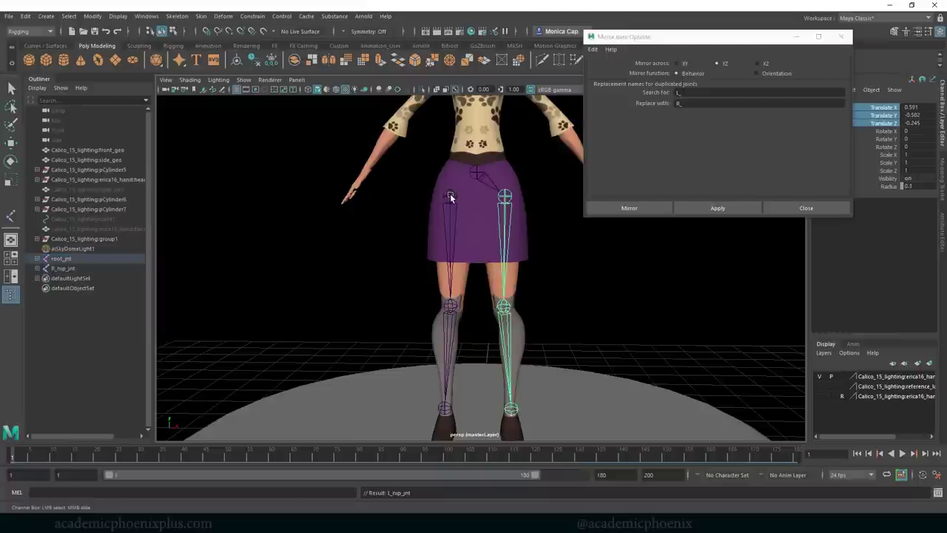
{"action": "left_click", "coordinate": [450, 197]}
{"action": "left_click", "coordinate": [476, 173], "text": "shift"}
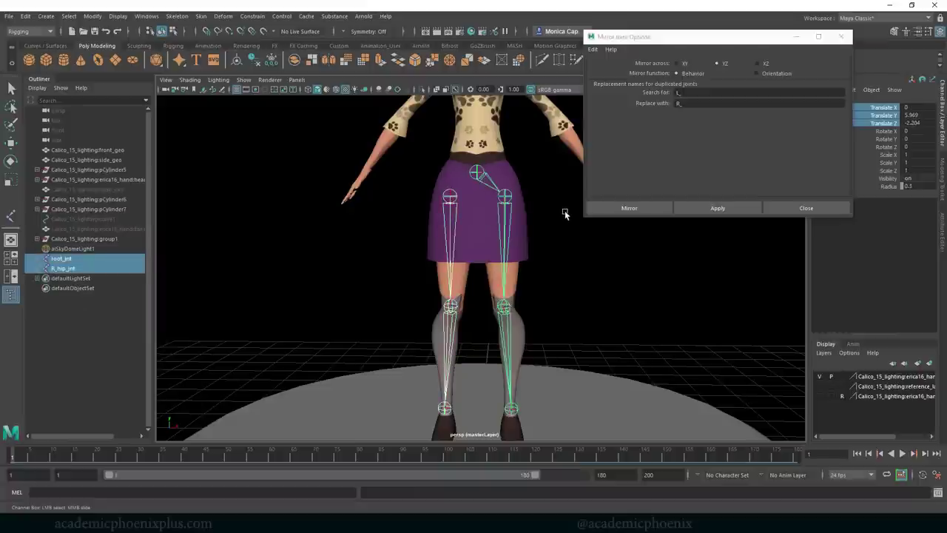
{"action": "key", "text": "p"}
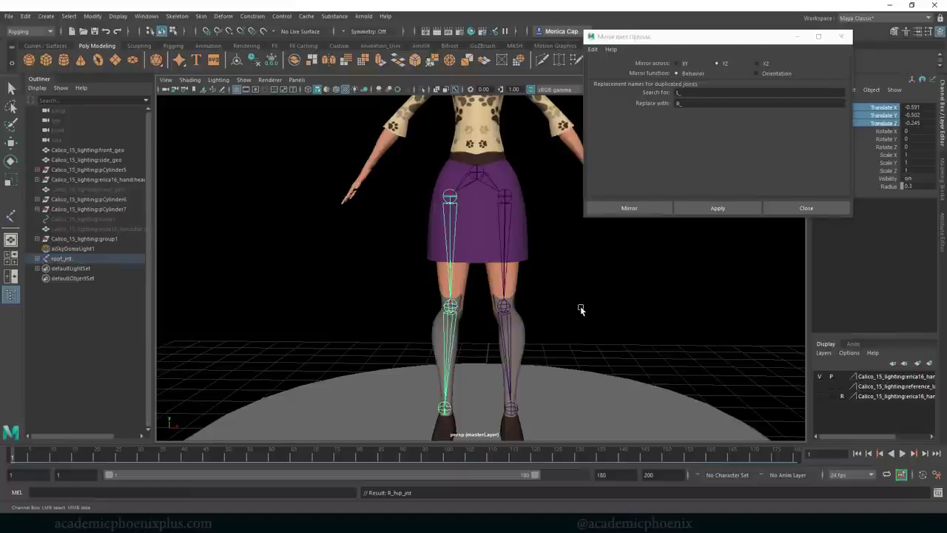
Step: Save the scene and close the mirror joint options
{"action": "middle_click_drag", "start_coordinate": [581, 318], "coordinate": [555, 298], "text": "alt"}
{"action": "left_click", "coordinate": [617, 324]}
{"action": "left_click_drag", "start_coordinate": [559, 346], "coordinate": [479, 314], "text": "alt"}
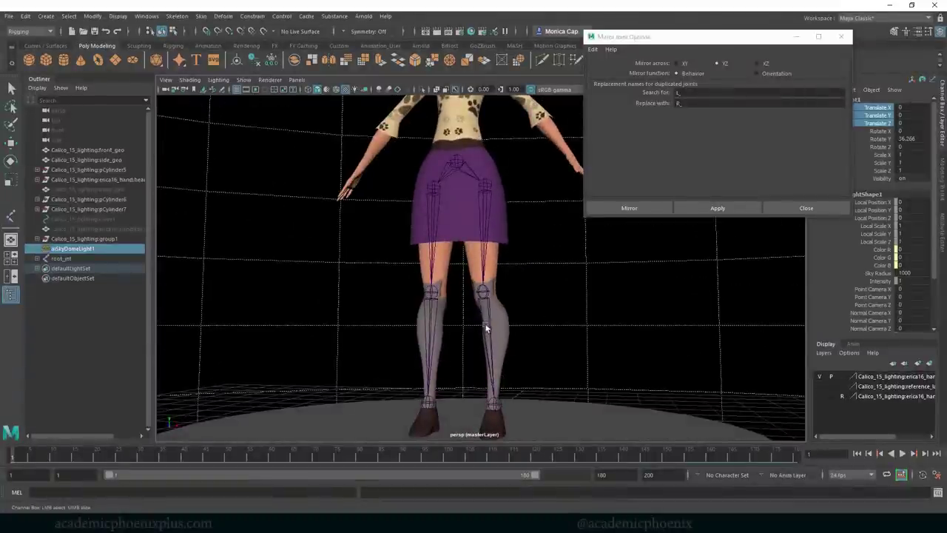
{"action": "key", "text": "ctrl+s"}
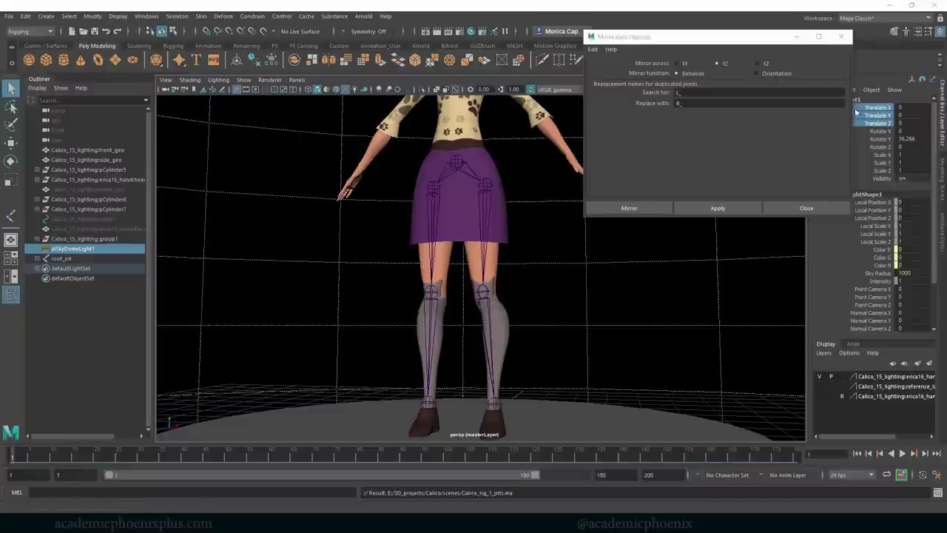
{"action": "left_click", "coordinate": [841, 36]}
Step: Test the left leg's forward kinematics by rotating L_hip_jnt and L_knee_jnt around Z, and undo both rotations
{"action": "left_click_drag", "start_coordinate": [515, 275], "coordinate": [566, 278], "text": "alt"}
{"action": "left_click_drag", "start_coordinate": [485, 193], "coordinate": [465, 232], "text": "alt"}
{"action": "left_click", "coordinate": [446, 144]}
{"action": "key", "text": "e"}
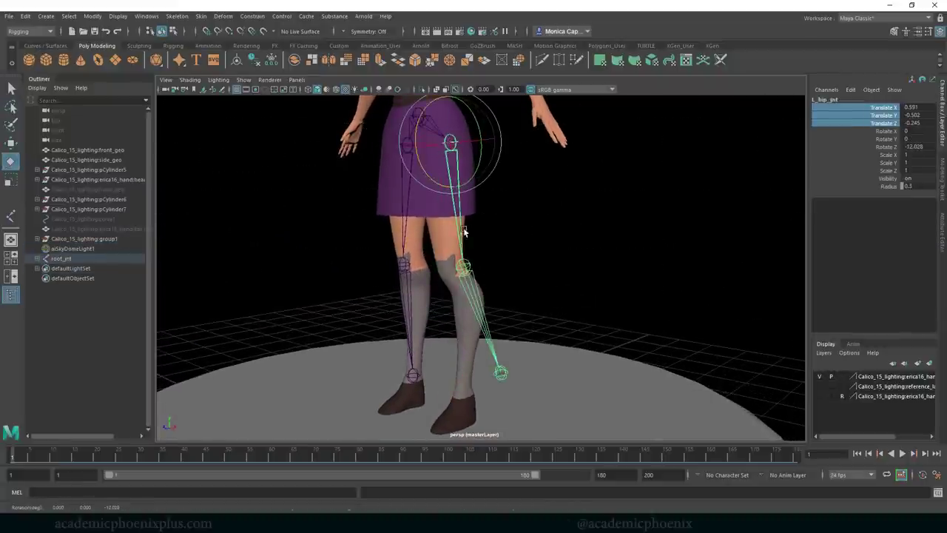
{"action": "left_click", "coordinate": [462, 265]}
{"action": "left_click_drag", "start_coordinate": [455, 315], "coordinate": [480, 320]}
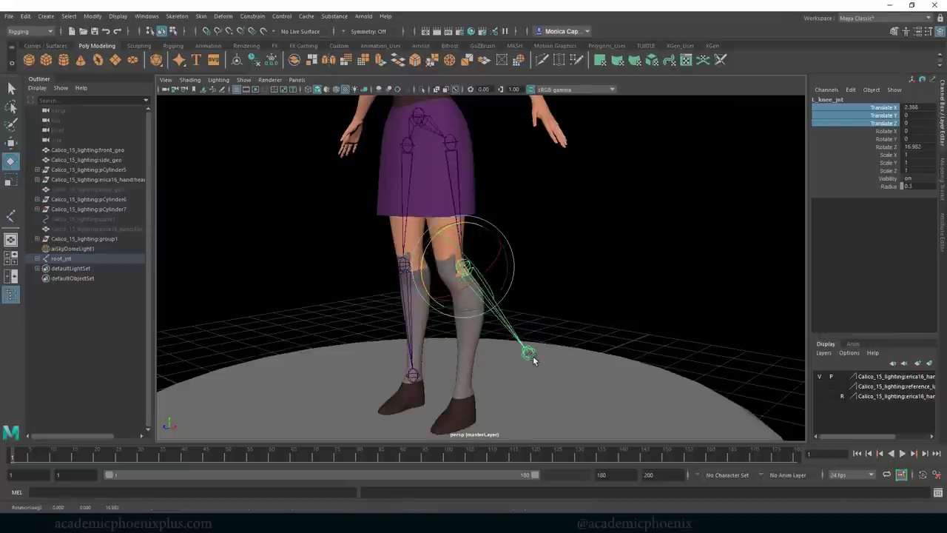
{"action": "key", "text": "ctrl+z"}
{"action": "key", "text": "ctrl+z"}
{"action": "key", "text": "ctrl+z"}
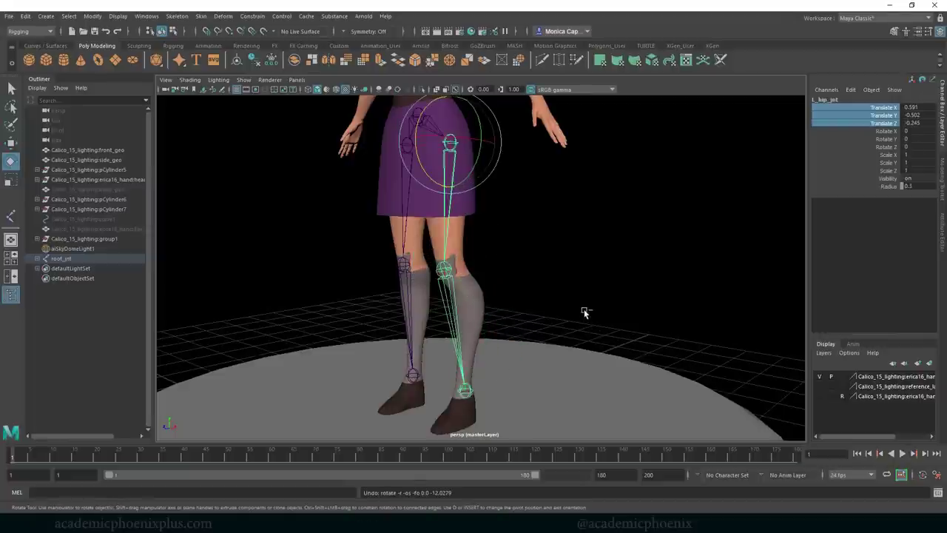
Step: Lower root_jnt along Y to about 5.2 to test how both leg chains follow it
{"action": "left_click_drag", "start_coordinate": [516, 264], "coordinate": [567, 278], "text": "alt"}
{"action": "right_click_drag", "start_coordinate": [570, 280], "coordinate": [498, 216], "text": "alt"}
{"action": "left_click", "coordinate": [362, 217]}
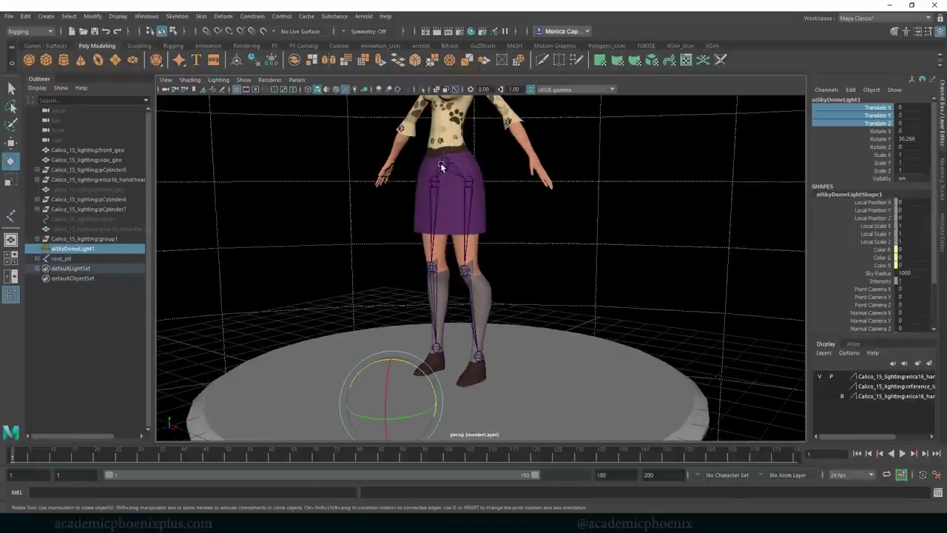
{"action": "left_click", "coordinate": [443, 165]}
{"action": "key", "text": "w"}
{"action": "left_click_drag", "start_coordinate": [447, 119], "coordinate": [448, 227]}
{"action": "key", "text": "ctrl+z"}
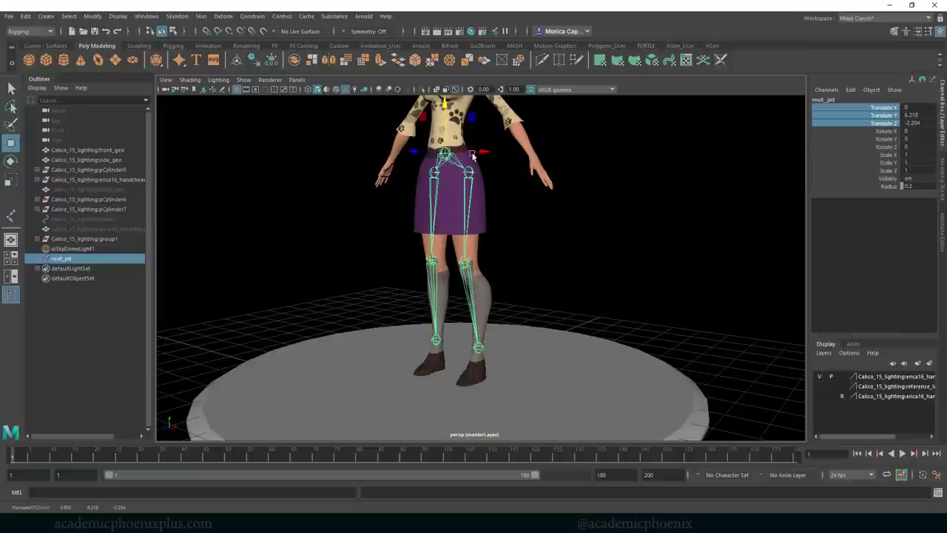
{"action": "left_click_drag", "start_coordinate": [446, 109], "coordinate": [447, 149]}
{"action": "left_click_drag", "start_coordinate": [534, 255], "coordinate": [471, 259], "text": "alt"}
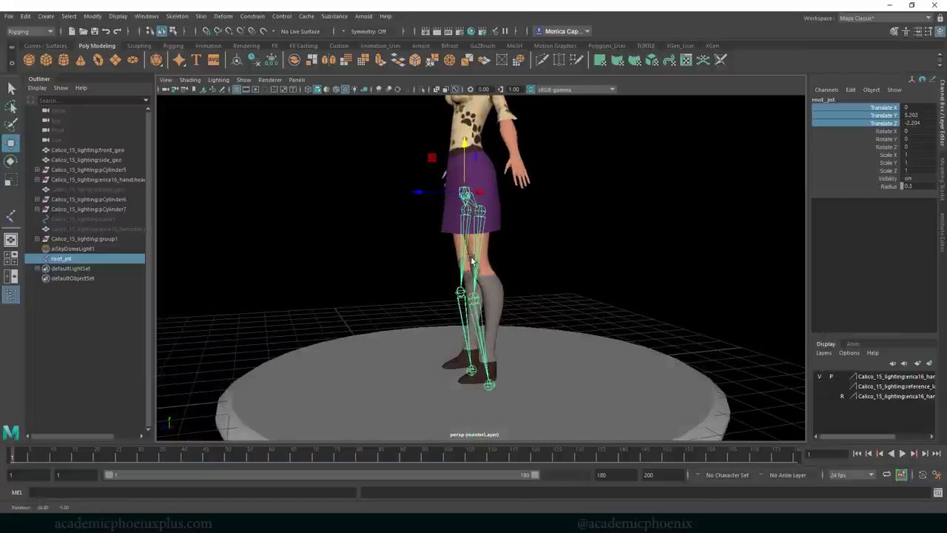
Step: Swing the left leg forward by rotating L_hip_jnt about 18.6 degrees around Z, and bend L_knee_jnt freely
{"action": "left_click", "coordinate": [480, 212]}
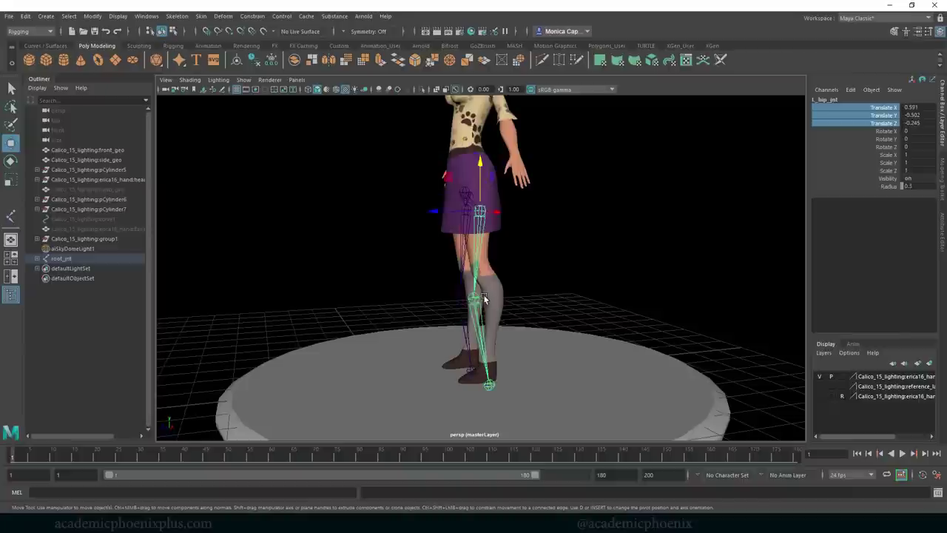
{"action": "key", "text": "e"}
{"action": "left_click_drag", "start_coordinate": [454, 250], "coordinate": [448, 282]}
{"action": "left_click", "coordinate": [452, 300]}
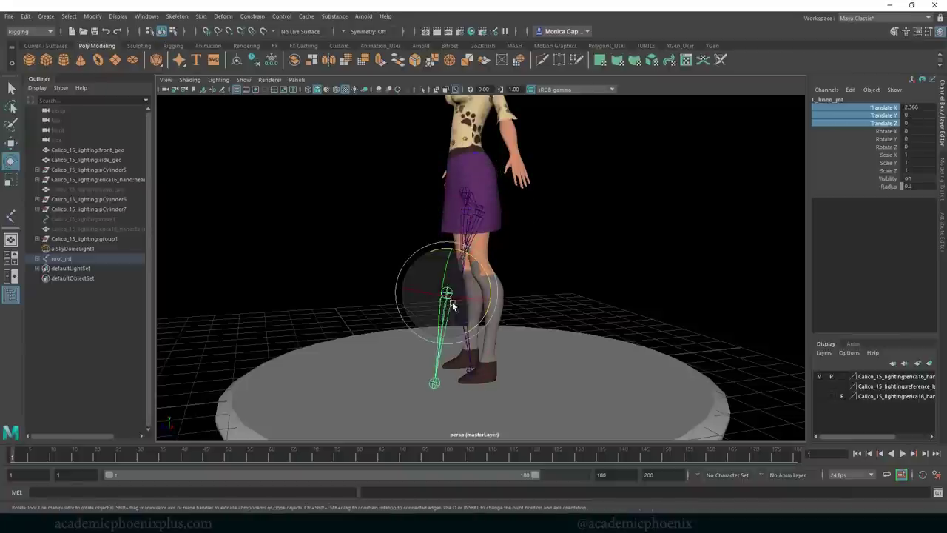
{"action": "left_click_drag", "start_coordinate": [418, 329], "coordinate": [406, 320]}
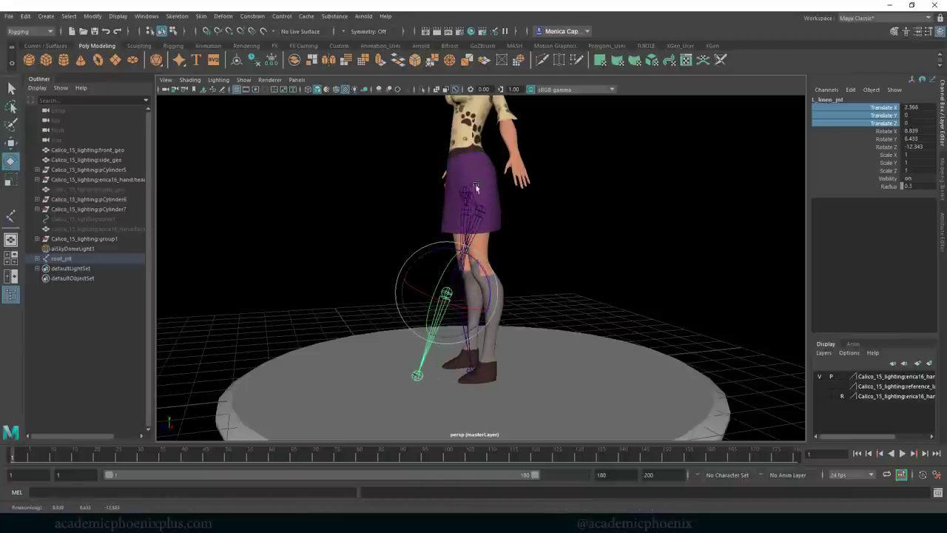
Step: Tilt root_jnt around X and lower it to about 5.0 in Y to see both legs move with it
{"action": "left_click", "coordinate": [466, 194]}
{"action": "left_click_drag", "start_coordinate": [424, 169], "coordinate": [417, 183]}
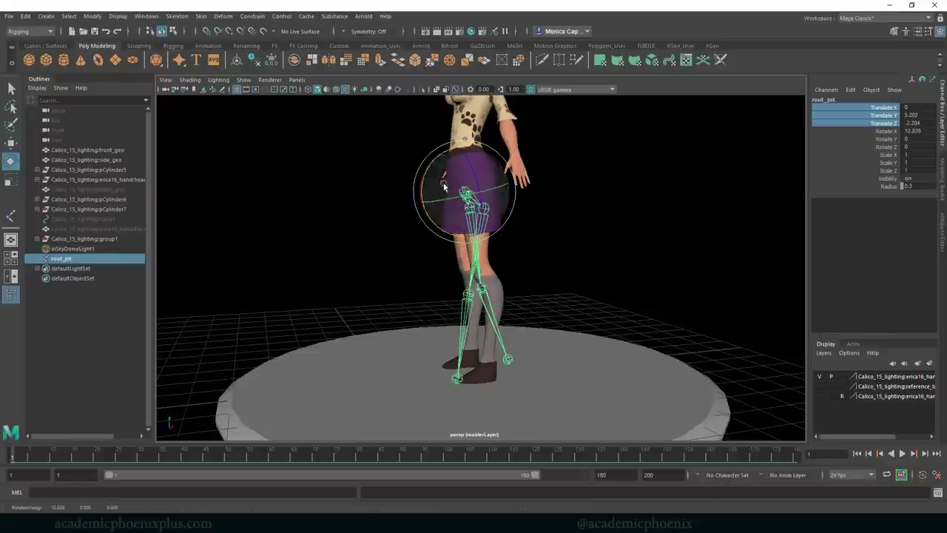
{"action": "key", "text": "w"}
{"action": "left_click_drag", "start_coordinate": [466, 148], "coordinate": [516, 155]}
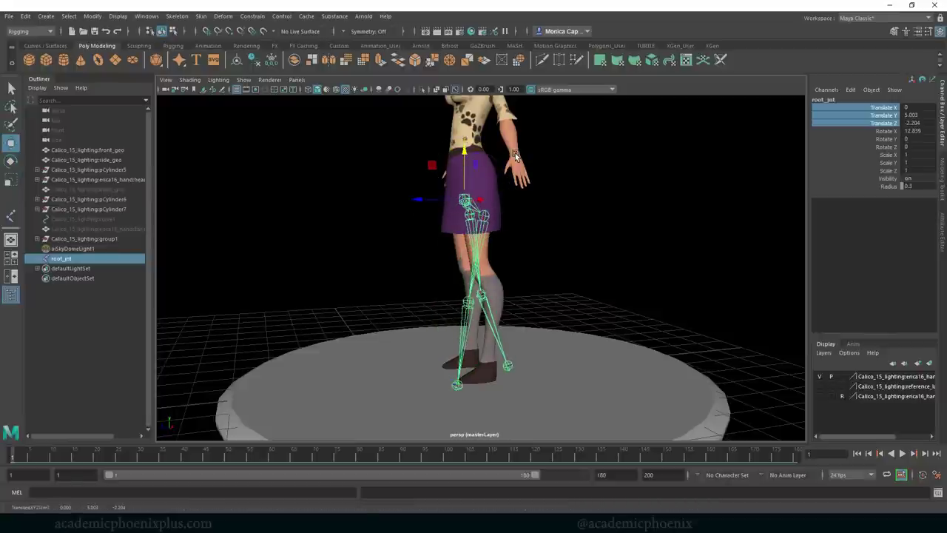
Step: Undo all test rotations and moves of root_jnt and the left leg joints
{"action": "key", "text": "ctrl+z"}
{"action": "key", "text": "ctrl+z"}
{"action": "key", "text": "ctrl+z"}
{"action": "key", "text": "ctrl+z"}
{"action": "key", "text": "ctrl+z"}
{"action": "key", "text": "ctrl+z"}
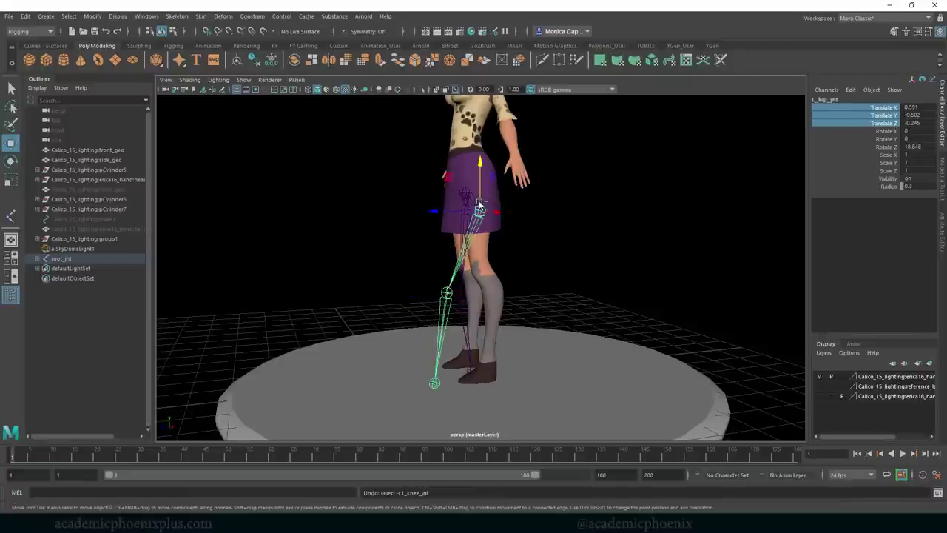
{"action": "key", "text": "ctrl+z"}
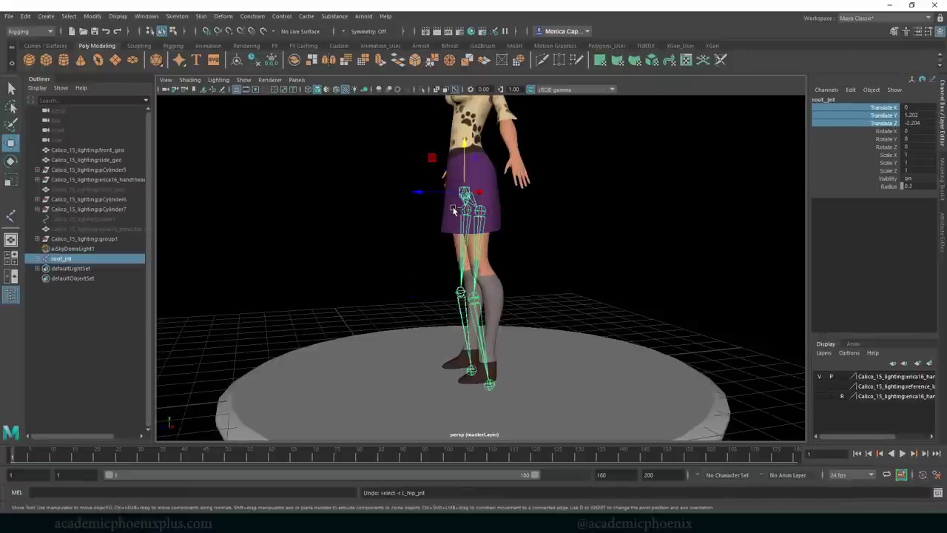
{"action": "key", "text": "ctrl+z"}
{"action": "left_click_drag", "start_coordinate": [378, 250], "coordinate": [483, 204], "text": "alt"}
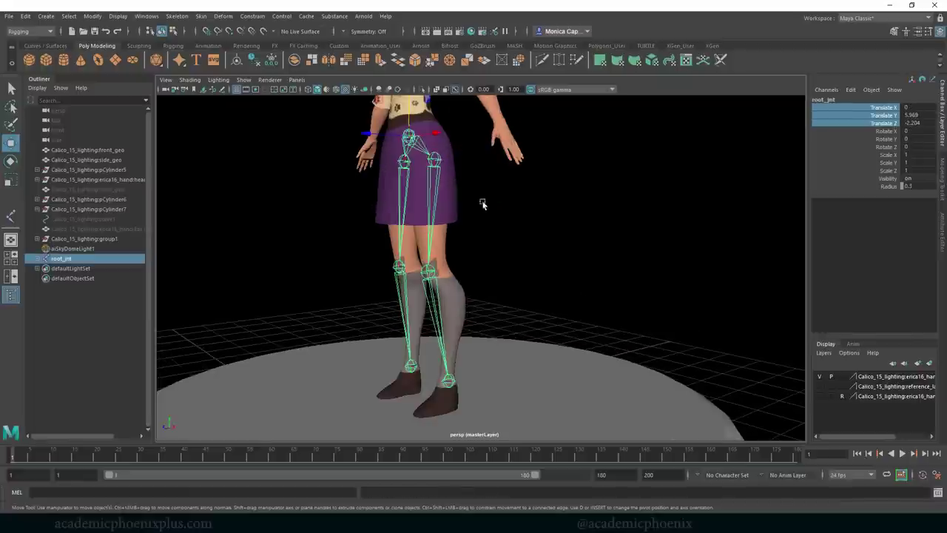
Step: Create an IK handle from L_hip_jnt to L_ankle_jnt using the Rotate-Plane Solver
{"action": "left_click", "coordinate": [184, 17]}
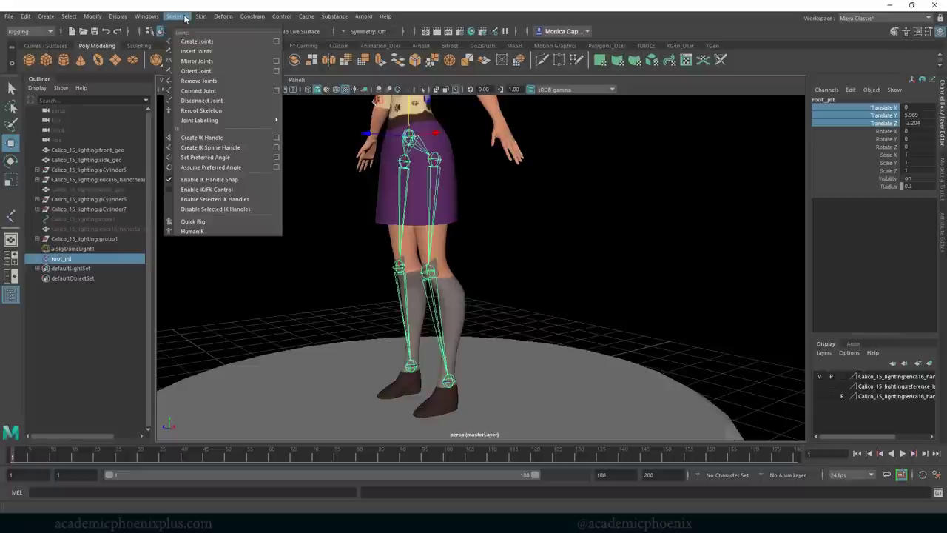
{"action": "left_click", "coordinate": [276, 137]}
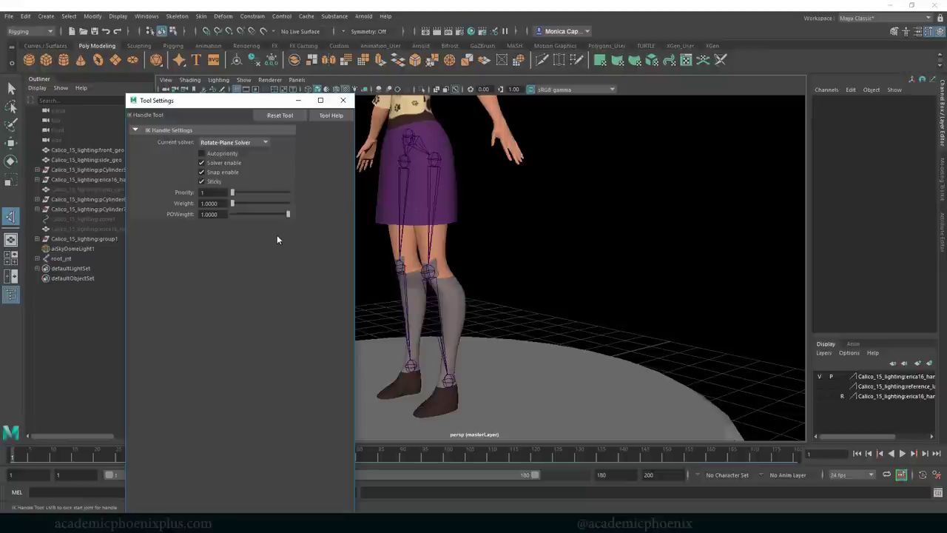
{"action": "left_click", "coordinate": [343, 100]}
{"action": "middle_click_drag", "start_coordinate": [471, 222], "coordinate": [482, 209], "text": "alt"}
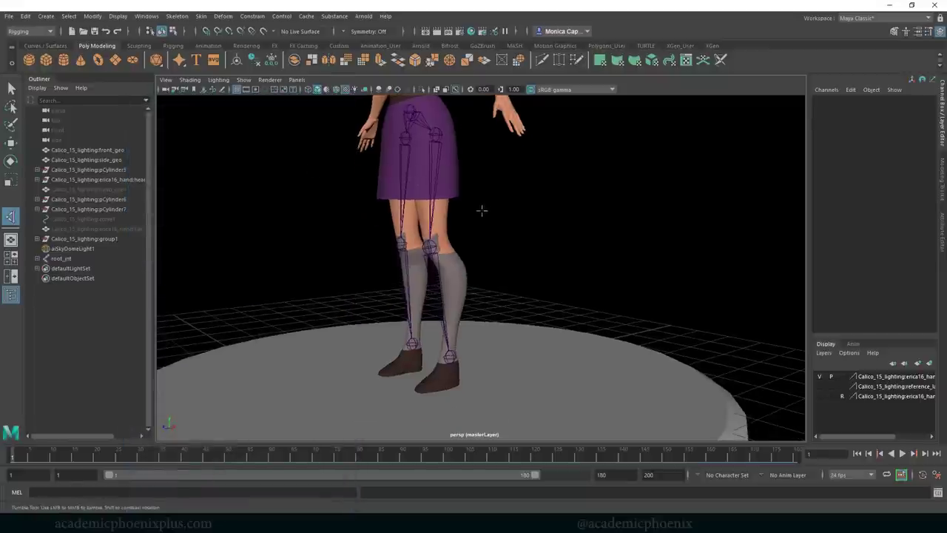
{"action": "left_click_drag", "start_coordinate": [481, 209], "coordinate": [494, 206], "text": "alt"}
{"action": "left_click", "coordinate": [430, 132]}
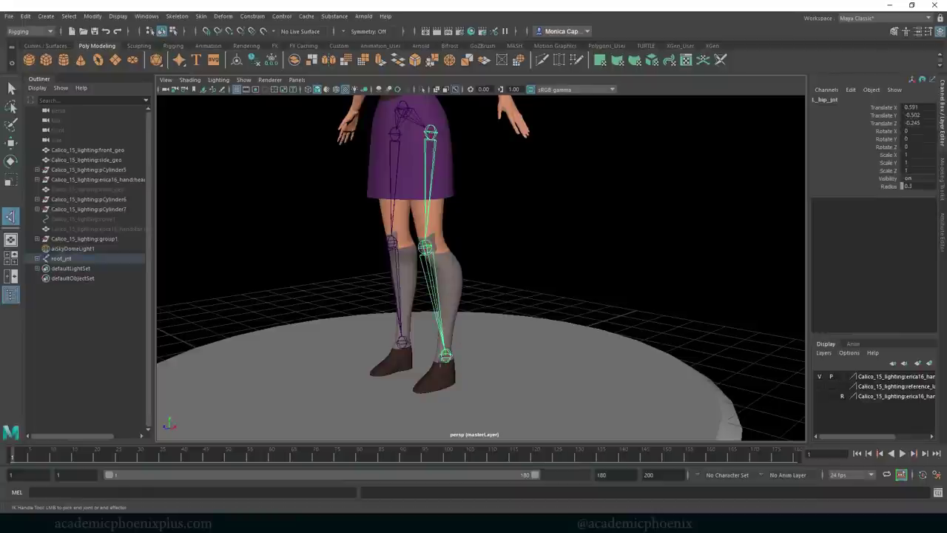
{"action": "left_click", "coordinate": [446, 355]}
Step: Test the left leg's IK by raising the handle about 1.09 units in Y, and undo the move
{"action": "left_click_drag", "start_coordinate": [533, 271], "coordinate": [372, 300], "text": "alt"}
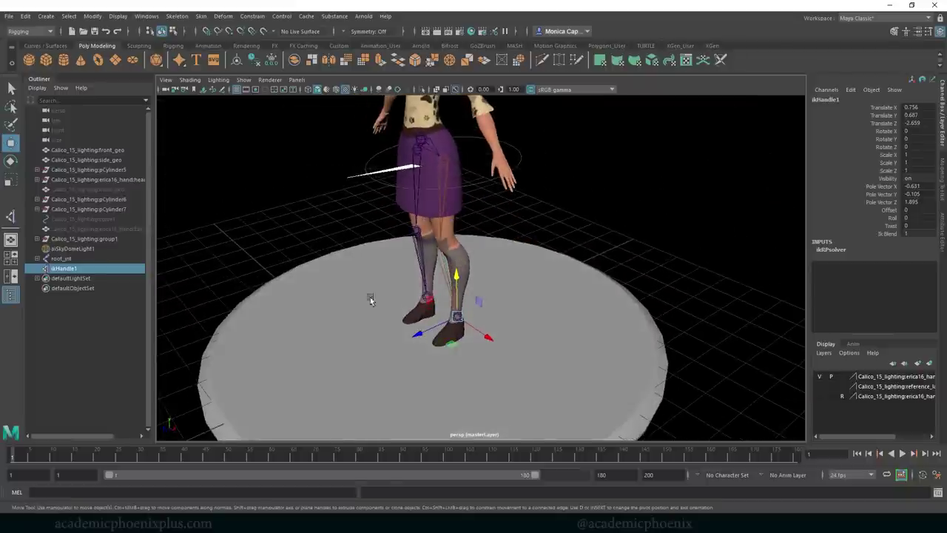
{"action": "left_click_drag", "start_coordinate": [451, 305], "coordinate": [457, 236], "text": "alt"}
{"action": "key", "text": "ctrl+z"}
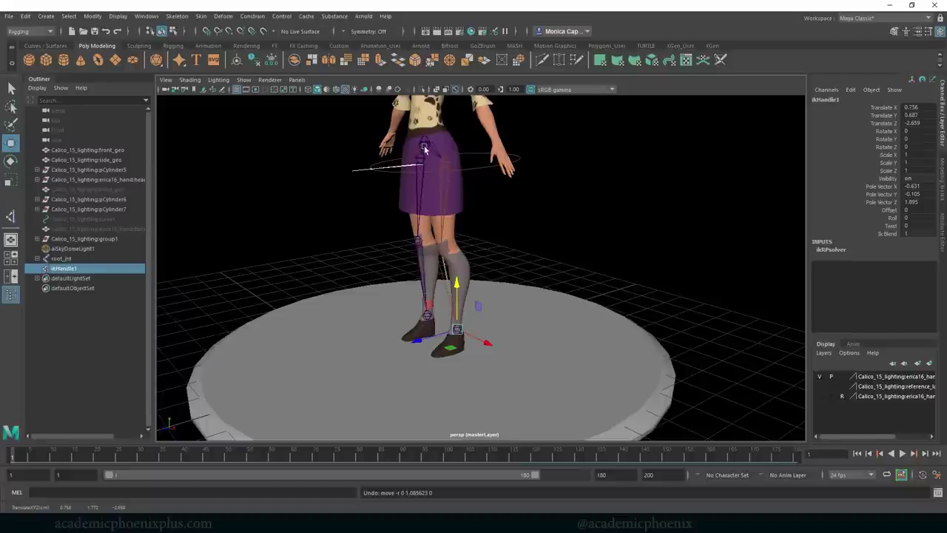
Step: Test the left leg's IK by lowering root_jnt to about 4.96 in Y and checking how the knee bends
{"action": "left_click", "coordinate": [424, 147]}
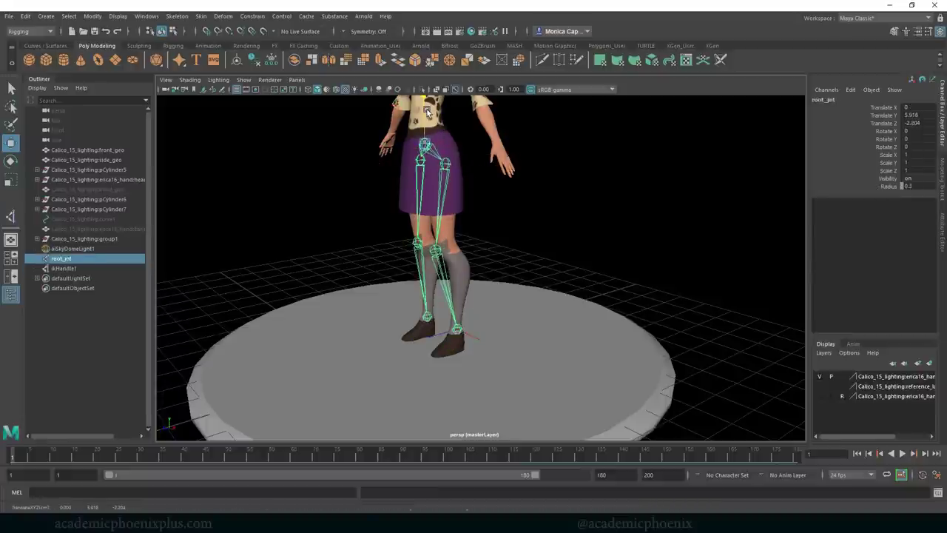
{"action": "left_click_drag", "start_coordinate": [426, 110], "coordinate": [430, 159]}
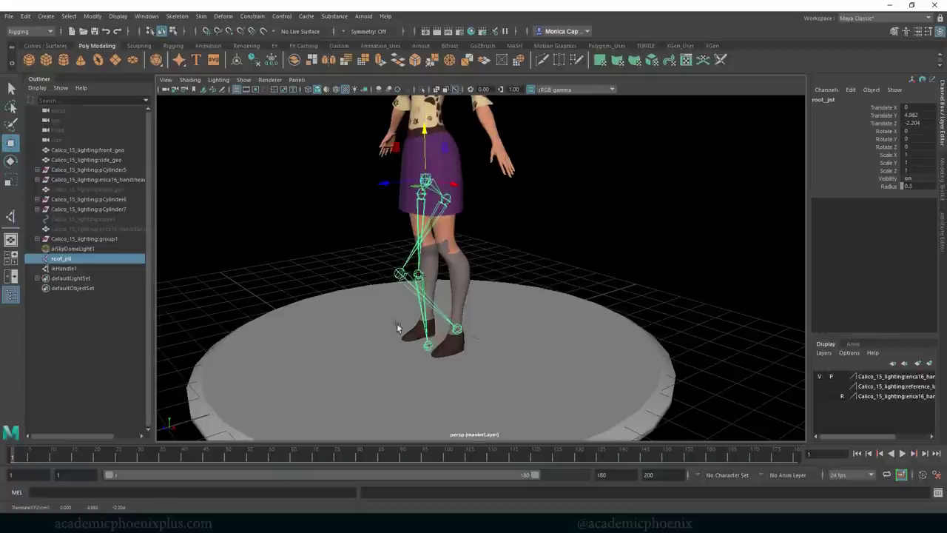
{"action": "left_click_drag", "start_coordinate": [396, 327], "coordinate": [404, 309], "text": "alt"}
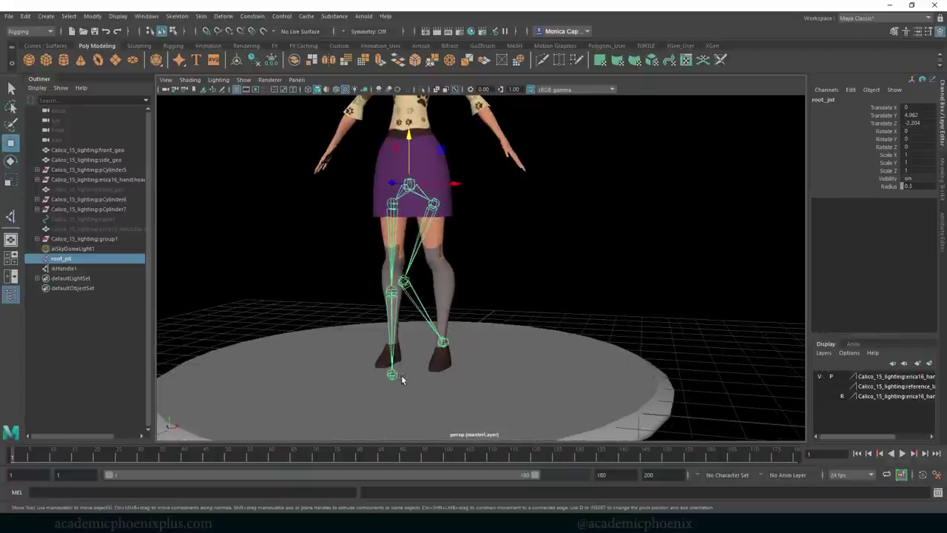
{"action": "left_click_drag", "start_coordinate": [480, 361], "coordinate": [481, 338], "text": "alt"}
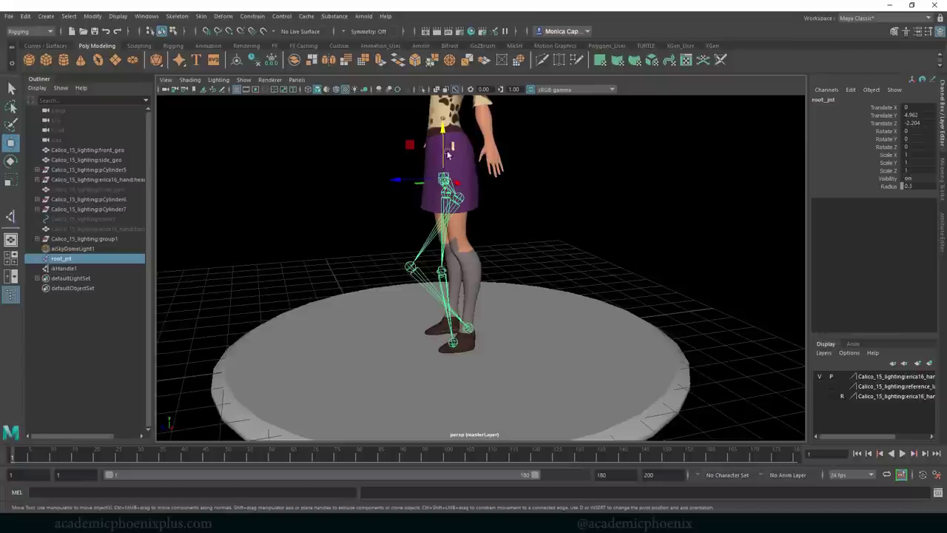
{"action": "left_click_drag", "start_coordinate": [447, 154], "coordinate": [506, 274]}
Step: Undo the root_jnt move and the creation of the left leg's IK handle
{"action": "key", "text": "ctrl+z"}
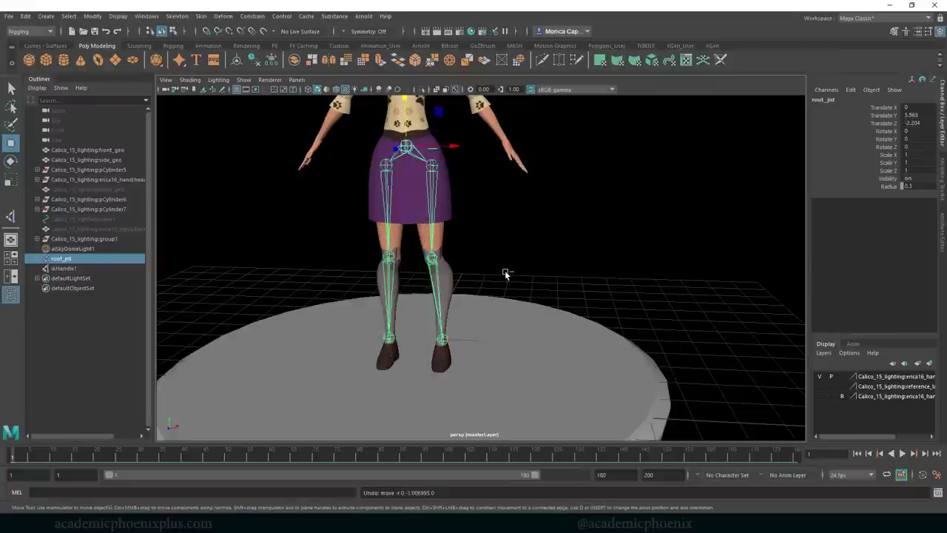
{"action": "key", "text": "ctrl+z"}
{"action": "key", "text": "ctrl+z"}
Step: Bend the left knee backward by rotating L_knee_jnt in Z, and set the preferred angle from L_hip_jnt
{"action": "left_click", "coordinate": [434, 277]}
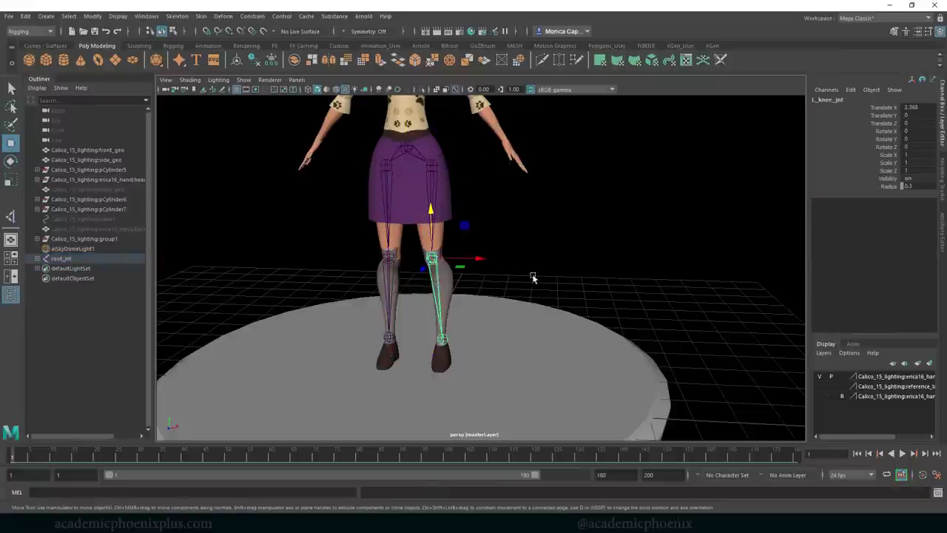
{"action": "left_click_drag", "start_coordinate": [532, 274], "coordinate": [481, 279], "text": "alt"}
{"action": "key", "text": "e"}
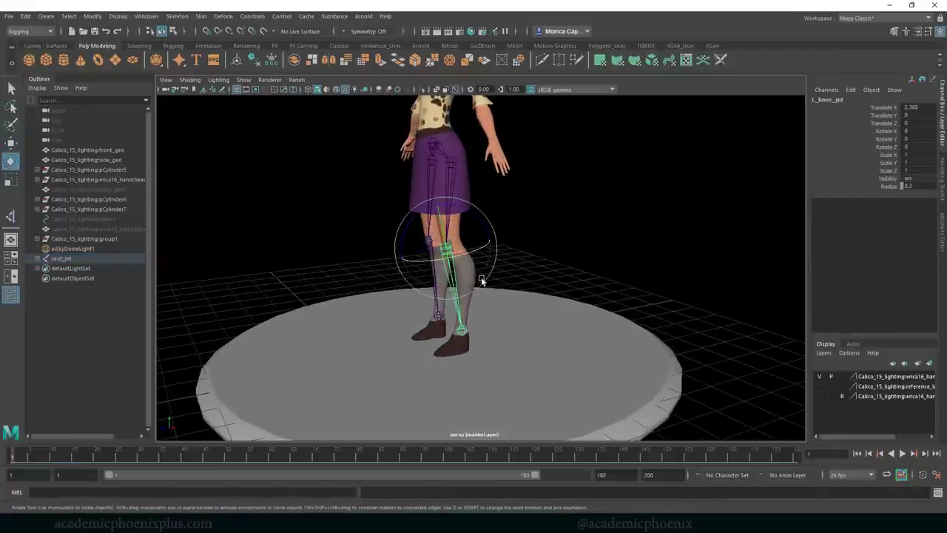
{"action": "key", "text": "w"}
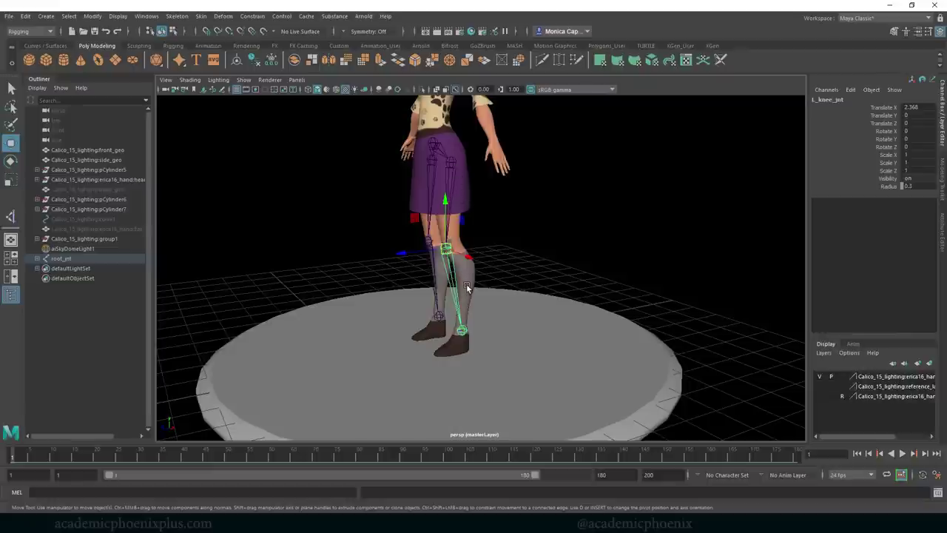
{"action": "mouse_move", "coordinate": [466, 288]}
{"action": "left_mouse_down", "text": "alt"}
{"action": "mouse_move", "coordinate": [484, 281]}
{"action": "mouse_move", "coordinate": [472, 276]}
{"action": "left_mouse_up", "text": "alt"}
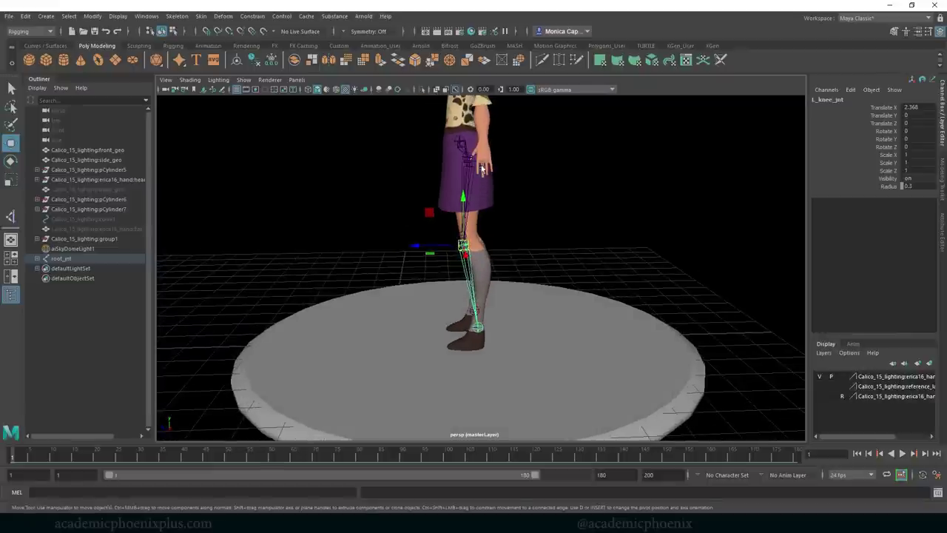
{"action": "left_click_drag", "start_coordinate": [482, 169], "coordinate": [477, 229], "text": "alt"}
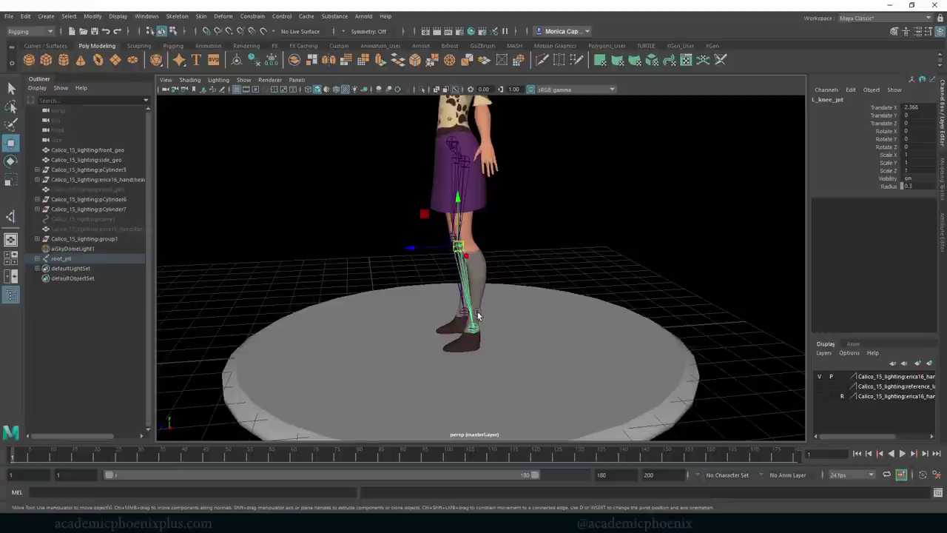
{"action": "key", "text": "e"}
{"action": "left_click_drag", "start_coordinate": [426, 212], "coordinate": [421, 228]}
{"action": "left_click", "coordinate": [465, 164]}
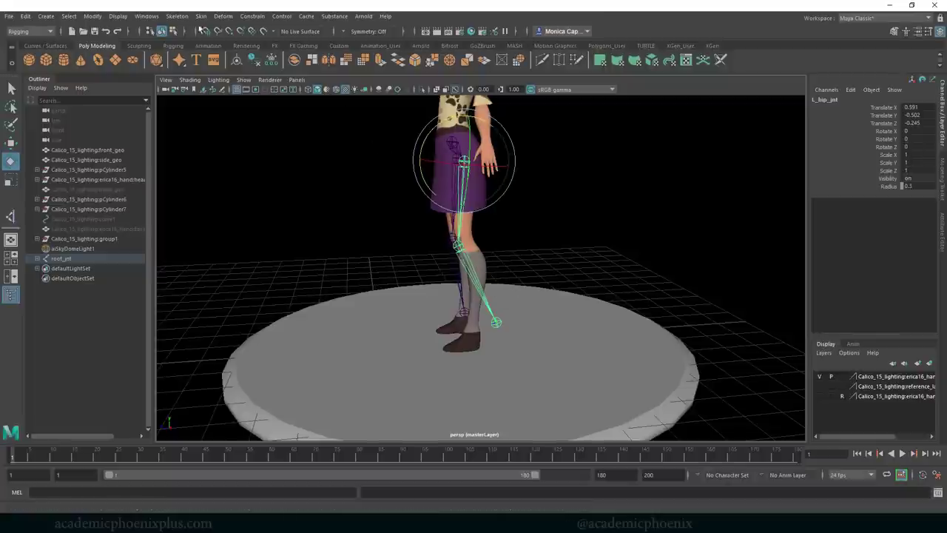
{"action": "left_click", "coordinate": [180, 16]}
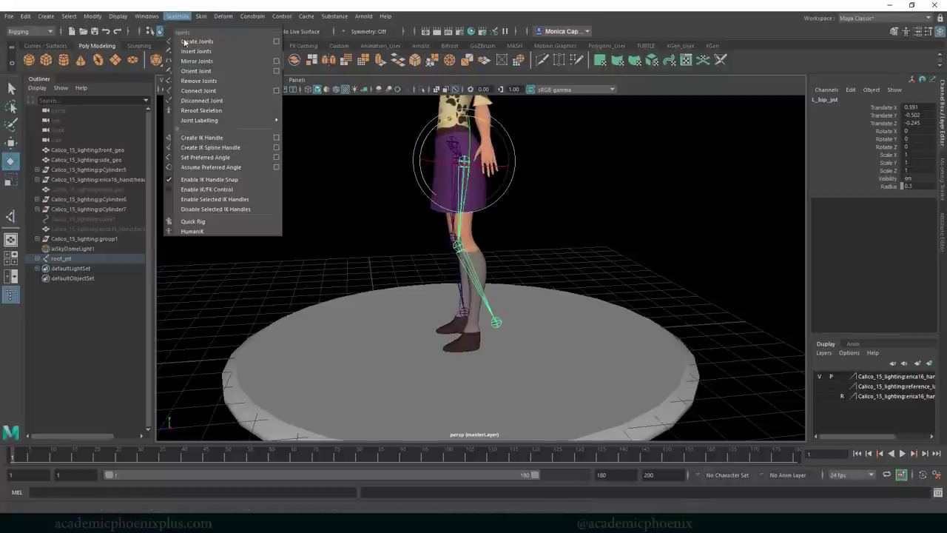
{"action": "left_click", "coordinate": [213, 161]}
Step: Undo the left knee's rotation and the preferred angle change
{"action": "left_click_drag", "start_coordinate": [468, 243], "coordinate": [459, 303], "text": "alt"}
{"action": "left_click", "coordinate": [441, 284]}
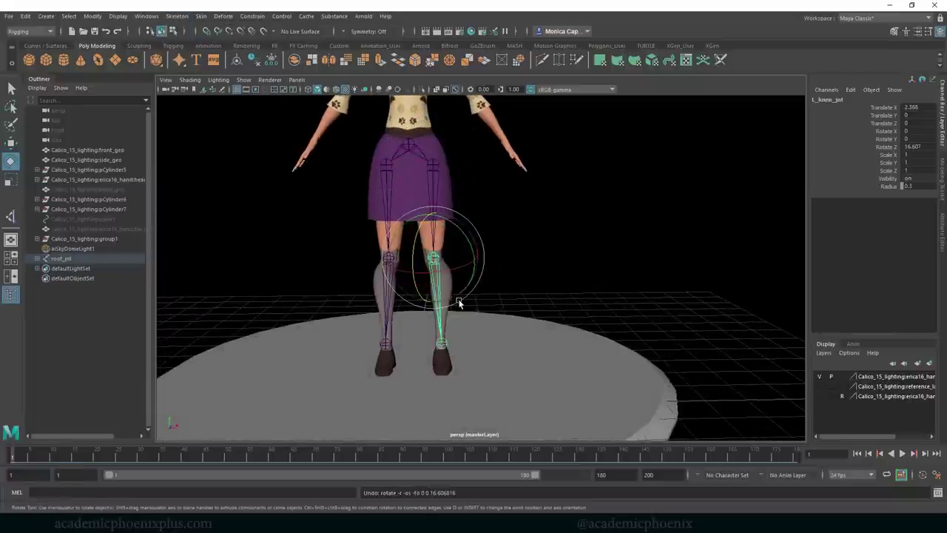
{"action": "key", "text": "ctrl+z"}
Step: Create an IK handle from L_hip_jnt to the left ankle joint
{"action": "left_click", "coordinate": [415, 142]}
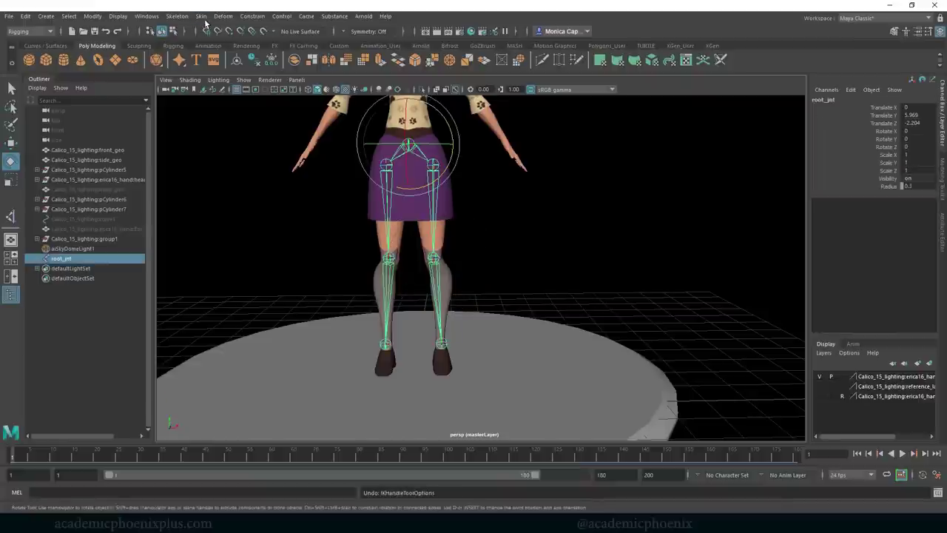
{"action": "left_click", "coordinate": [177, 16]}
{"action": "left_click", "coordinate": [211, 137]}
{"action": "left_click", "coordinate": [432, 163]}
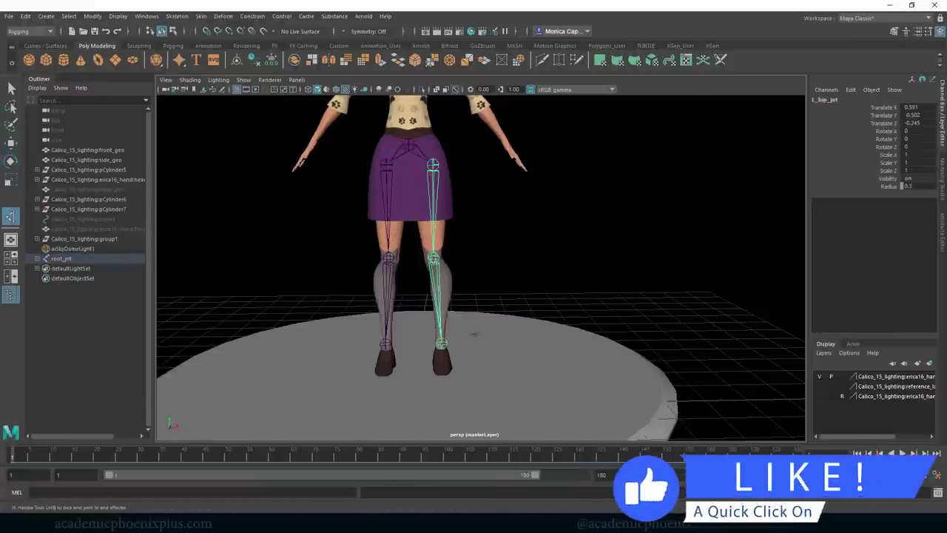
{"action": "left_click", "coordinate": [441, 343]}
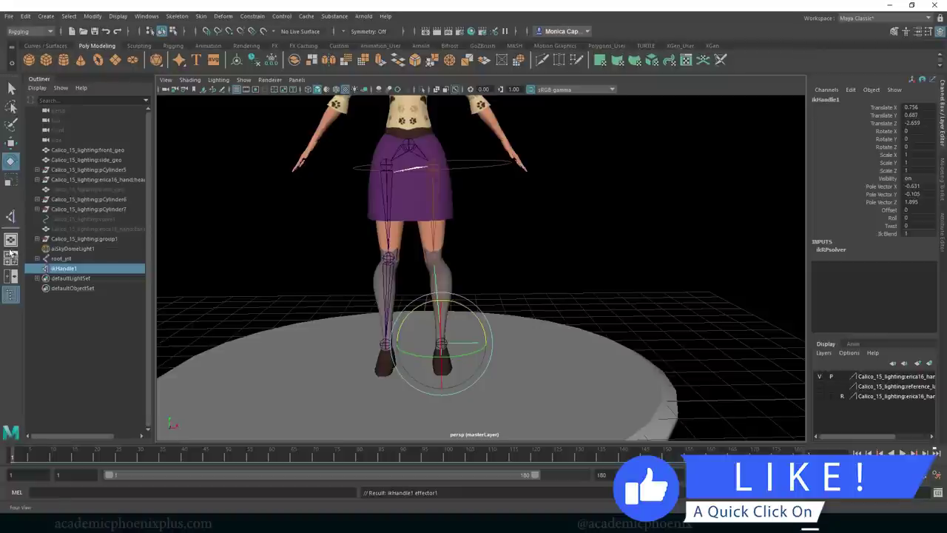
Step: Create a second IK handle from R_hip_jnt to the right ankle joint
{"action": "left_click", "coordinate": [11, 215]}
{"action": "left_click", "coordinate": [386, 163]}
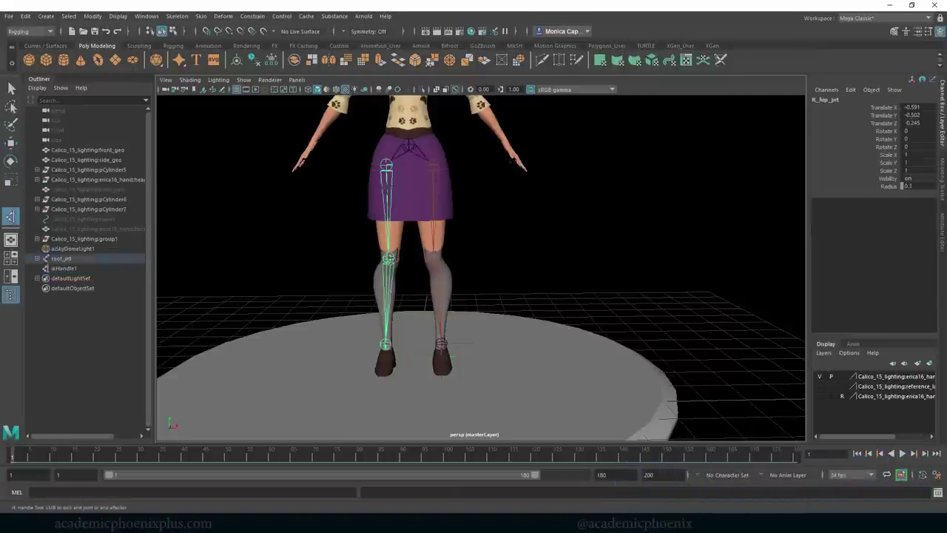
{"action": "left_click", "coordinate": [385, 343]}
{"action": "left_click_drag", "start_coordinate": [348, 317], "coordinate": [363, 297], "text": "alt"}
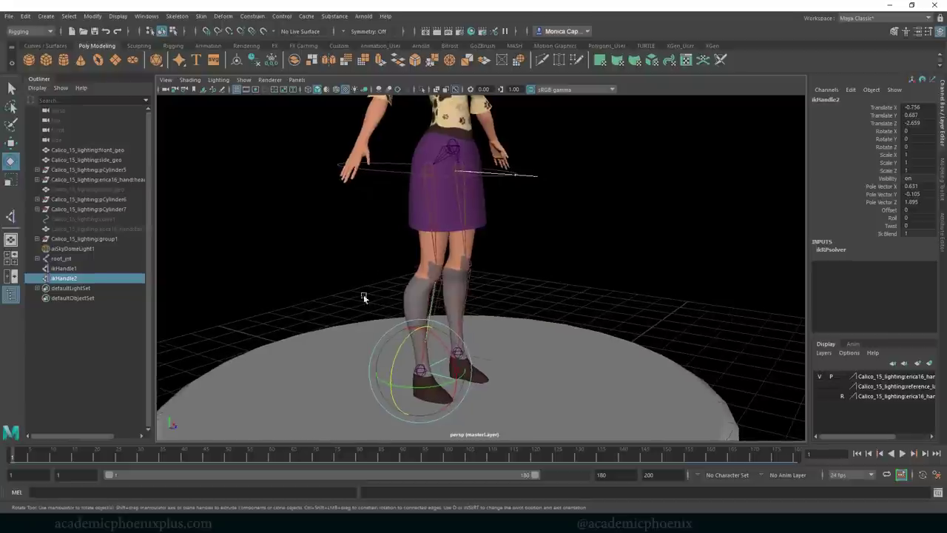
Step: Rename the left leg's IK handle as L_Foot_ikHandle
{"action": "left_click", "coordinate": [88, 267]}
{"action": "double_click", "coordinate": [98, 267]}
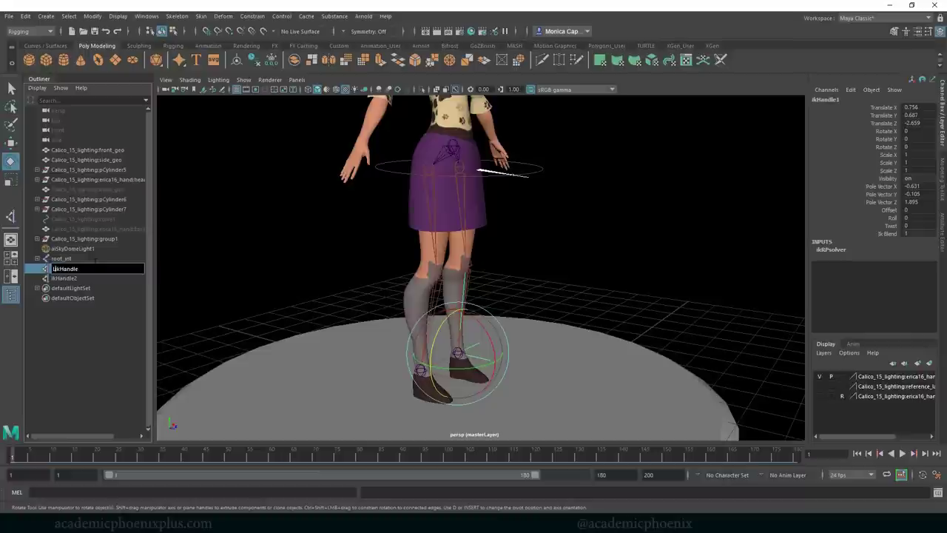
{"action": "key", "text": "Return"}
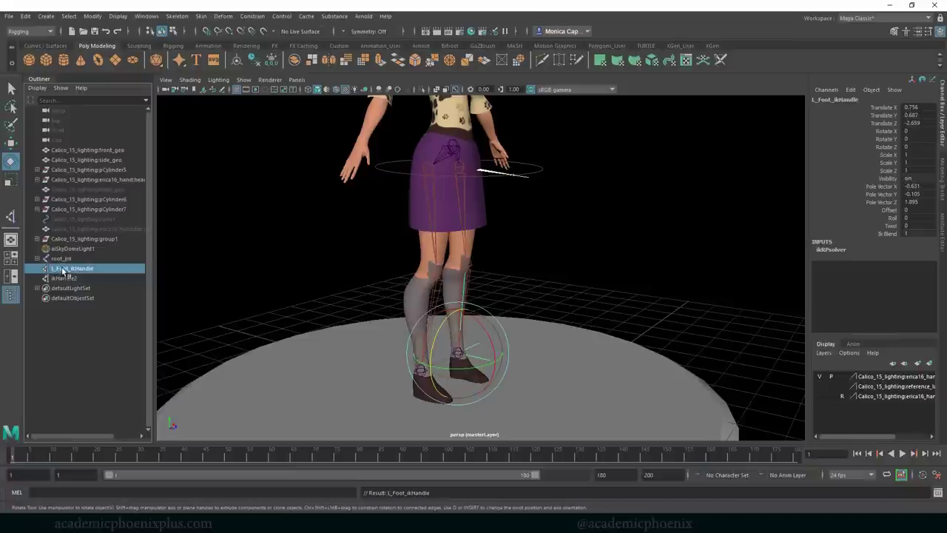
Step: Rename the right leg's IK handle as R_Foot_ikHandle, reusing the prefix from the left handle's name
{"action": "left_click", "coordinate": [62, 278]}
{"action": "double_click", "coordinate": [68, 268]}
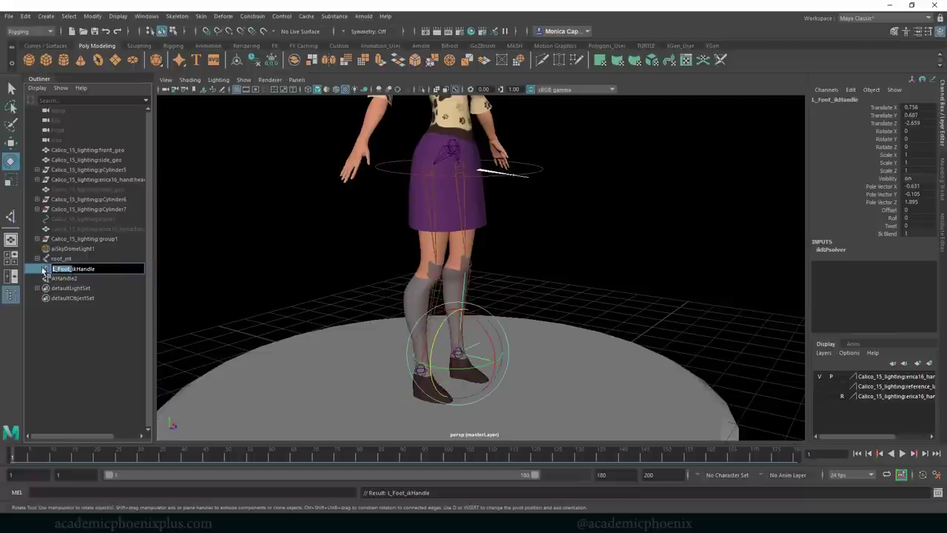
{"action": "double_click", "coordinate": [60, 278]}
{"action": "type", "text": "L_Foot_"}
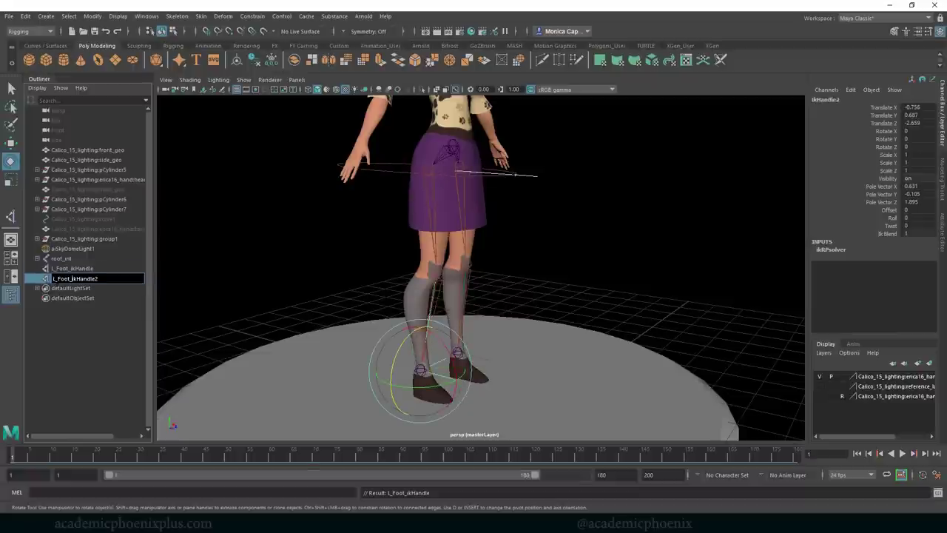
{"action": "left_click_drag", "start_coordinate": [57, 280], "coordinate": [47, 284]}
{"action": "type", "text": "R"}
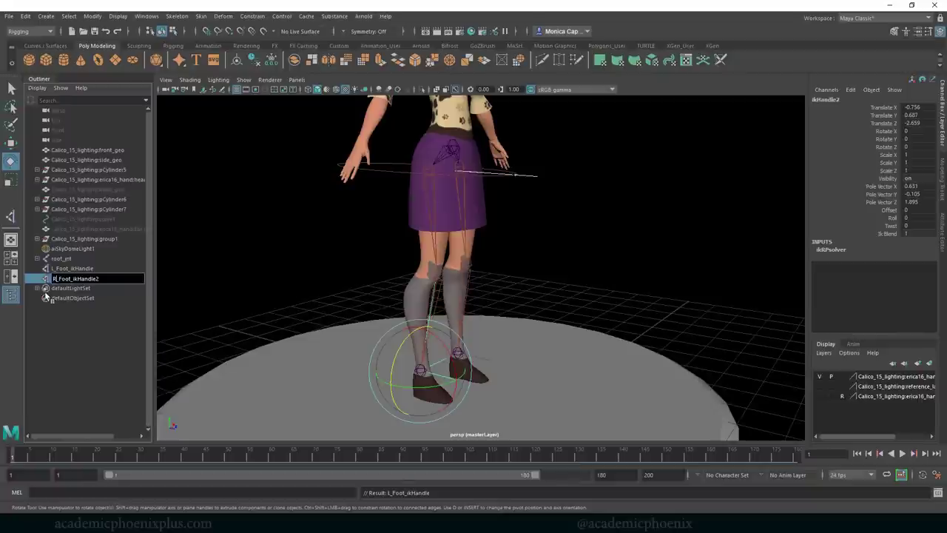
{"action": "key", "text": "Return"}
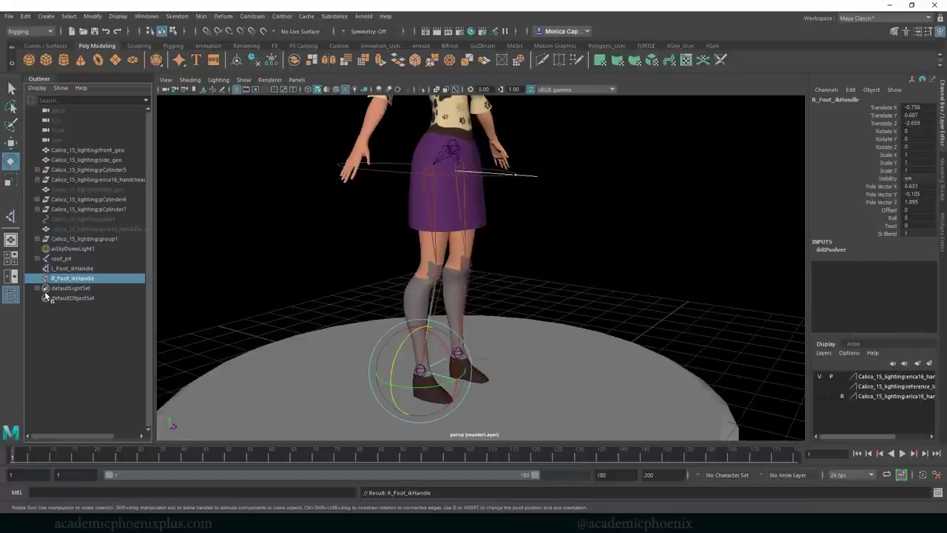
Step: Test both legs' IK by lowering root_jnt to about 4.85 in Y and viewing the bent knees
{"action": "left_click_drag", "start_coordinate": [623, 241], "coordinate": [539, 247], "text": "alt"}
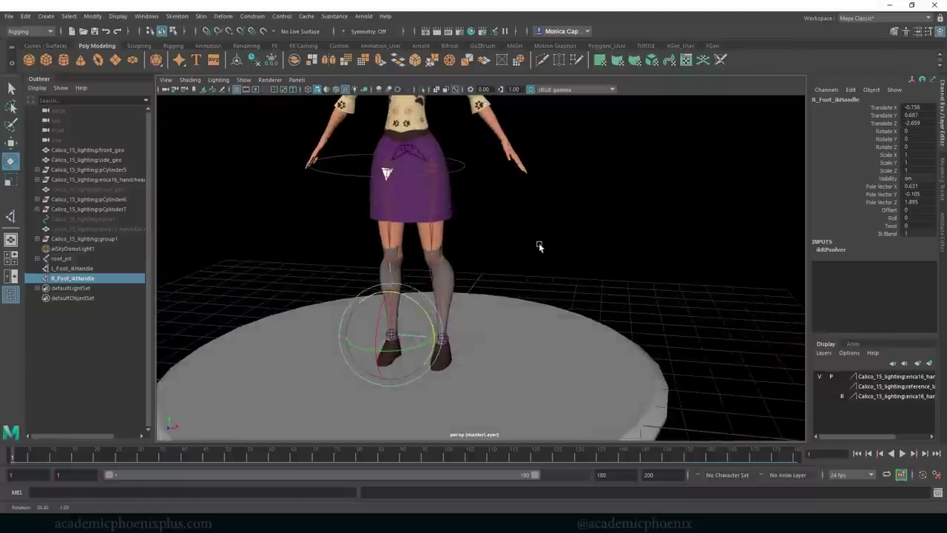
{"action": "middle_click_drag", "start_coordinate": [529, 225], "coordinate": [540, 229], "text": "alt"}
{"action": "left_click", "coordinate": [417, 159]}
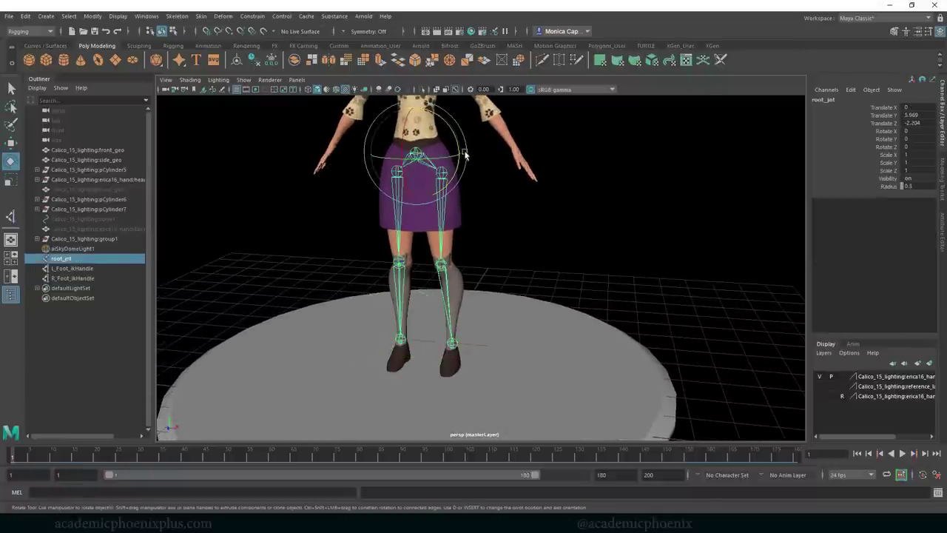
{"action": "key", "text": "w"}
{"action": "left_click_drag", "start_coordinate": [414, 122], "coordinate": [479, 180]}
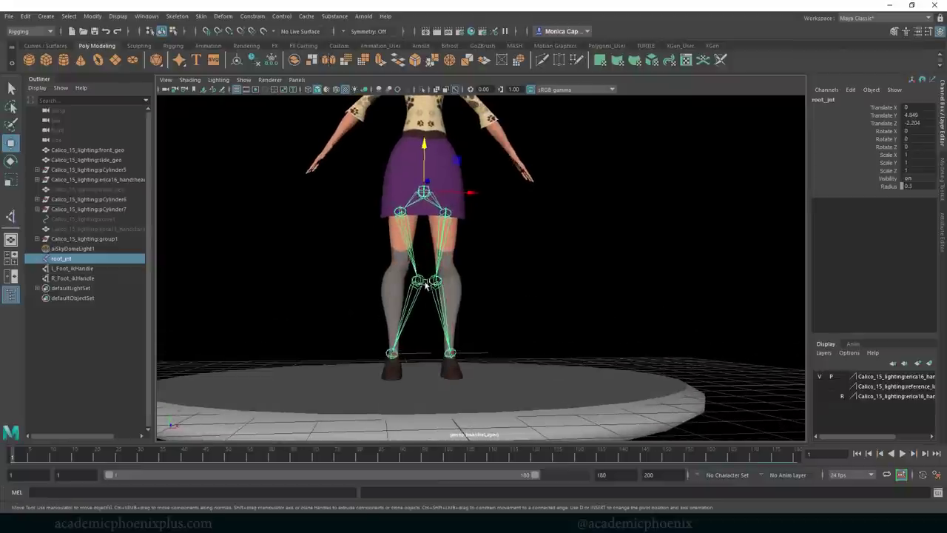
{"action": "left_click_drag", "start_coordinate": [406, 287], "coordinate": [475, 308], "text": "alt"}
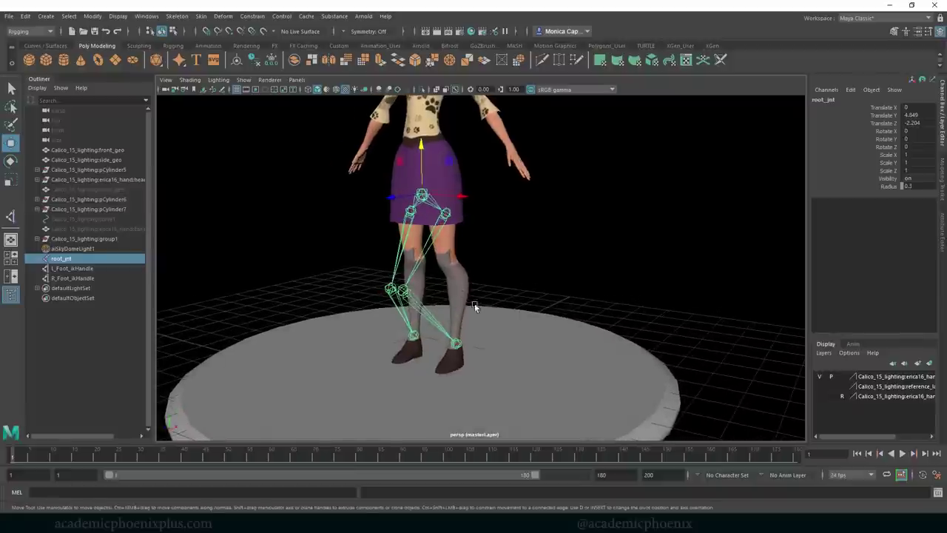
Step: Test moving L_Foot_ikHandle, and undo the test moves of the handle and root_jnt
{"action": "left_click", "coordinate": [458, 344]}
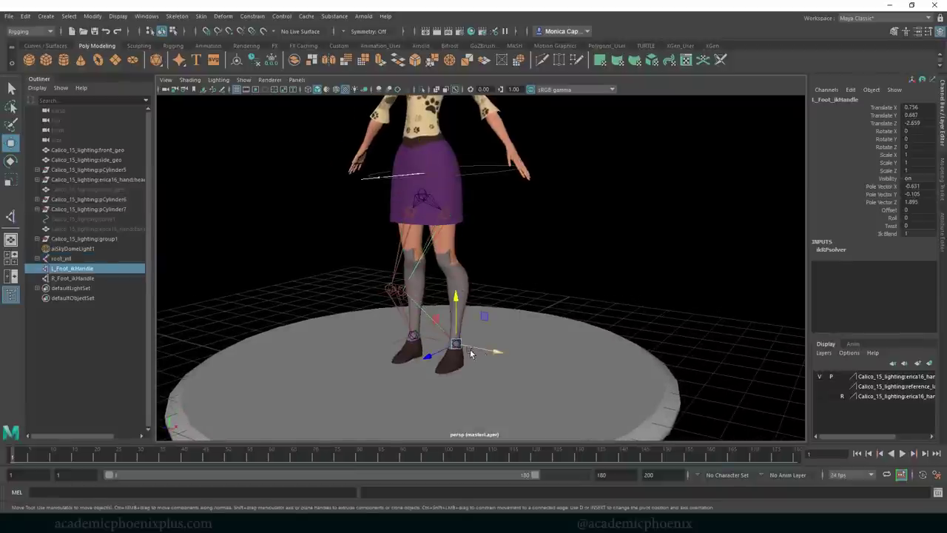
{"action": "left_click_drag", "start_coordinate": [457, 346], "coordinate": [492, 318]}
{"action": "key", "text": "ctrl+z"}
{"action": "key", "text": "ctrl+z"}
{"action": "key", "text": "ctrl+z"}
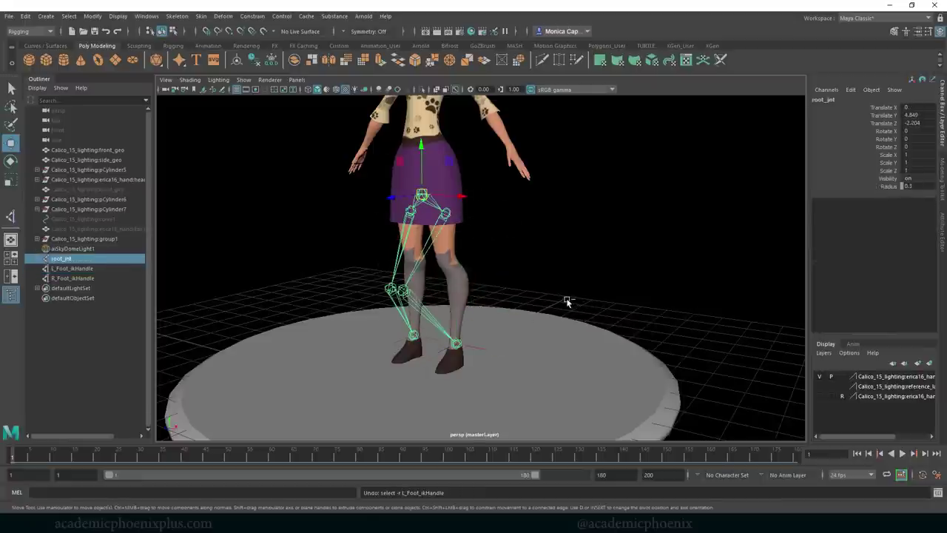
{"action": "left_click", "coordinate": [568, 246]}
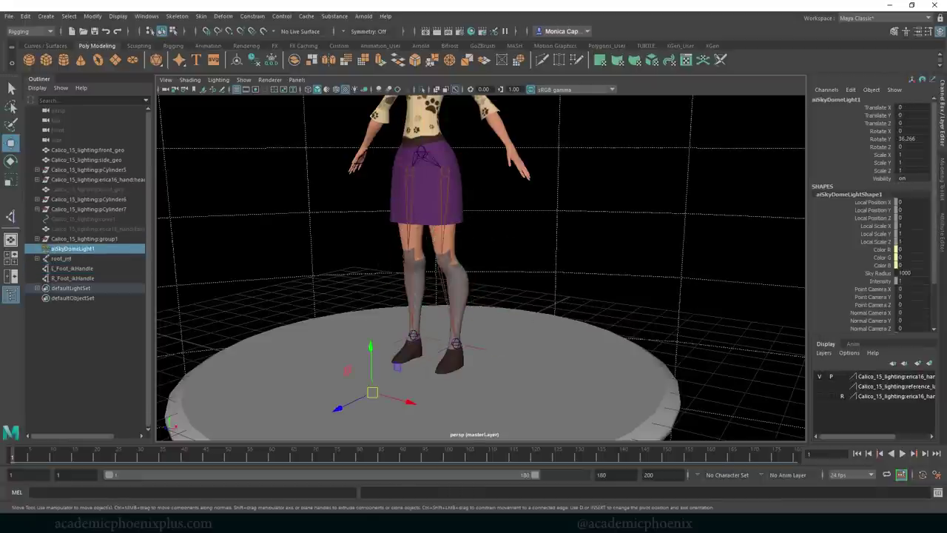
Step: Create a NURBS circle snapped to root_jnt around the hips, scaled uniformly to about 1.77
{"action": "left_click", "coordinate": [46, 46]}
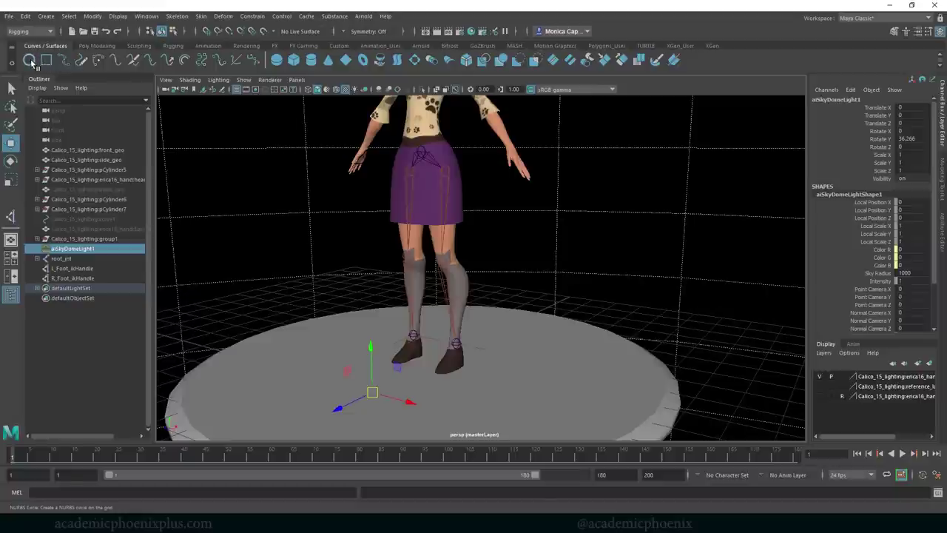
{"action": "left_click", "coordinate": [30, 60]}
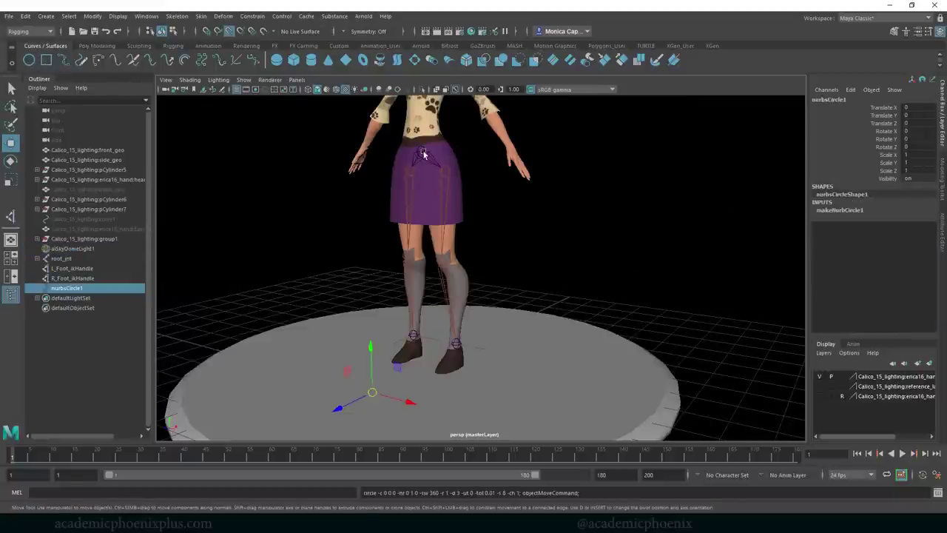
{"action": "key", "text": "r"}
{"action": "left_click_drag", "start_coordinate": [421, 152], "coordinate": [542, 178]}
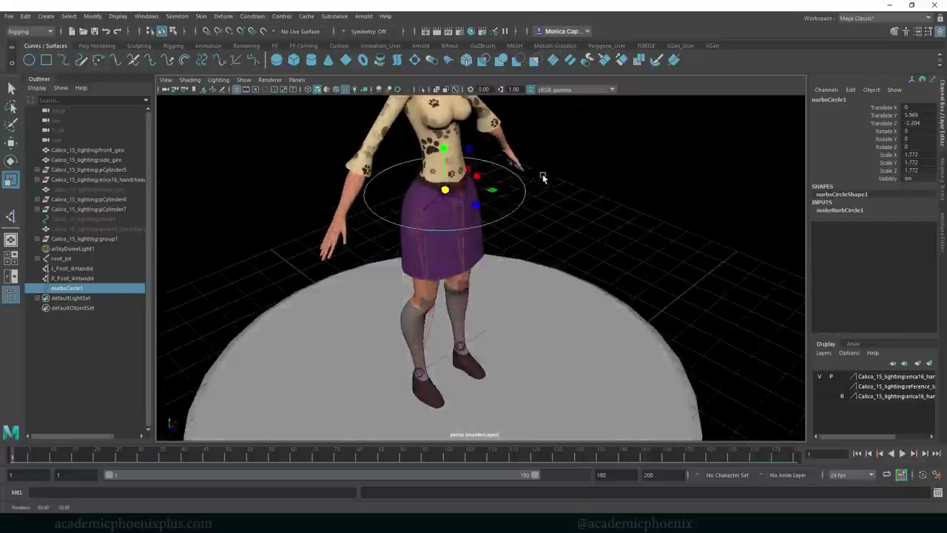
{"action": "scroll", "coordinate": [549, 173], "scroll_direction": "up", "scroll_amount": 3}
{"action": "key", "text": "w"}
{"action": "middle_click_drag", "start_coordinate": [450, 165], "coordinate": [455, 201], "text": "alt"}
{"action": "key", "text": "v"}
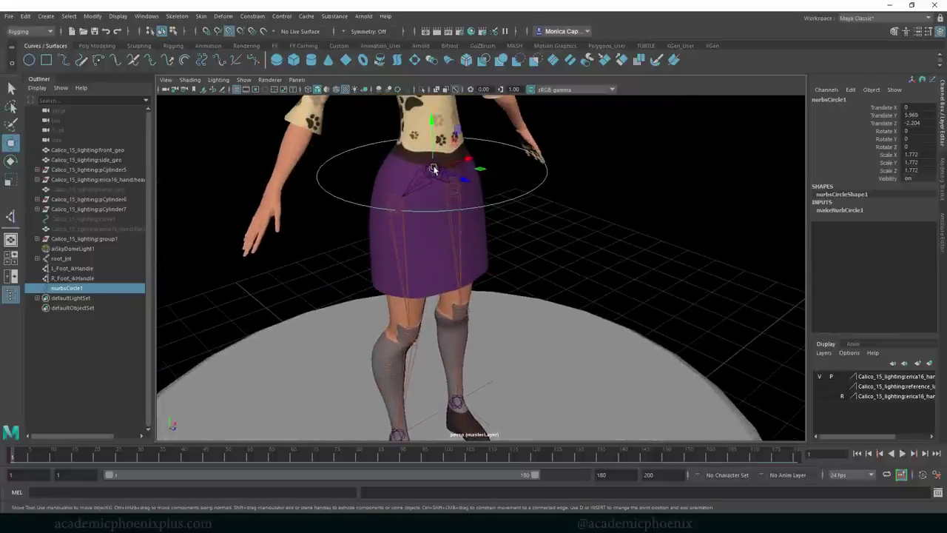
Step: Switch the hip circle to control vertex editing and select the vertices on the character's left side
{"action": "left_click_drag", "start_coordinate": [444, 178], "coordinate": [510, 187], "text": "alt"}
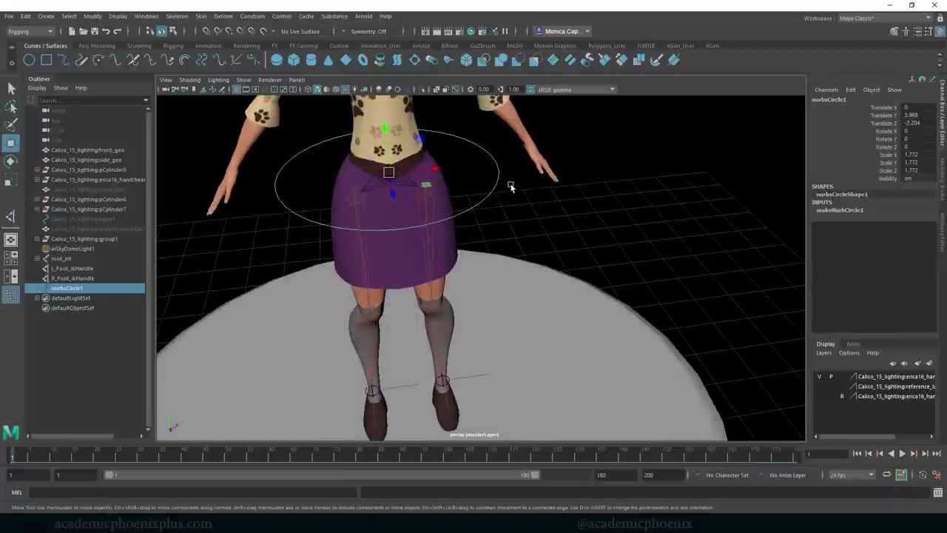
{"action": "right_click_drag", "start_coordinate": [498, 183], "coordinate": [478, 186]}
{"action": "left_click_drag", "start_coordinate": [532, 198], "coordinate": [526, 218], "text": "alt"}
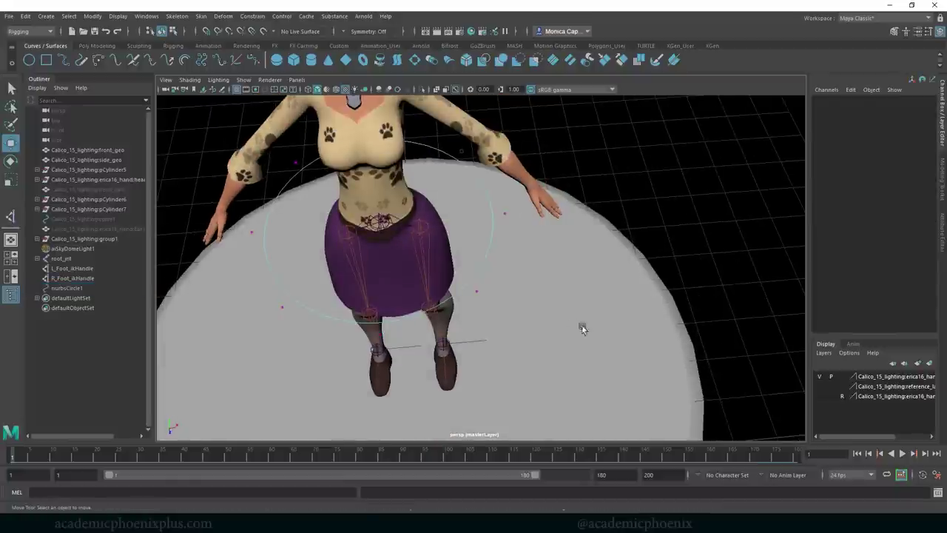
{"action": "left_click_drag", "start_coordinate": [583, 328], "coordinate": [438, 118]}
{"action": "key", "text": "r"}
{"action": "key", "text": "ctrl+z"}
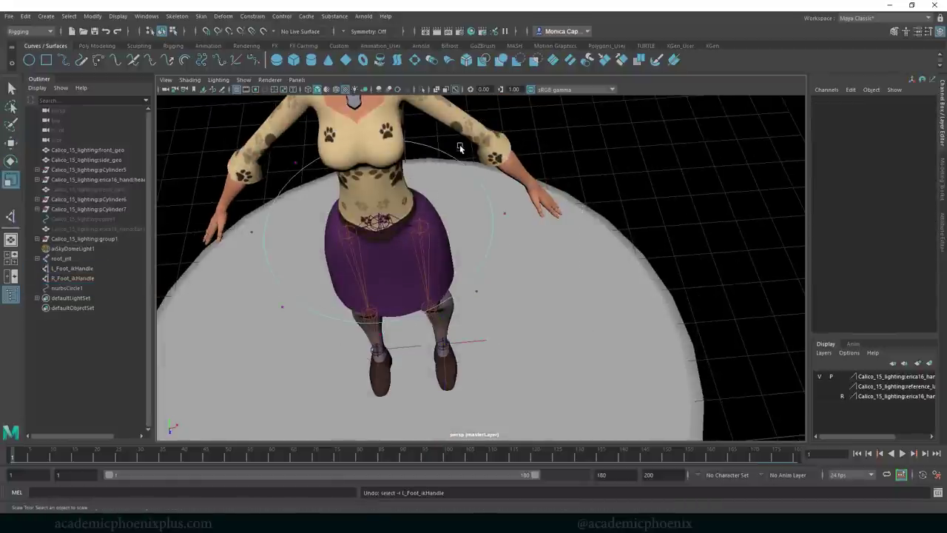
{"action": "left_click_drag", "start_coordinate": [540, 307], "coordinate": [440, 140]}
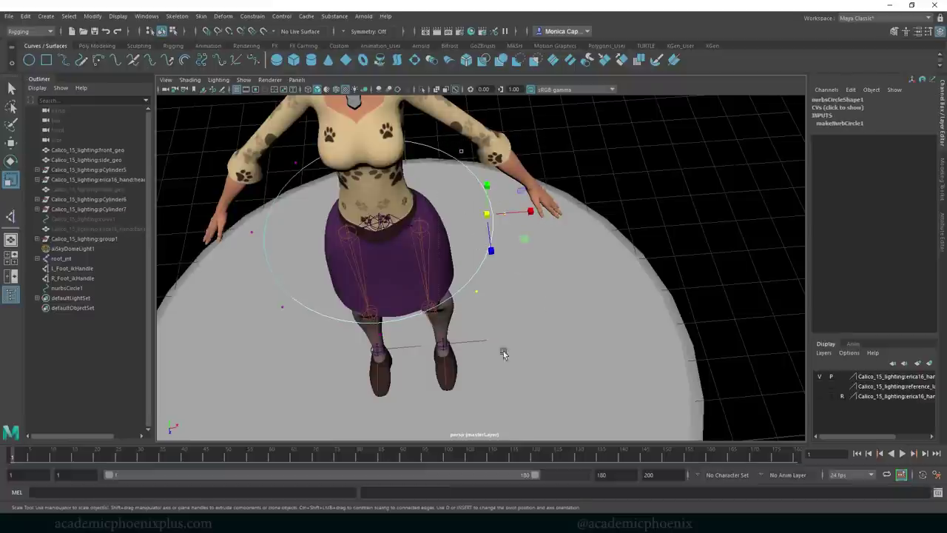
Step: Turn off handle and joint picking in the selection masks, undoing the accidental selections of the IK handles and root_jnt
{"action": "left_click_drag", "start_coordinate": [503, 354], "coordinate": [423, 139]}
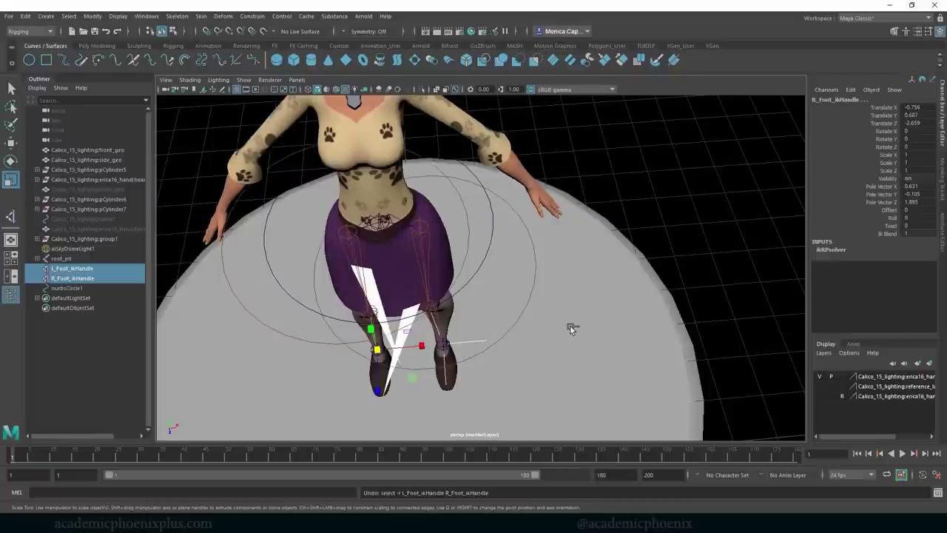
{"action": "key", "text": "ctrl+z"}
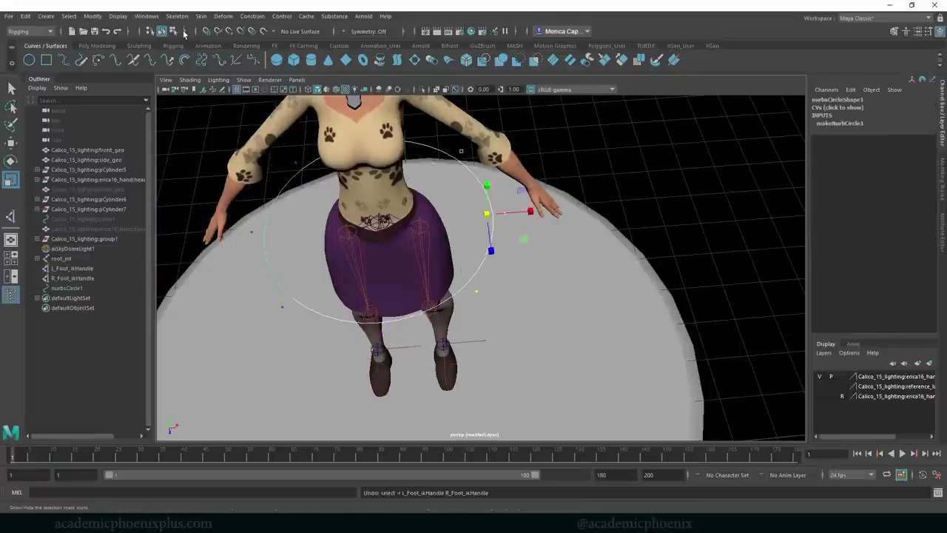
{"action": "left_click", "coordinate": [185, 32]}
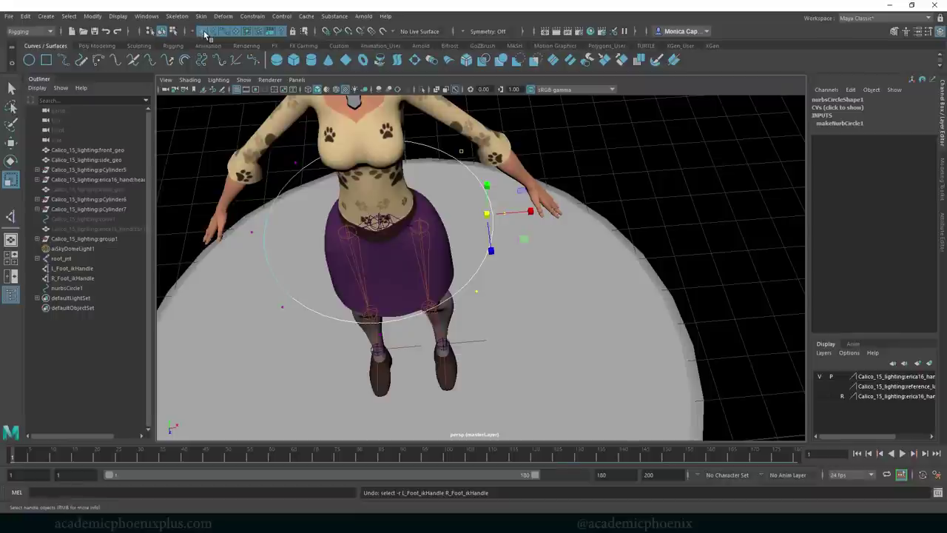
{"action": "left_click_drag", "start_coordinate": [561, 391], "coordinate": [242, 224]}
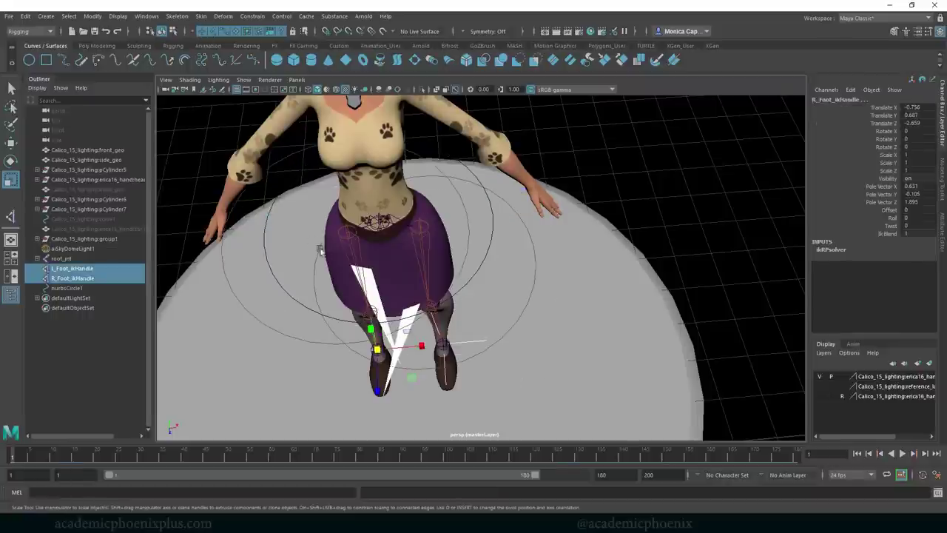
{"action": "key", "text": "ctrl+z"}
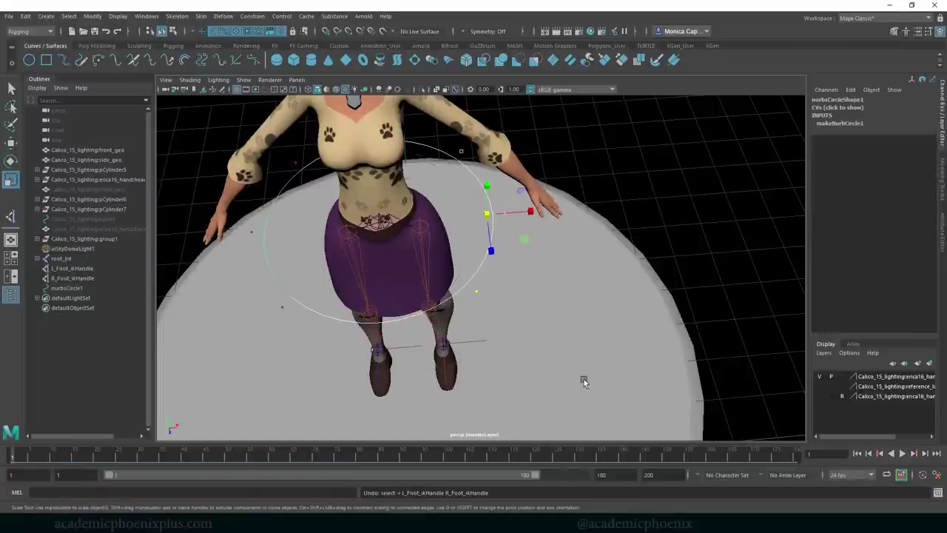
{"action": "left_click_drag", "start_coordinate": [578, 376], "coordinate": [255, 182]}
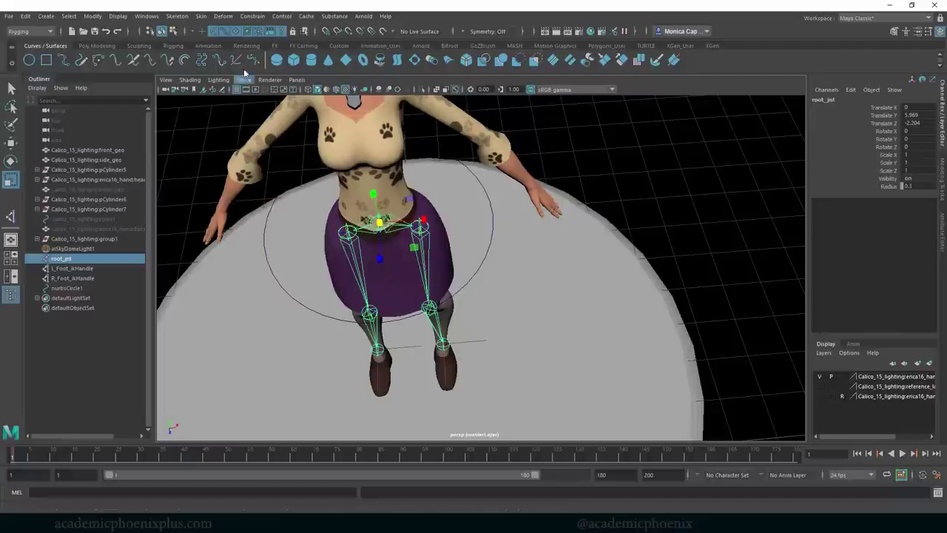
{"action": "key", "text": "ctrl+z"}
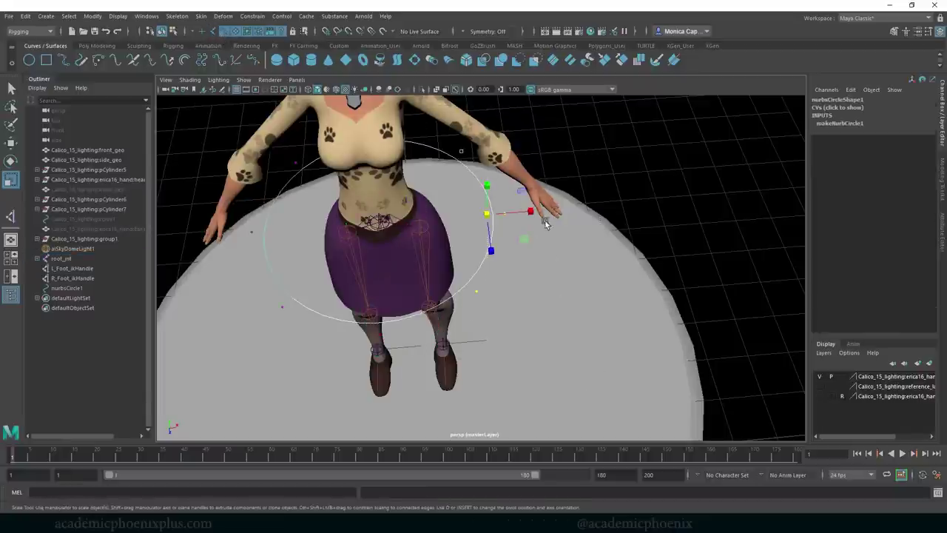
Step: Pull the hip circle's left-side control vertices in toward the body, then select and adjust the matching right-side vertices
{"action": "key", "text": "w"}
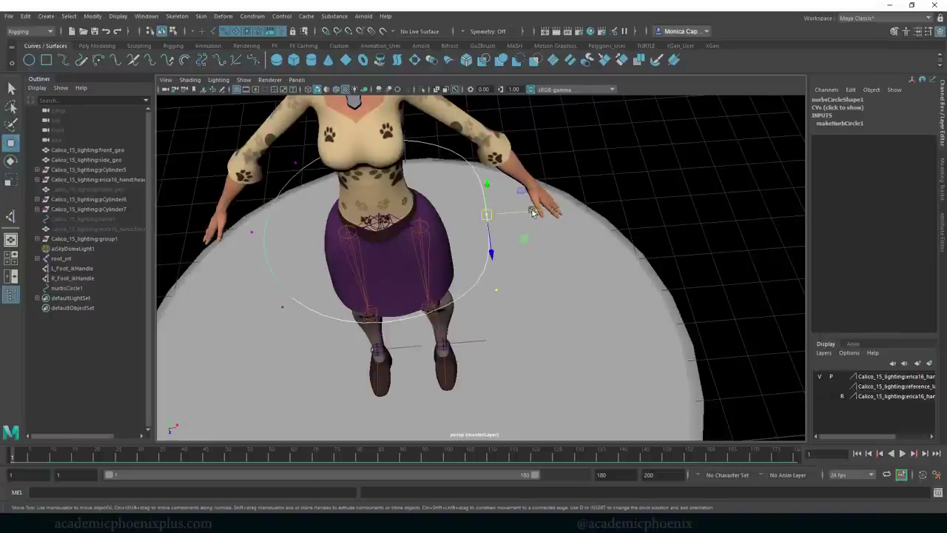
{"action": "left_click_drag", "start_coordinate": [532, 212], "coordinate": [514, 210]}
{"action": "left_click_drag", "start_coordinate": [221, 137], "coordinate": [319, 339]}
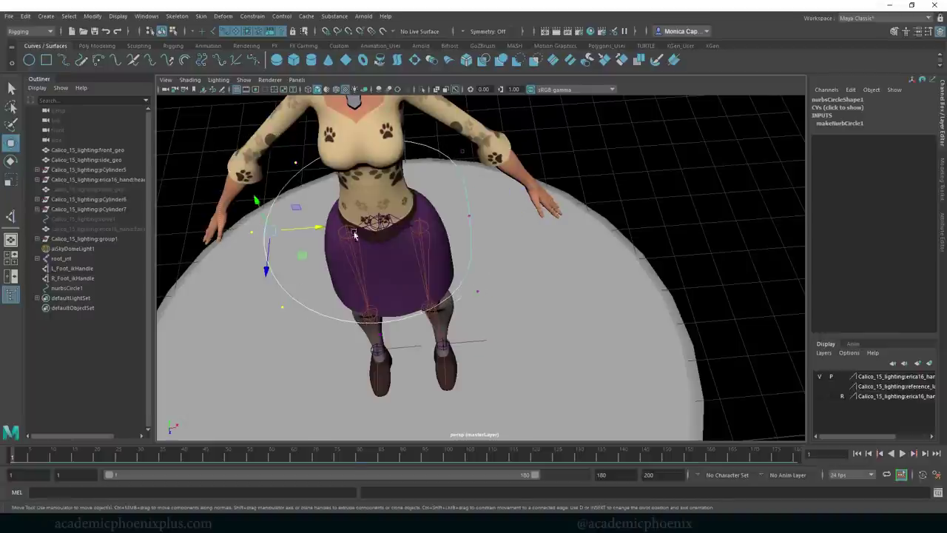
{"action": "key", "text": "r"}
{"action": "left_click_drag", "start_coordinate": [312, 228], "coordinate": [339, 230]}
{"action": "key", "text": "w"}
Step: Flatten the front edge of the hip circle by scaling its front control vertices along the depth axis
{"action": "left_click_drag", "start_coordinate": [433, 252], "coordinate": [625, 240], "text": "alt"}
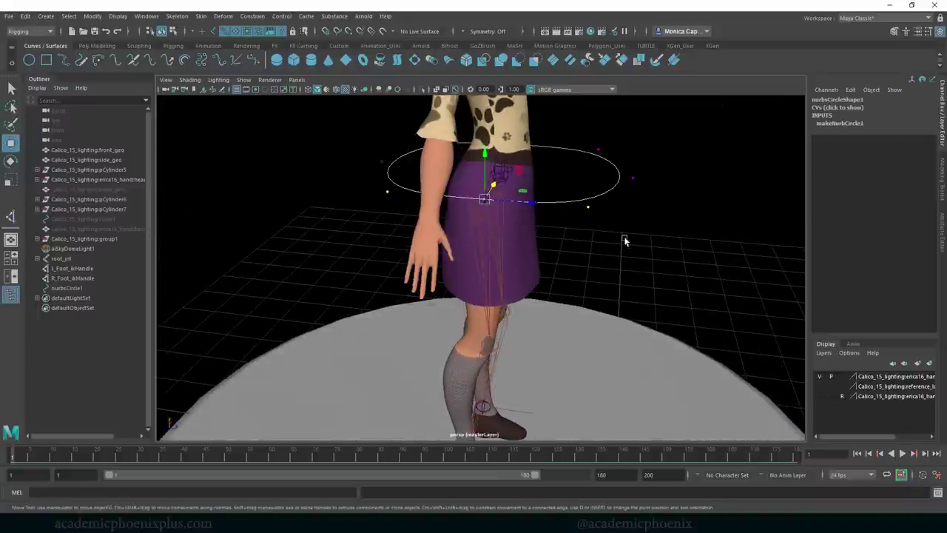
{"action": "left_click_drag", "start_coordinate": [700, 222], "coordinate": [570, 140]}
{"action": "key", "text": "r"}
{"action": "left_click_drag", "start_coordinate": [651, 177], "coordinate": [610, 176]}
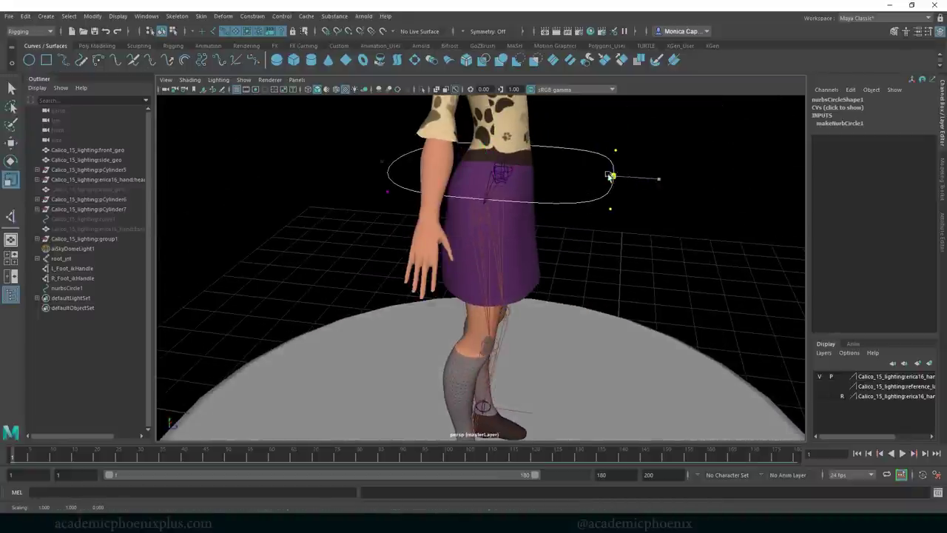
{"action": "key", "text": "w"}
Step: Flatten the back edge of the hip circle and move its control vertices forward, closer to the skirt
{"action": "left_click_drag", "start_coordinate": [328, 158], "coordinate": [340, 182], "text": "alt"}
{"action": "left_click_drag", "start_coordinate": [362, 137], "coordinate": [474, 272]}
{"action": "key", "text": "r"}
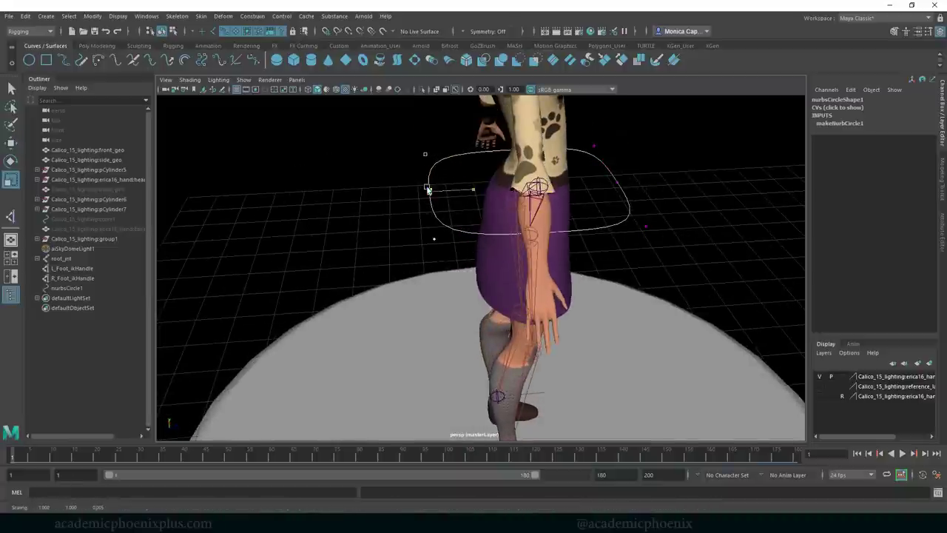
{"action": "left_click_drag", "start_coordinate": [427, 187], "coordinate": [411, 185]}
{"action": "key", "text": "w"}
{"action": "left_click_drag", "start_coordinate": [480, 190], "coordinate": [503, 190]}
{"action": "mouse_move", "coordinate": [512, 194]}
{"action": "left_mouse_down", "text": "alt"}
{"action": "mouse_move", "coordinate": [592, 203]}
{"action": "mouse_move", "coordinate": [512, 197]}
{"action": "left_mouse_up", "text": "alt"}
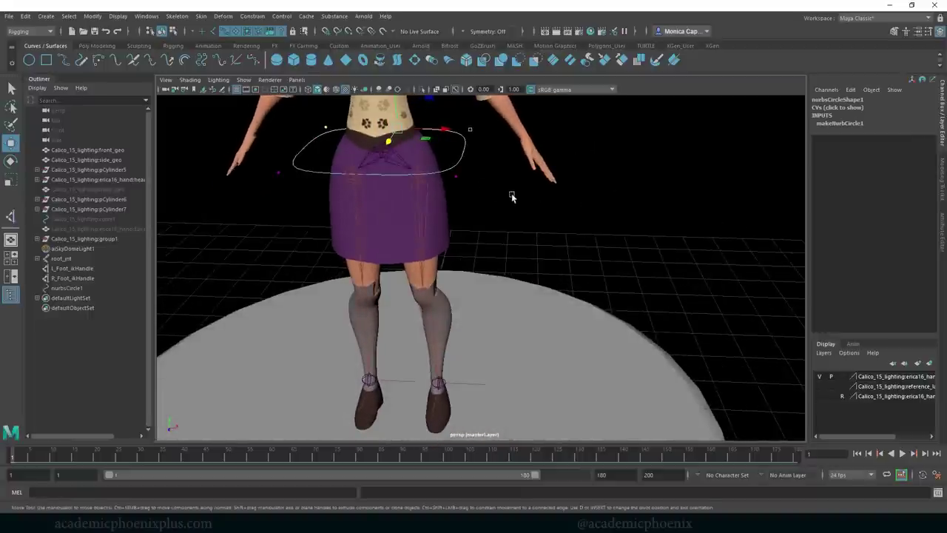
Step: Return the hip curve to object mode and rename it root_ctrl
{"action": "scroll", "coordinate": [512, 197], "scroll_direction": "down", "scroll_amount": 3}
{"action": "right_click_drag", "start_coordinate": [520, 208], "coordinate": [548, 194]}
{"action": "left_click", "coordinate": [829, 99]}
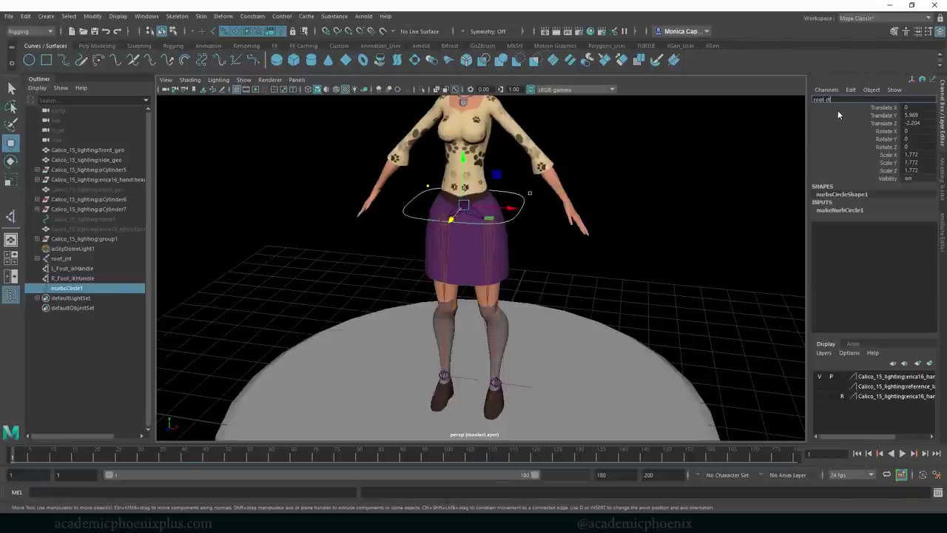
{"action": "type", "text": "root_ctrl"}
{"action": "key", "text": "Return"}
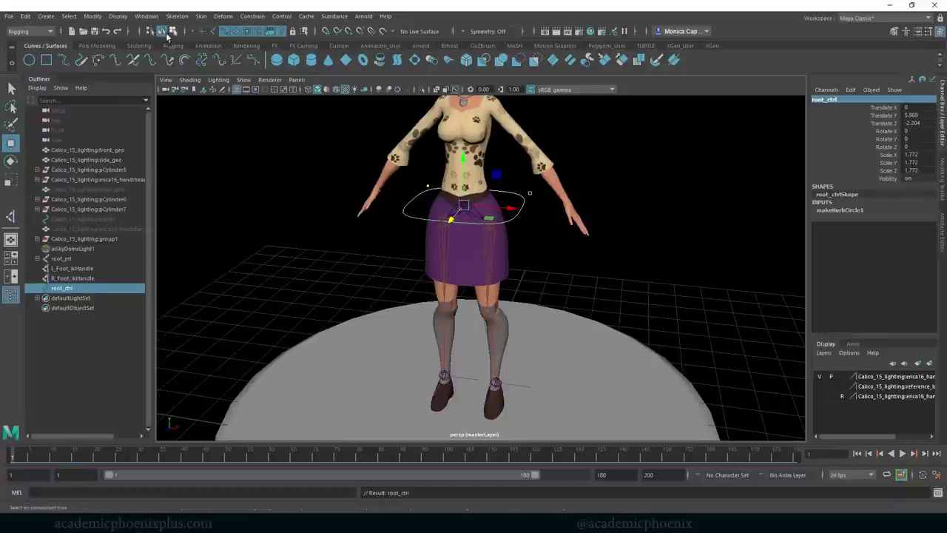
Step: Delete root_ctrl's construction history, freeze its transformations, and check its channels before deselecting it
{"action": "left_click", "coordinate": [97, 45]}
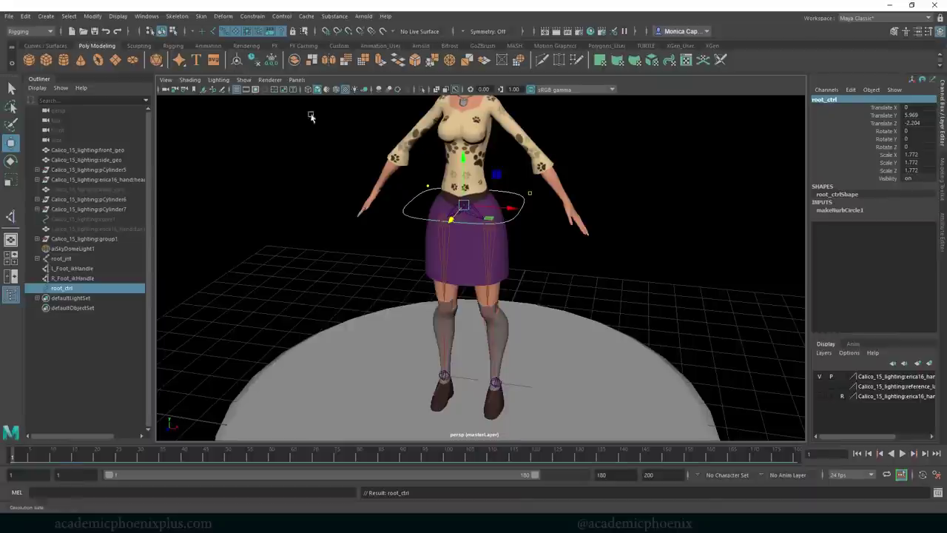
{"action": "left_click", "coordinate": [254, 62]}
{"action": "left_click", "coordinate": [272, 60]}
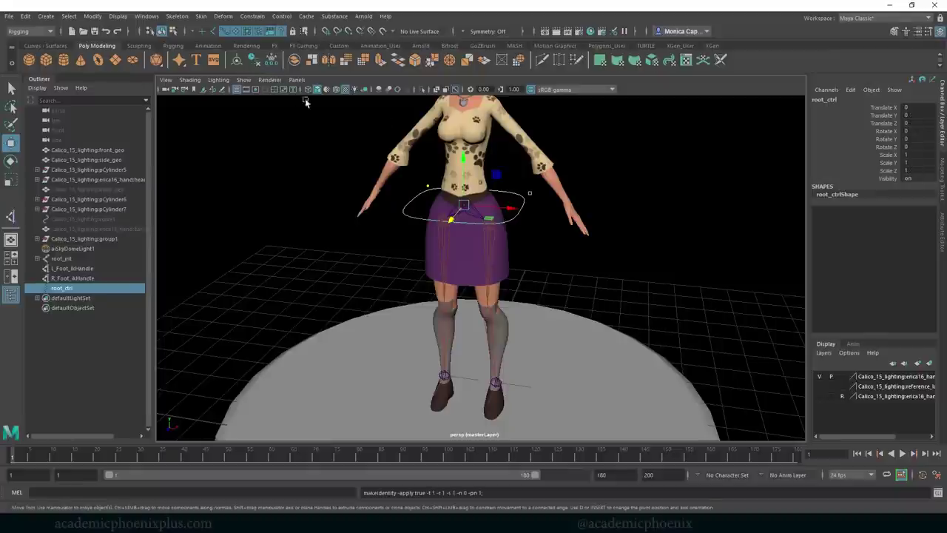
{"action": "left_click_drag", "start_coordinate": [886, 109], "coordinate": [873, 171]}
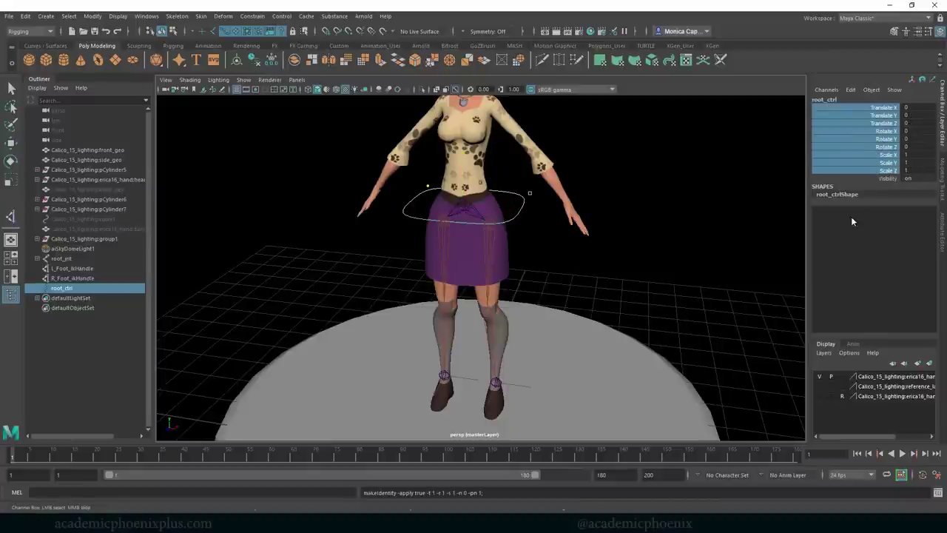
{"action": "left_click", "coordinate": [632, 259]}
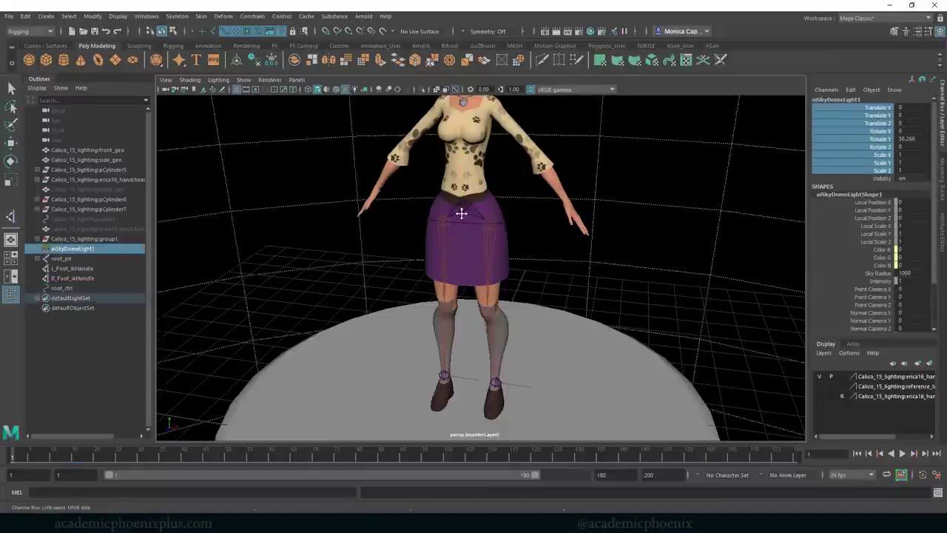
Step: Create a new NURBS circle for the left foot and snap it near the left ankle
{"action": "middle_click_drag", "start_coordinate": [461, 213], "coordinate": [474, 145], "text": "alt"}
{"action": "left_click_drag", "start_coordinate": [526, 192], "coordinate": [440, 222], "text": "alt"}
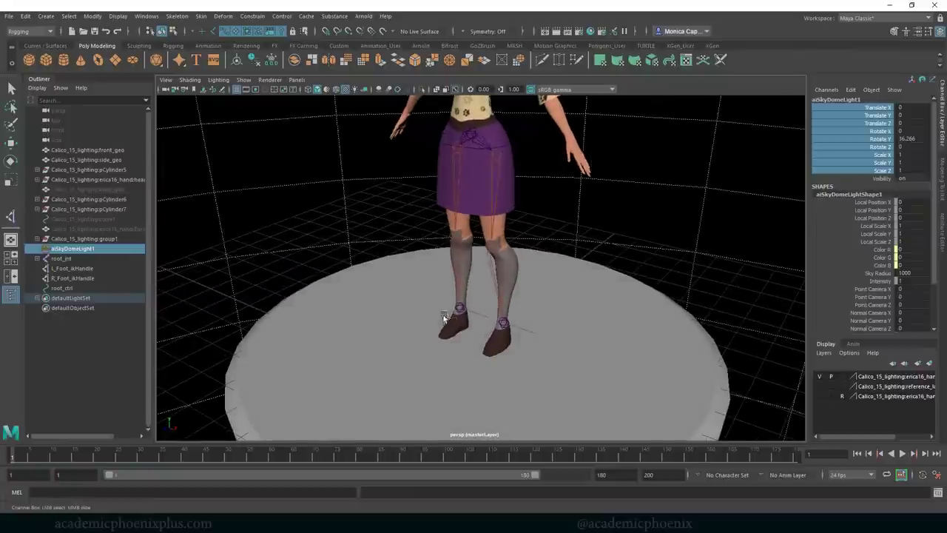
{"action": "left_click", "coordinate": [47, 46]}
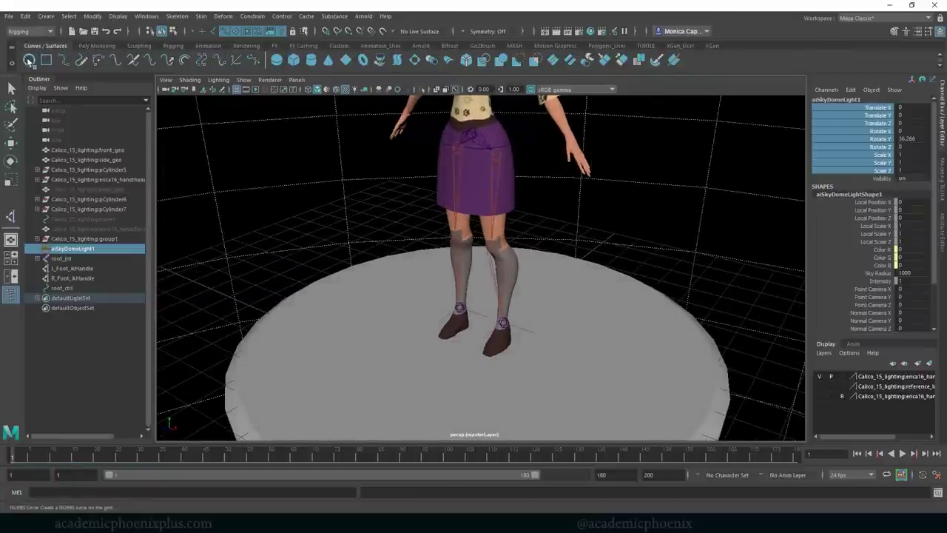
{"action": "left_click", "coordinate": [29, 61]}
{"action": "key", "text": "w"}
{"action": "key", "text": "v"}
{"action": "middle_click_drag", "start_coordinate": [504, 324], "coordinate": [507, 321]}
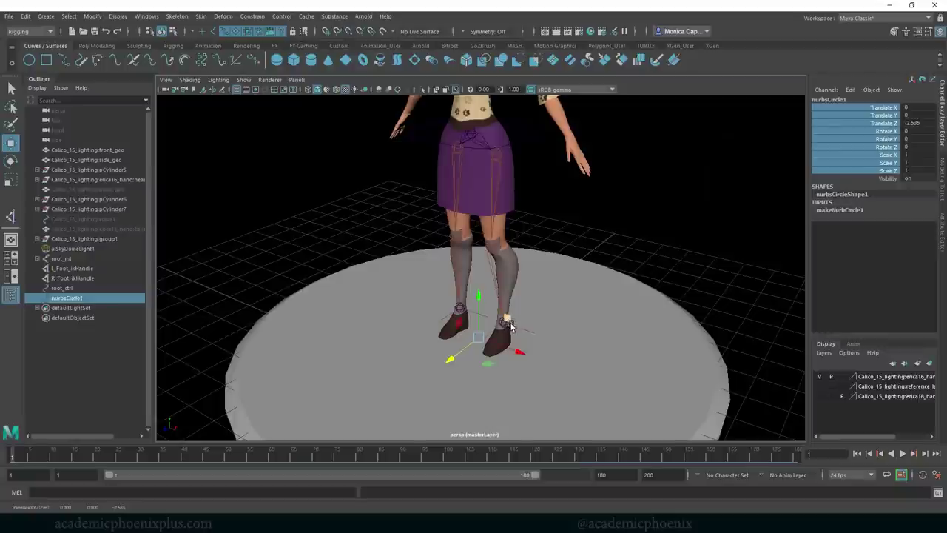
{"action": "left_click_drag", "start_coordinate": [505, 322], "coordinate": [506, 323]}
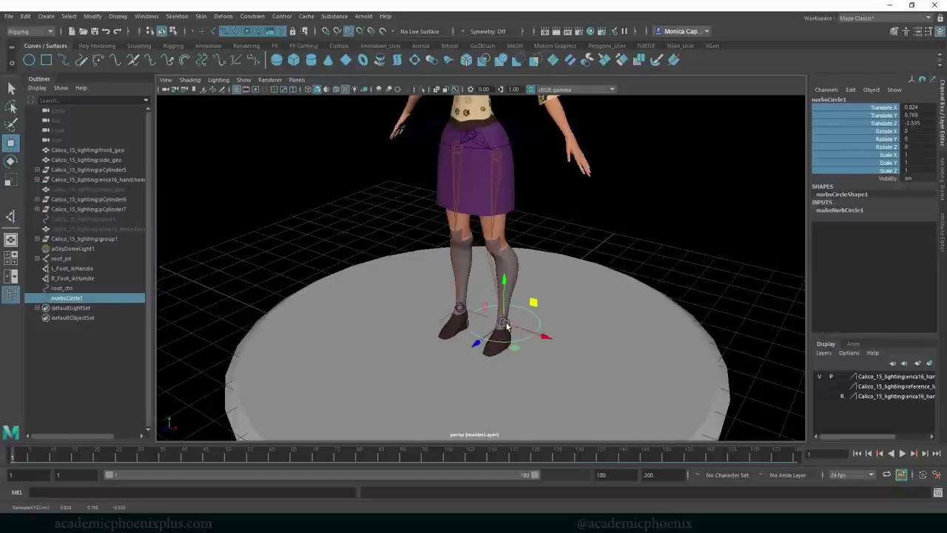
Step: Snap the new circle's center precisely onto L_Foot_ikHandle at the left ankle, toggling handle picking in the selection masks as needed
{"action": "key", "text": "f"}
{"action": "right_click_drag", "start_coordinate": [600, 339], "coordinate": [522, 309], "text": "alt"}
{"action": "left_click_drag", "start_coordinate": [521, 308], "coordinate": [567, 319], "text": "alt"}
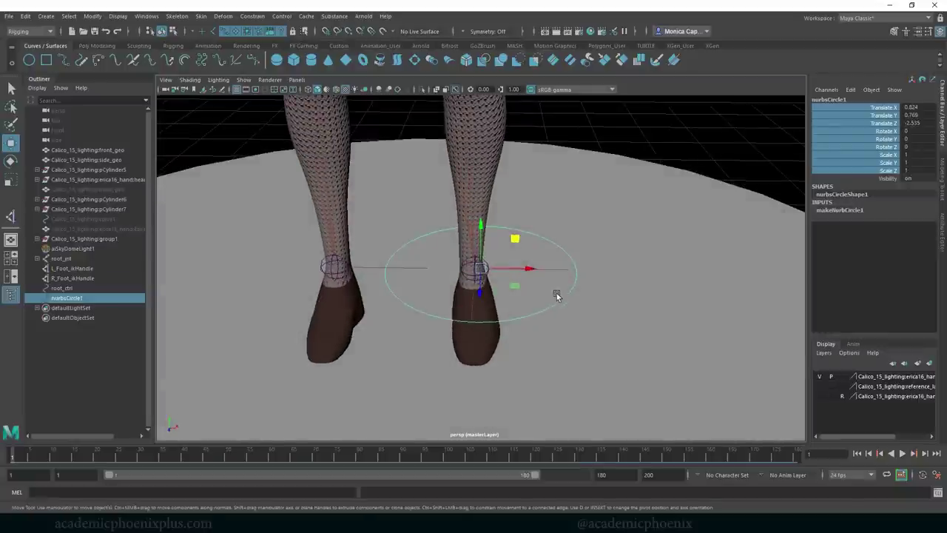
{"action": "mouse_move", "coordinate": [556, 251]}
{"action": "right_mouse_down"}
{"action": "mouse_move", "coordinate": [512, 252]}
{"action": "mouse_move", "coordinate": [554, 255]}
{"action": "right_mouse_up"}
{"action": "key", "text": "v"}
{"action": "left_click_drag", "start_coordinate": [479, 269], "coordinate": [575, 296]}
{"action": "key", "text": "v"}
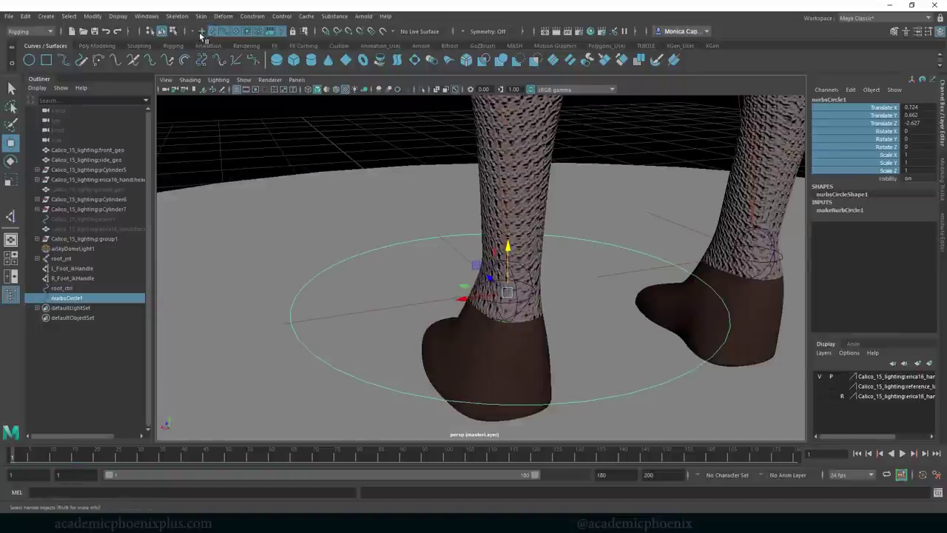
{"action": "left_click_drag", "start_coordinate": [508, 293], "coordinate": [651, 312]}
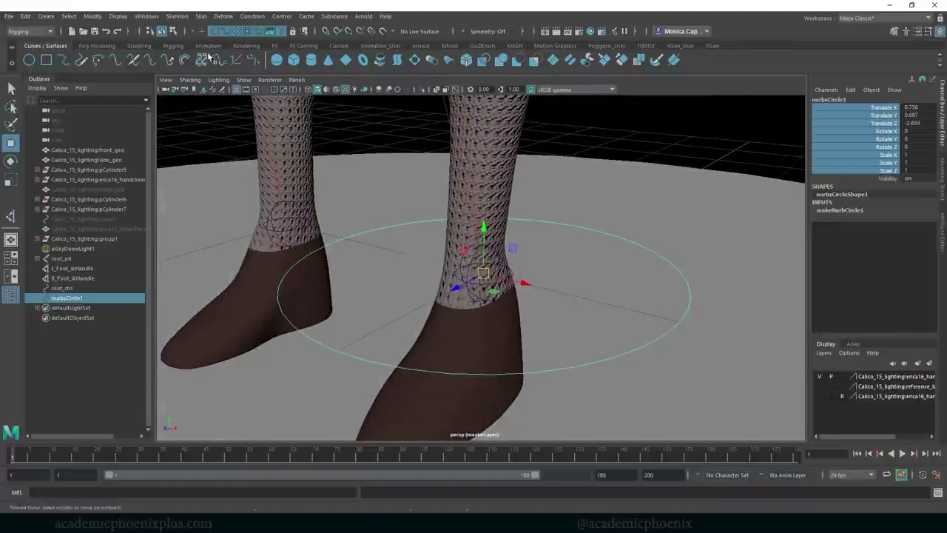
{"action": "left_click_drag", "start_coordinate": [670, 268], "coordinate": [446, 220], "text": "alt"}
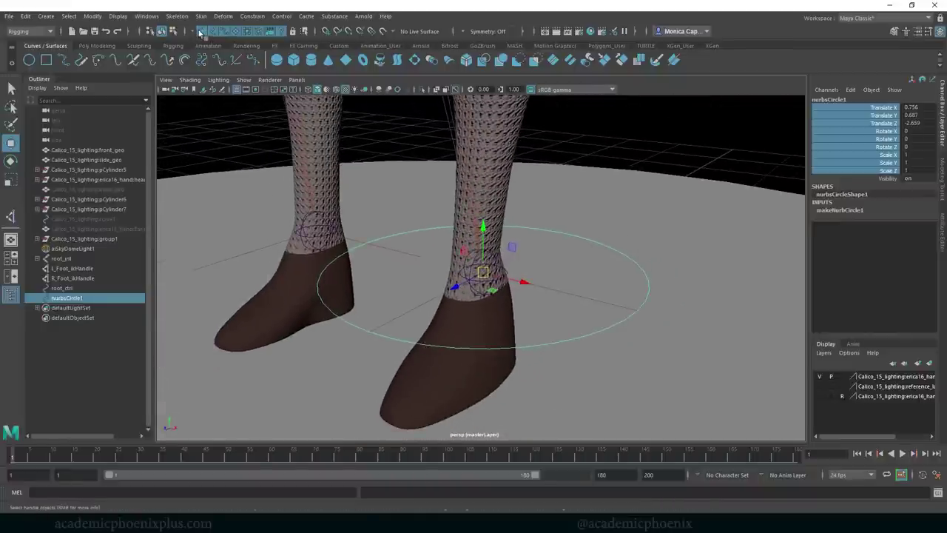
Step: Narrow the left foot circle by moving its outer and inner side control vertices in toward the shoe
{"action": "right_click_drag", "start_coordinate": [613, 254], "coordinate": [584, 255]}
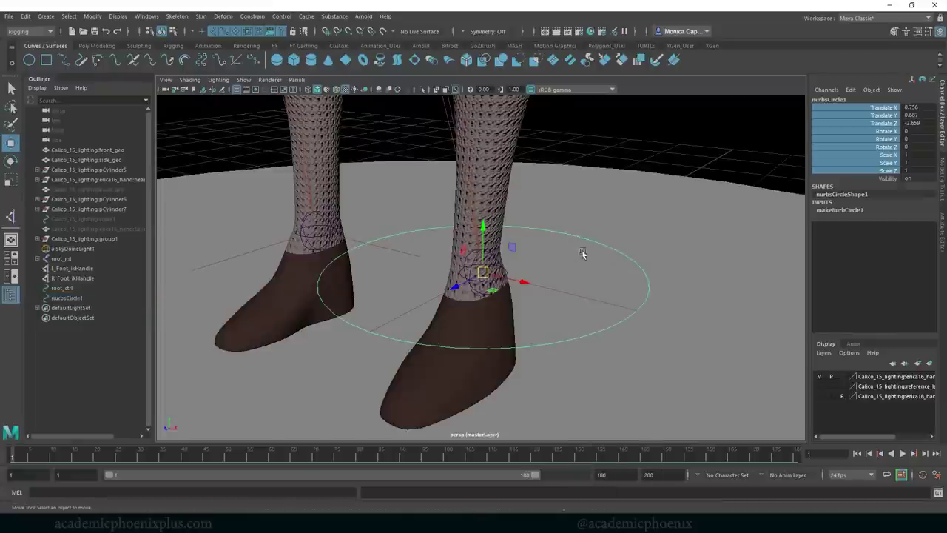
{"action": "left_click_drag", "start_coordinate": [537, 243], "coordinate": [461, 258], "text": "alt"}
{"action": "left_click_drag", "start_coordinate": [594, 338], "coordinate": [511, 252], "text": "alt"}
{"action": "left_click_drag", "start_coordinate": [511, 200], "coordinate": [579, 340]}
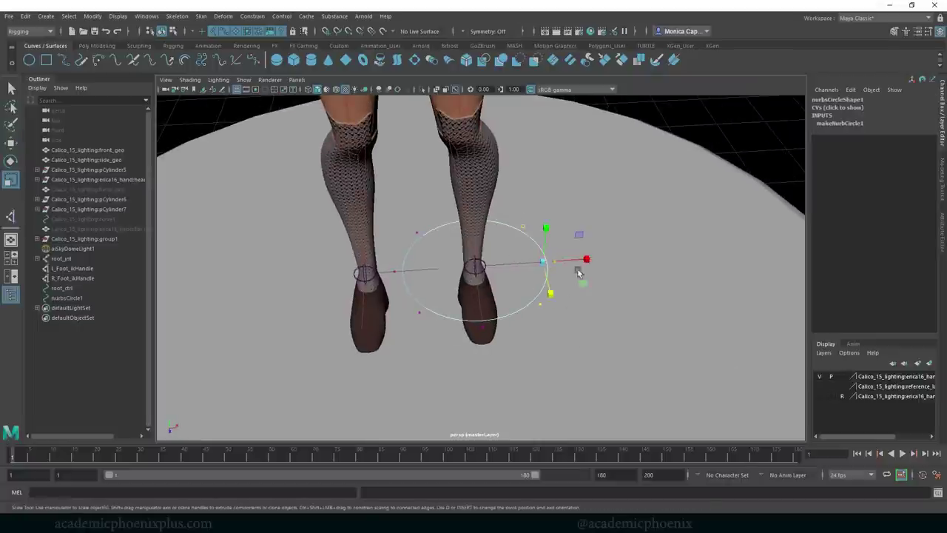
{"action": "key", "text": "r"}
{"action": "key", "text": "w"}
{"action": "left_click_drag", "start_coordinate": [575, 258], "coordinate": [536, 262]}
{"action": "left_click_drag", "start_coordinate": [385, 223], "coordinate": [448, 348]}
{"action": "left_click_drag", "start_coordinate": [403, 271], "coordinate": [496, 266]}
Step: Extend the foot curve's front control vertices past the toe and tuck its inner side closer to the ankle
{"action": "left_click_drag", "start_coordinate": [539, 353], "coordinate": [413, 290]}
{"action": "left_click_drag", "start_coordinate": [483, 354], "coordinate": [485, 391]}
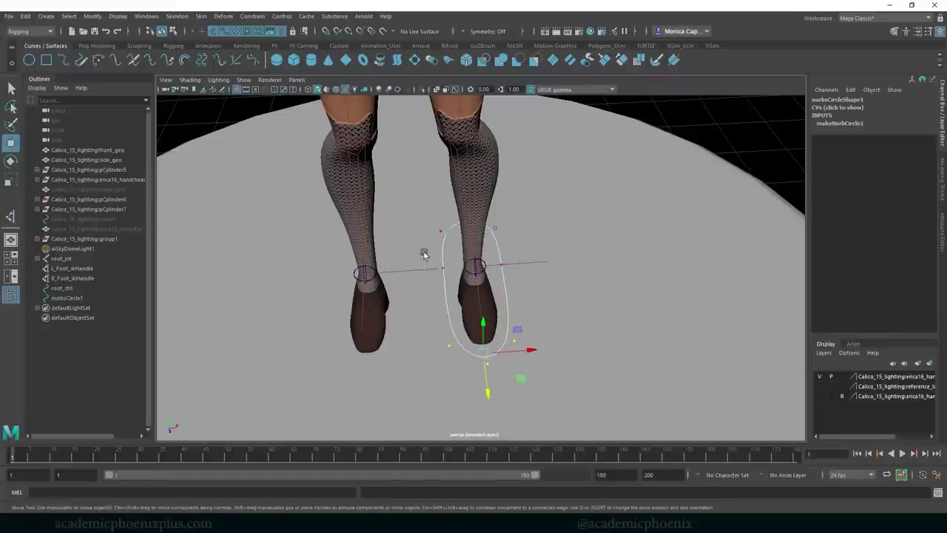
{"action": "left_click_drag", "start_coordinate": [424, 253], "coordinate": [496, 266]}
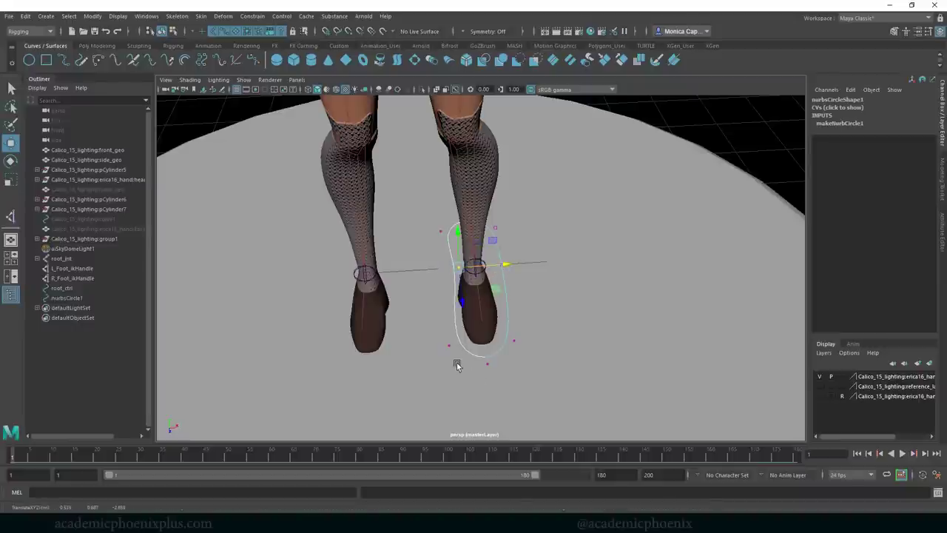
Step: Move the left foot curve's inner front control vertex outward and turn off joint picking in the selection masks
{"action": "left_click_drag", "start_coordinate": [456, 363], "coordinate": [437, 331]}
{"action": "left_click_drag", "start_coordinate": [494, 343], "coordinate": [479, 344]}
{"action": "left_click_drag", "start_coordinate": [418, 218], "coordinate": [454, 245]}
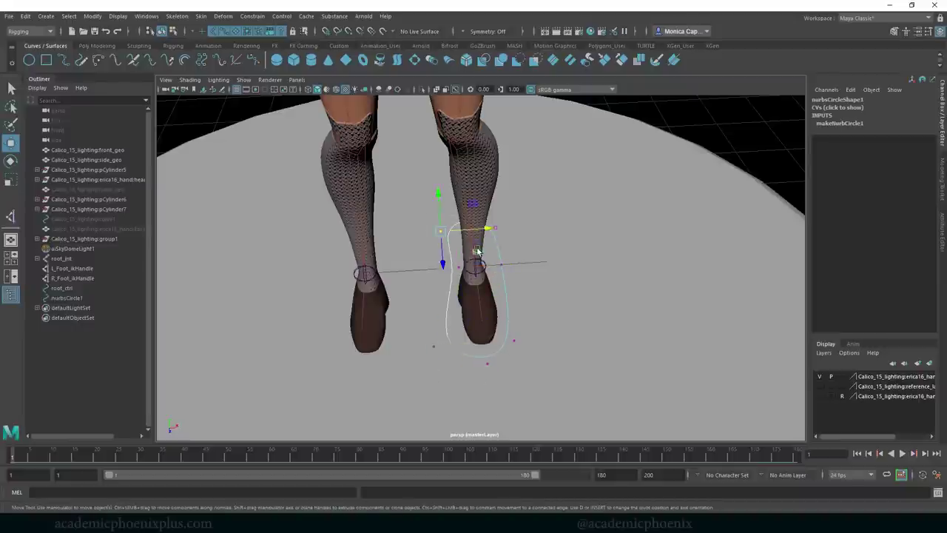
{"action": "left_click", "coordinate": [481, 268]}
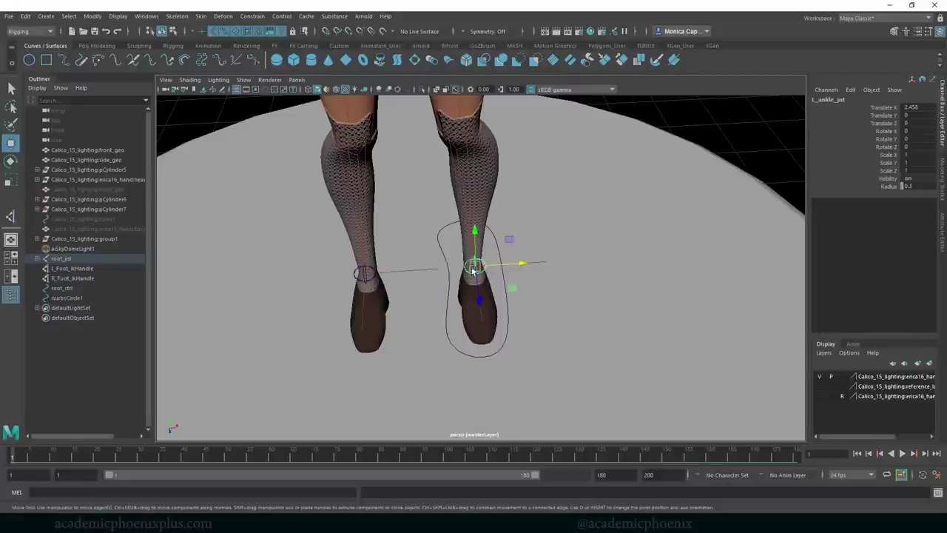
{"action": "key", "text": "ctrl+z"}
{"action": "left_click_drag", "start_coordinate": [573, 303], "coordinate": [535, 309], "text": "alt"}
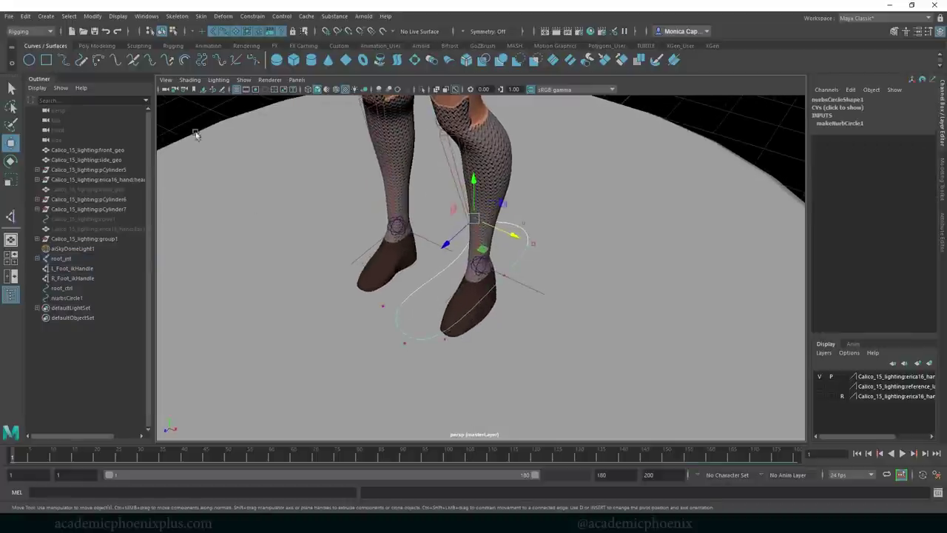
{"action": "left_click", "coordinate": [214, 34]}
Step: Pull the foot curve's front control vertices back closer to the shoe's toe
{"action": "left_click_drag", "start_coordinate": [497, 271], "coordinate": [580, 286], "text": "alt"}
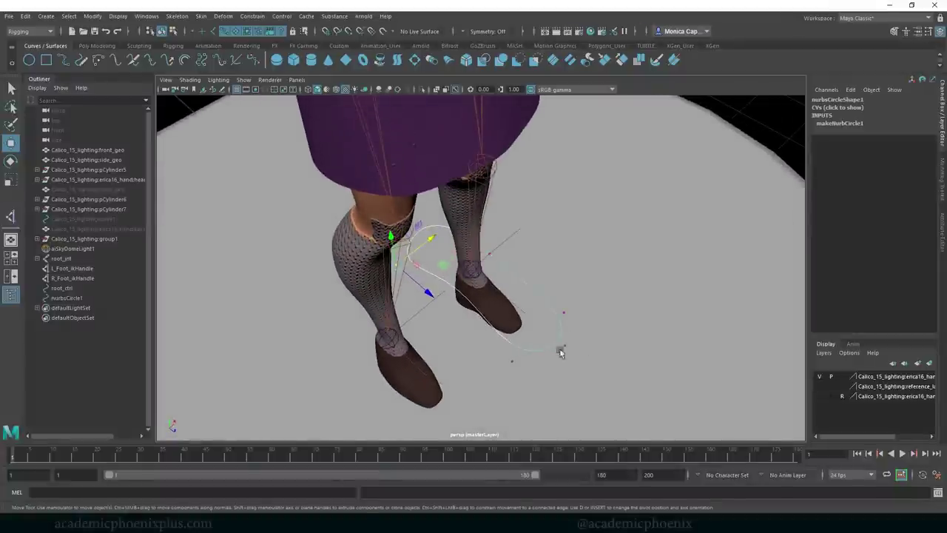
{"action": "left_click_drag", "start_coordinate": [613, 385], "coordinate": [486, 302]}
{"action": "left_click_drag", "start_coordinate": [578, 368], "coordinate": [557, 358]}
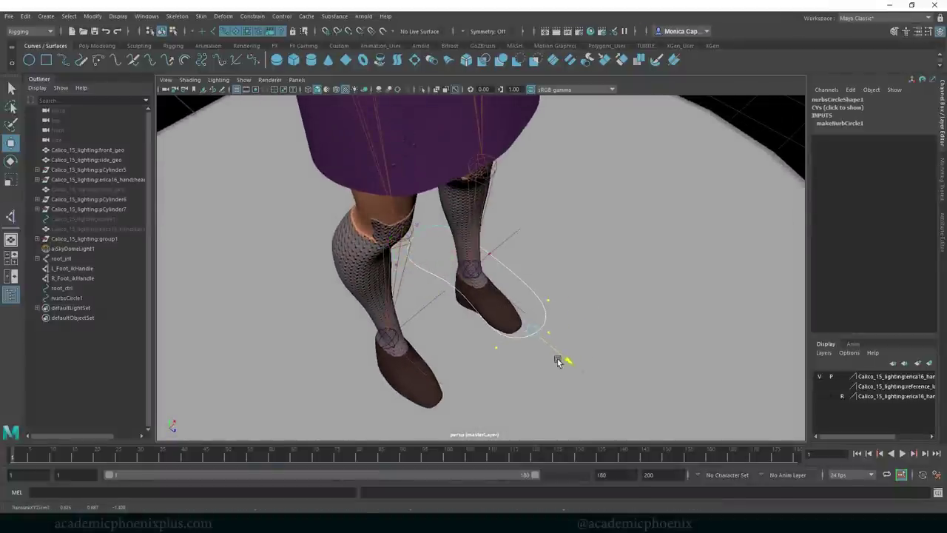
Step: Move the foot curve's rear control vertices forward, closer to the heel
{"action": "left_click_drag", "start_coordinate": [587, 325], "coordinate": [522, 353], "text": "alt"}
{"action": "left_click", "coordinate": [620, 327]}
{"action": "left_click_drag", "start_coordinate": [619, 327], "coordinate": [538, 212], "text": "alt"}
{"action": "key", "text": "ctrl+z"}
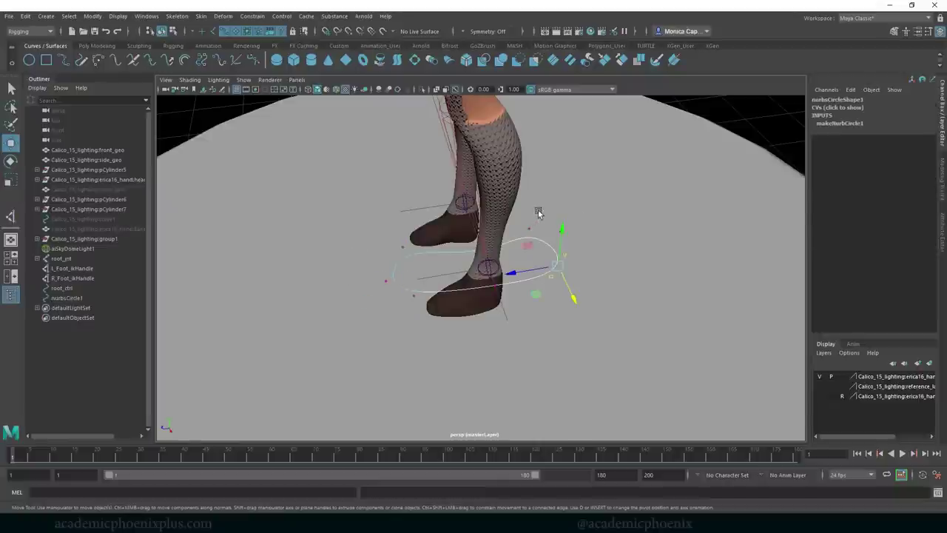
{"action": "left_click_drag", "start_coordinate": [510, 273], "coordinate": [463, 270]}
{"action": "left_click_drag", "start_coordinate": [547, 305], "coordinate": [499, 319], "text": "alt"}
{"action": "left_click_drag", "start_coordinate": [495, 281], "coordinate": [610, 267]}
Step: Return the foot curve to object mode and check its pivot at the left ankle
{"action": "right_click", "coordinate": [499, 284]}
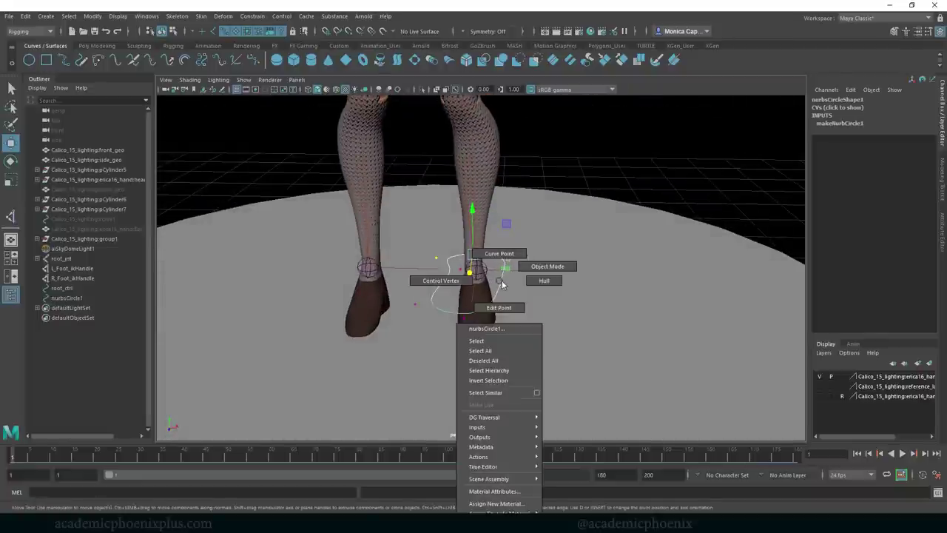
{"action": "right_click_drag", "start_coordinate": [500, 280], "coordinate": [505, 284]}
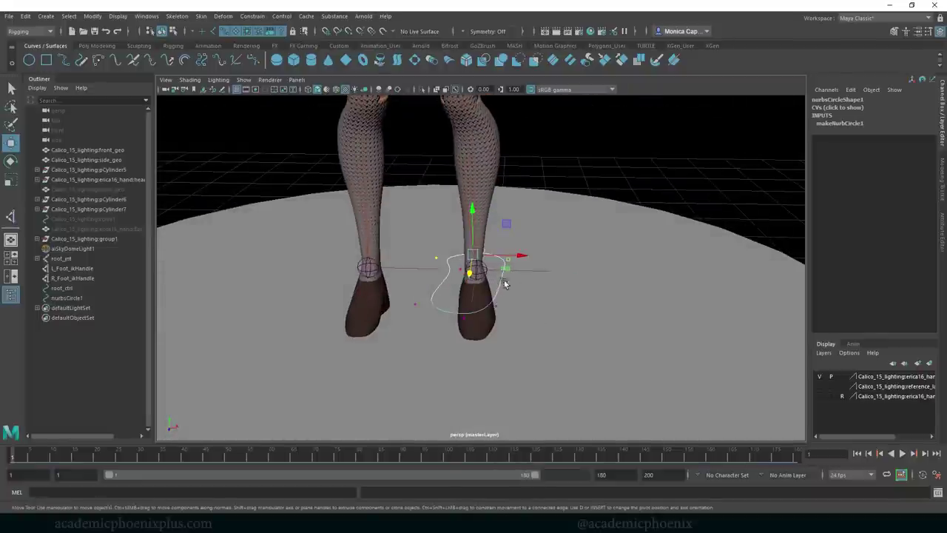
{"action": "left_click_drag", "start_coordinate": [533, 290], "coordinate": [503, 280], "text": "alt"}
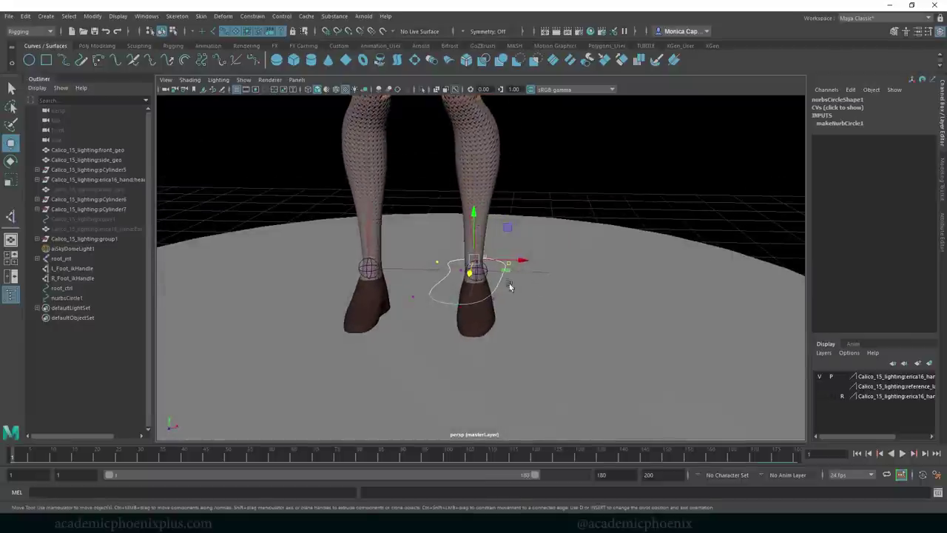
{"action": "right_click_drag", "start_coordinate": [503, 278], "coordinate": [536, 268]}
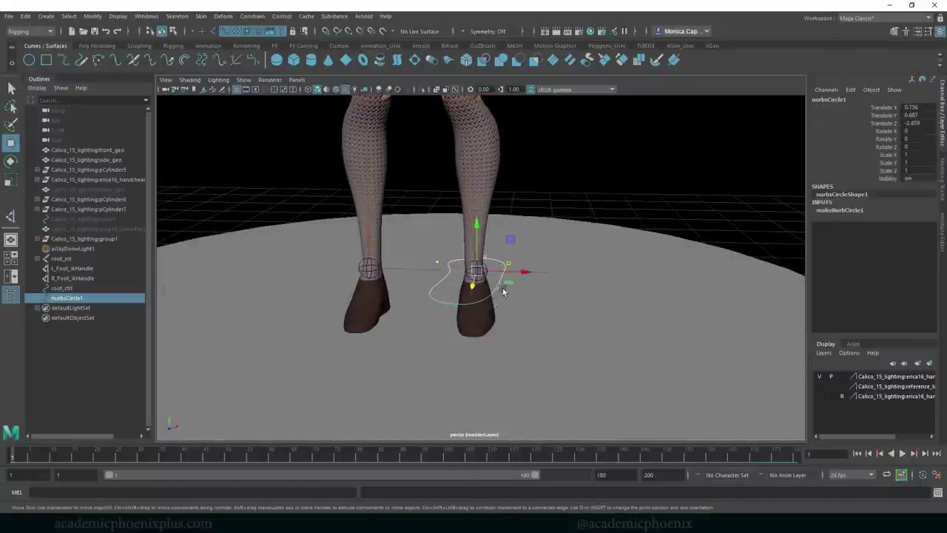
{"action": "left_click", "coordinate": [537, 271]}
{"action": "left_click_drag", "start_coordinate": [509, 311], "coordinate": [489, 289], "text": "alt"}
{"action": "left_click", "coordinate": [520, 274]}
Step: Lower all of the foot curve's control vertices to the floor around the shoe, keeping its pivot at the ankle
{"action": "right_click_drag", "start_coordinate": [488, 290], "coordinate": [433, 281]}
{"action": "left_click_drag", "start_coordinate": [571, 348], "coordinate": [466, 274]}
{"action": "key", "text": "ctrl+z"}
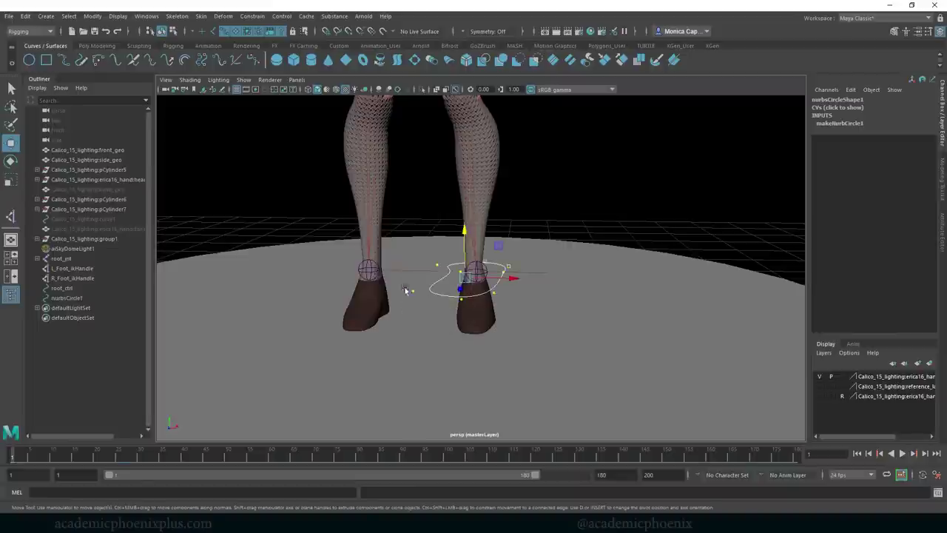
{"action": "left_click_drag", "start_coordinate": [470, 232], "coordinate": [458, 275]}
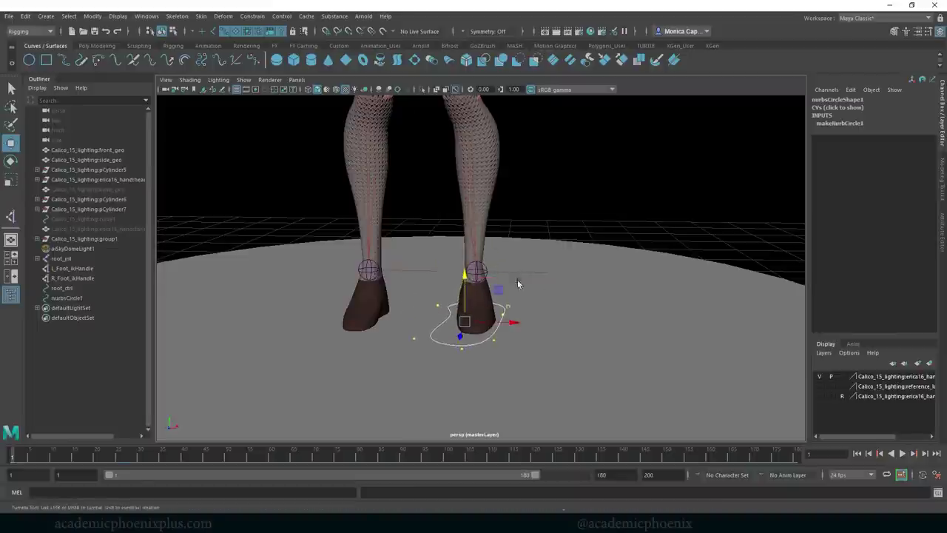
{"action": "left_click_drag", "start_coordinate": [516, 281], "coordinate": [505, 334], "text": "alt"}
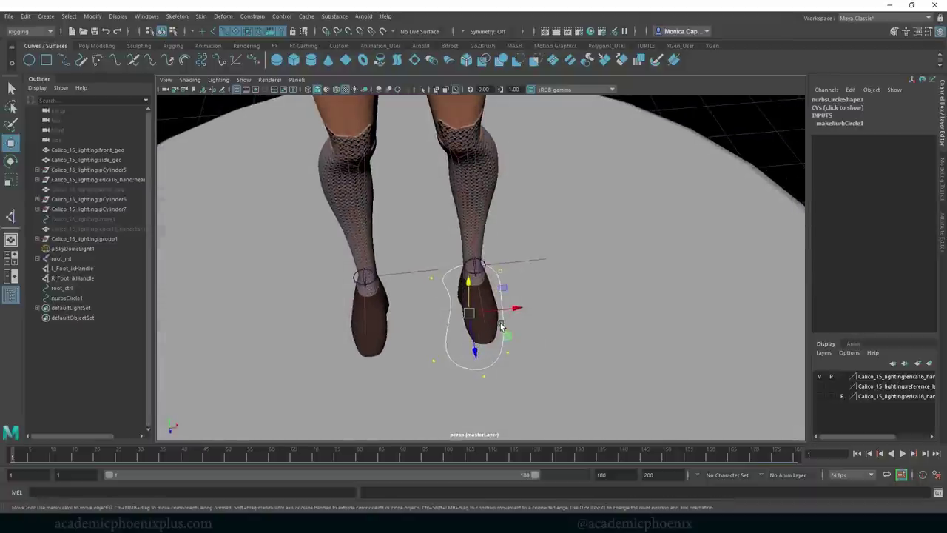
{"action": "right_click_drag", "start_coordinate": [500, 326], "coordinate": [545, 267]}
{"action": "left_click_drag", "start_coordinate": [567, 299], "coordinate": [485, 272], "text": "alt"}
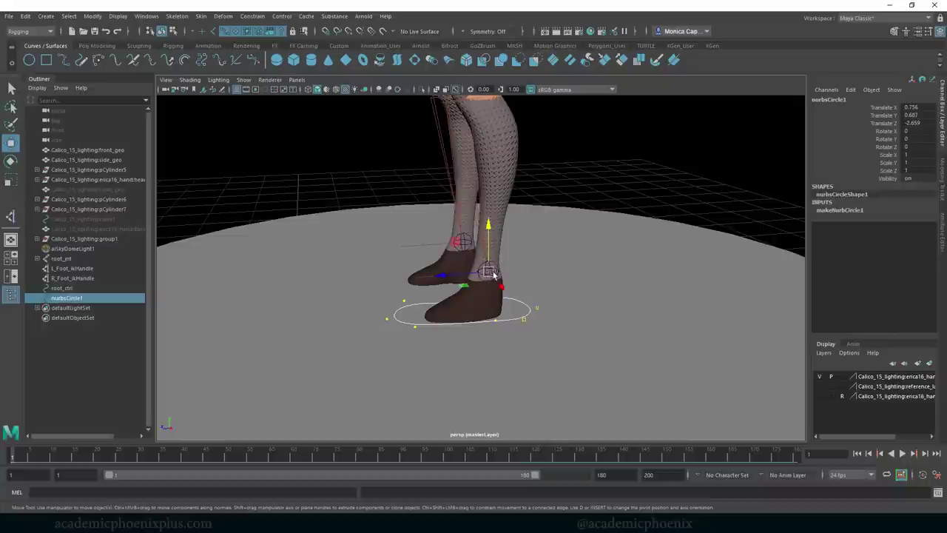
{"action": "key", "text": "F8"}
{"action": "left_click_drag", "start_coordinate": [542, 288], "coordinate": [516, 342], "text": "alt"}
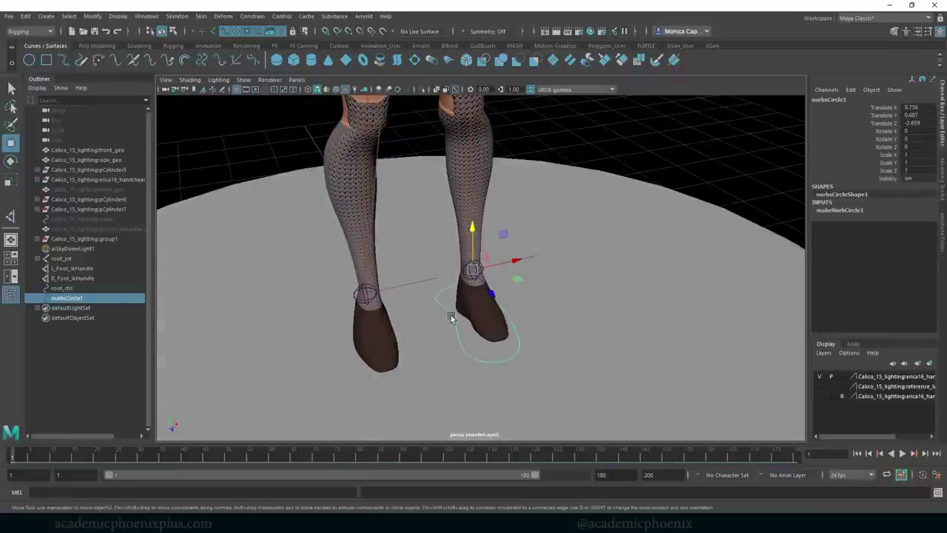
Step: Move the foot curve's outer side control vertices slightly away from the shoe and return to object mode
{"action": "right_click_drag", "start_coordinate": [451, 315], "coordinate": [411, 278]}
{"action": "left_click_drag", "start_coordinate": [411, 278], "coordinate": [497, 297], "text": "alt"}
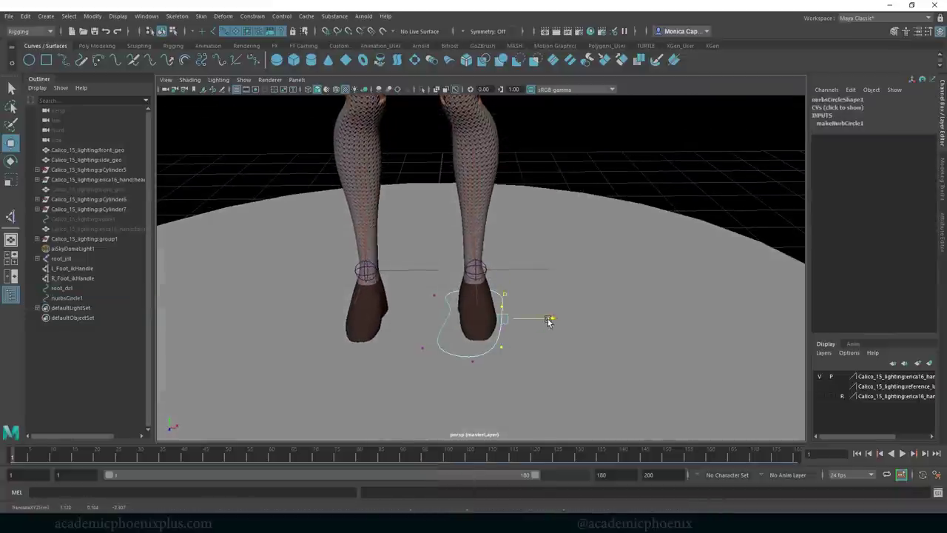
{"action": "right_click_drag", "start_coordinate": [499, 251], "coordinate": [547, 236]}
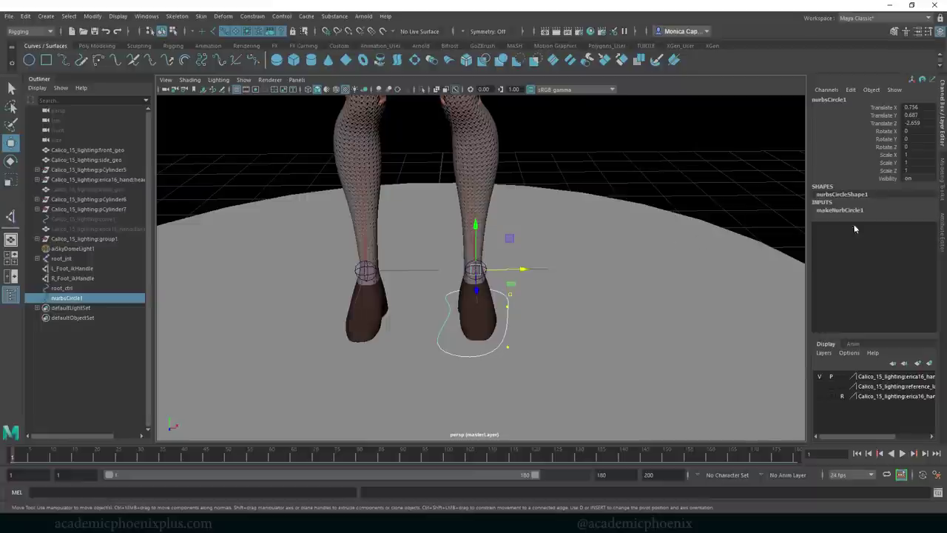
Step: Delete the left foot curve's construction history and freeze its transformations
{"action": "left_click", "coordinate": [94, 48]}
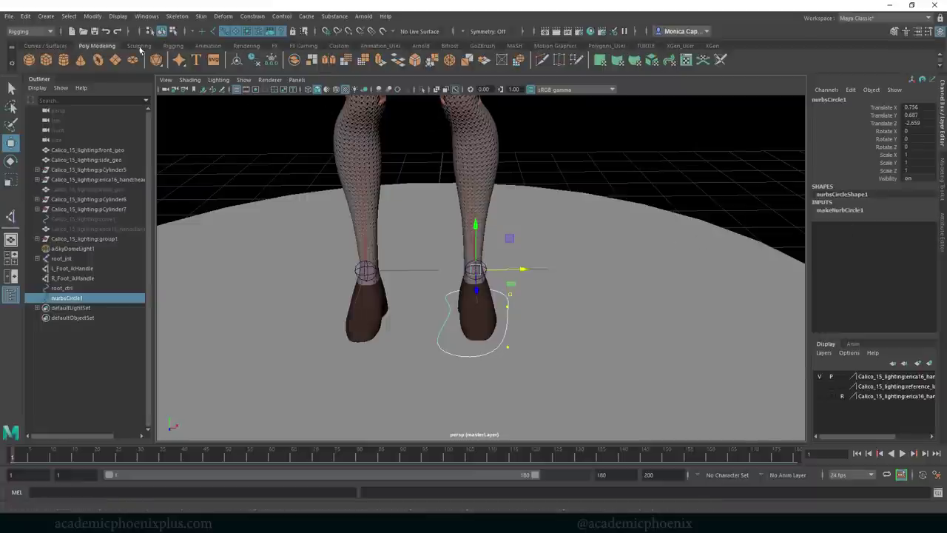
{"action": "left_click", "coordinate": [254, 58]}
{"action": "left_click", "coordinate": [274, 62]}
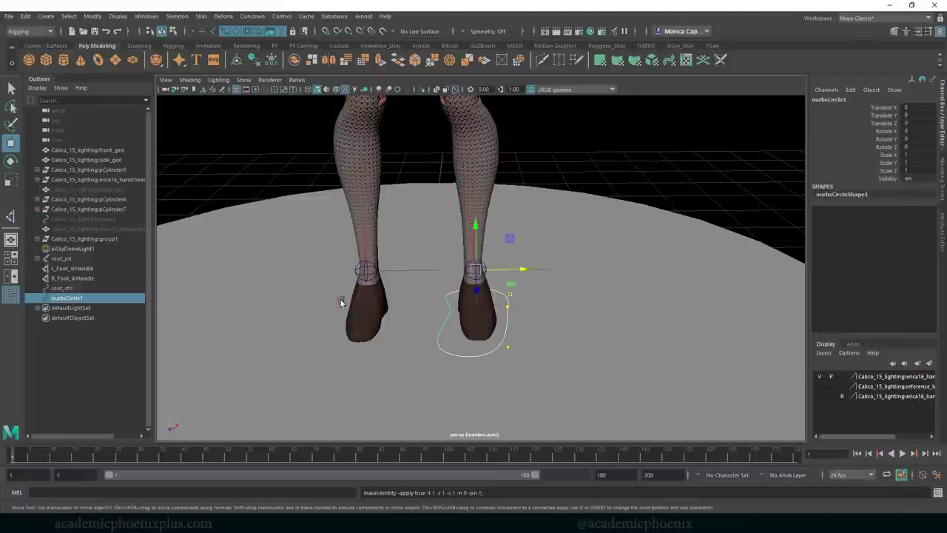
Step: Rename the left foot curve as L_foot_ctrl
{"action": "double_click", "coordinate": [830, 99]}
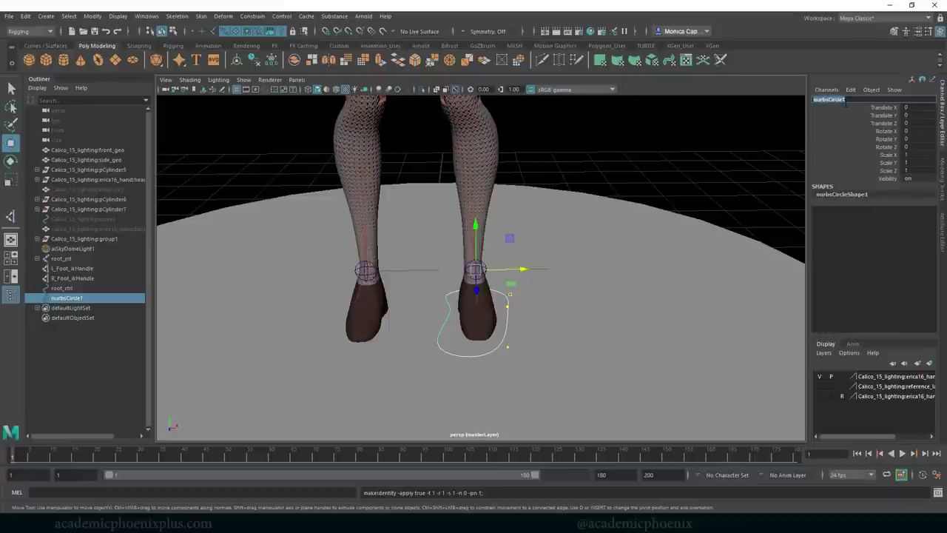
{"action": "type", "text": "L_foot_ctrl"}
{"action": "key", "text": "Return"}
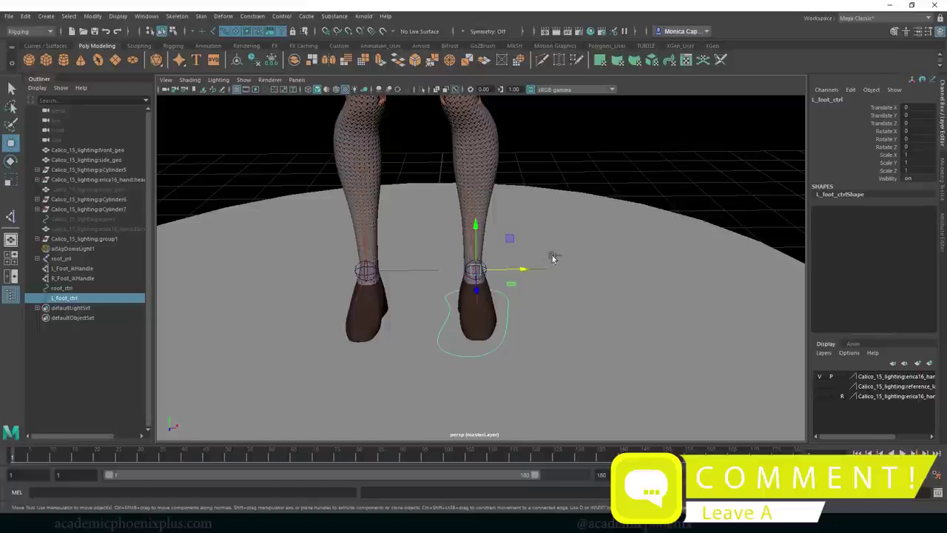
Step: Duplicate L_foot_ctrl, shift the copy toward the right foot and mirror it with a Scale X of -1
{"action": "key", "text": "ctrl+d"}
{"action": "left_click_drag", "start_coordinate": [526, 270], "coordinate": [496, 269]}
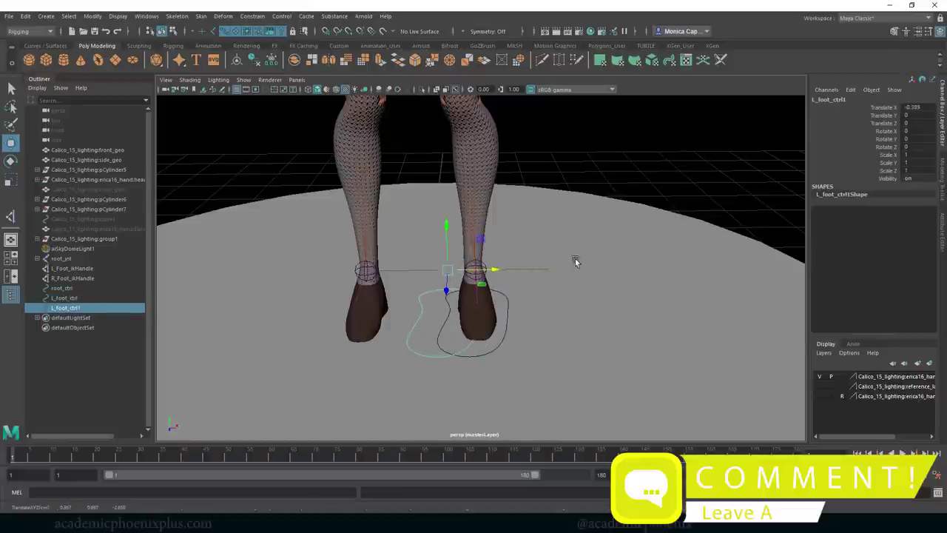
{"action": "left_click", "coordinate": [914, 155]}
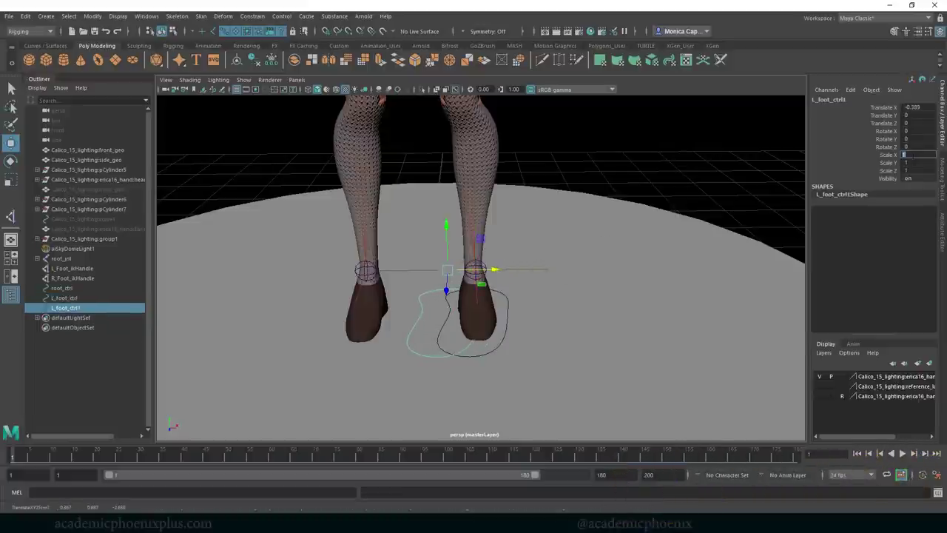
{"action": "type", "text": "-1"}
{"action": "key", "text": "Return"}
Step: Snap the mirrored foot curve's pivot onto the right ankle and freeze its transformations
{"action": "middle_click_drag", "start_coordinate": [366, 275], "coordinate": [372, 274]}
{"action": "key", "text": "v"}
{"action": "left_click_drag", "start_coordinate": [422, 276], "coordinate": [388, 299], "text": "alt"}
{"action": "key", "text": "v"}
{"action": "middle_click_drag", "start_coordinate": [385, 245], "coordinate": [382, 245]}
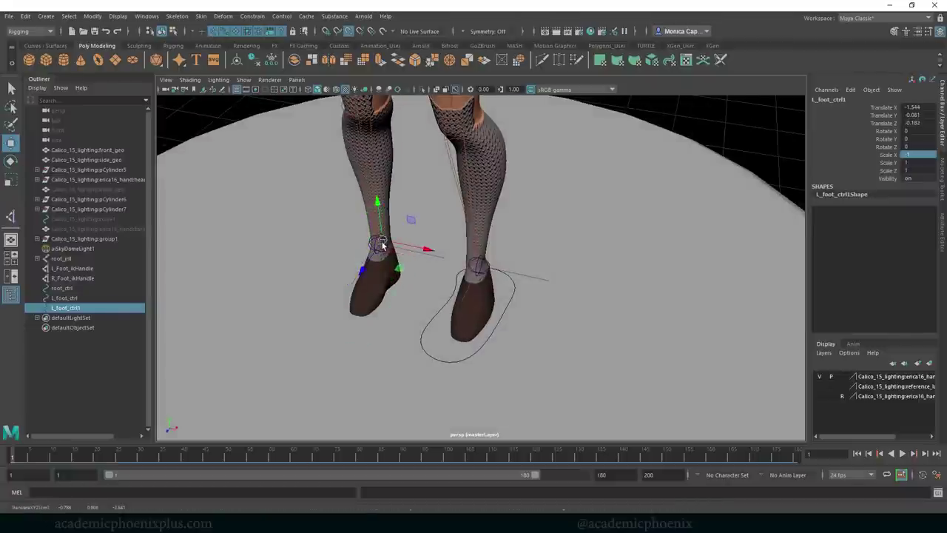
{"action": "left_click_drag", "start_coordinate": [380, 247], "coordinate": [595, 265]}
{"action": "key", "text": "v"}
{"action": "left_click_drag", "start_coordinate": [592, 264], "coordinate": [479, 257]}
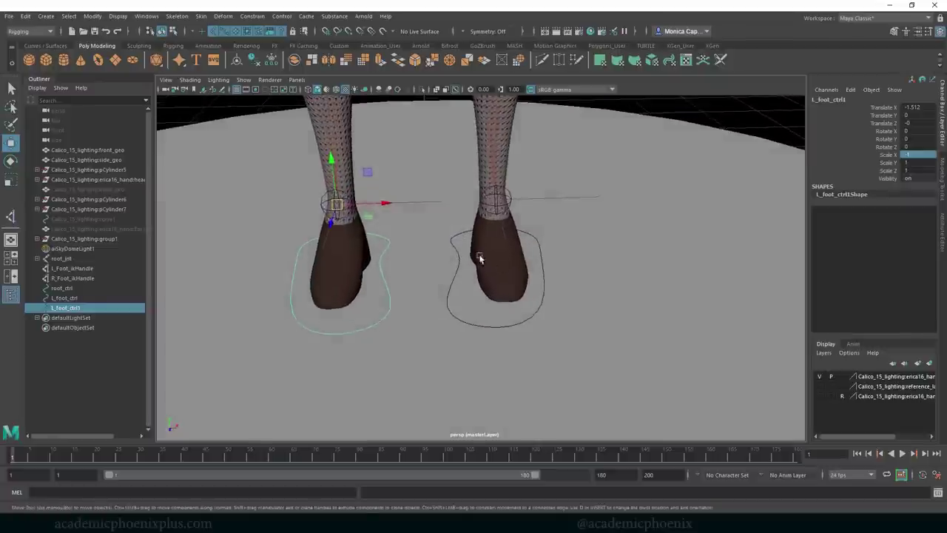
{"action": "right_click_drag", "start_coordinate": [479, 257], "coordinate": [341, 248], "text": "alt"}
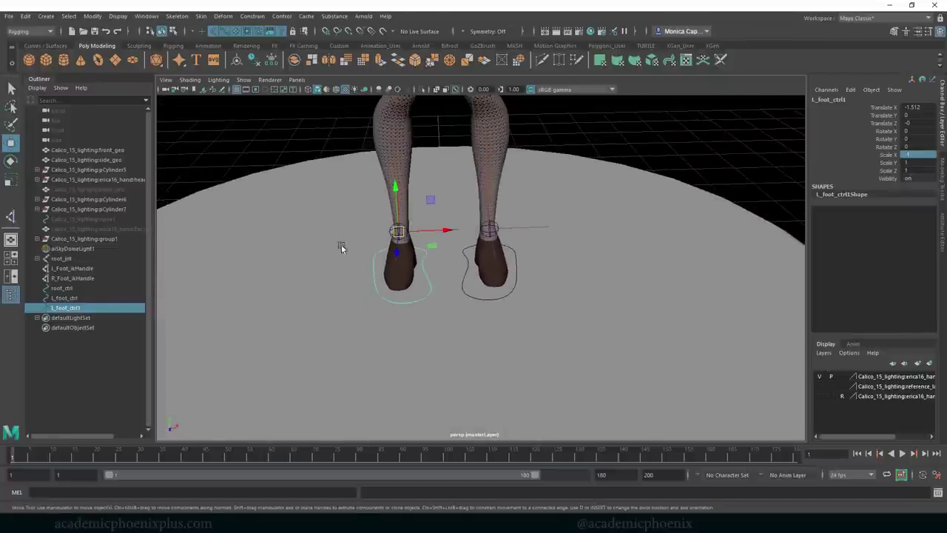
{"action": "left_click", "coordinate": [270, 60]}
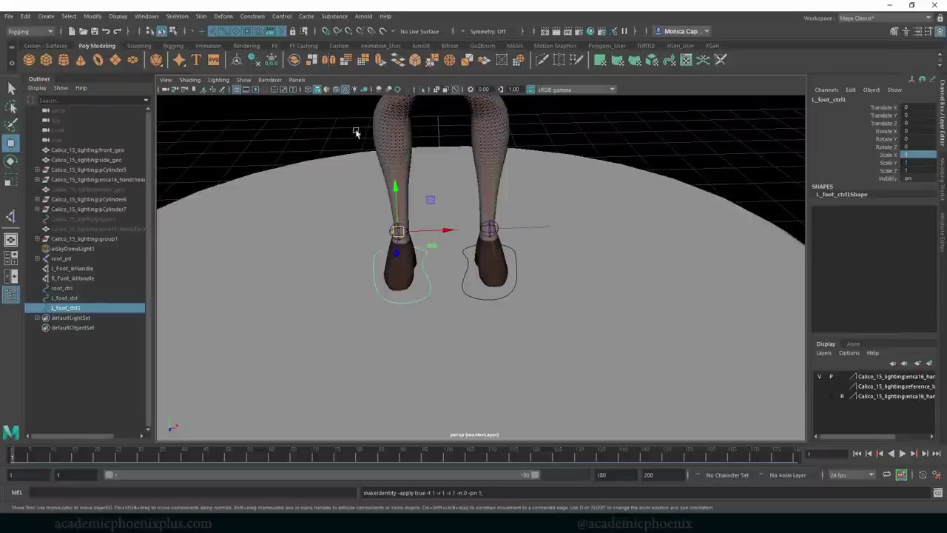
{"action": "left_click", "coordinate": [716, 144]}
{"action": "left_click_drag", "start_coordinate": [606, 194], "coordinate": [545, 182], "text": "alt"}
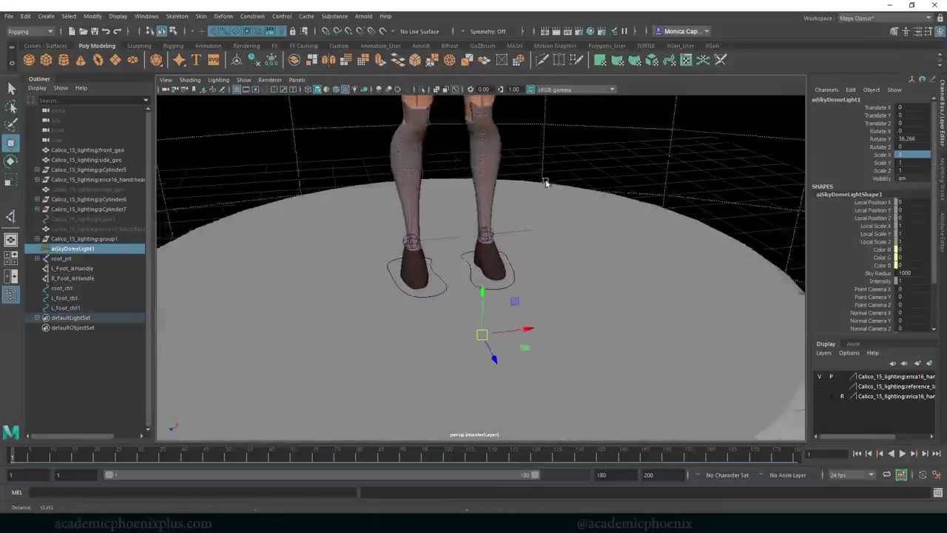
{"action": "right_click_drag", "start_coordinate": [545, 182], "coordinate": [510, 188], "text": "alt"}
{"action": "middle_click_drag", "start_coordinate": [510, 188], "coordinate": [487, 190], "text": "alt"}
{"action": "right_click_drag", "start_coordinate": [600, 207], "coordinate": [661, 228], "text": "alt"}
{"action": "left_click_drag", "start_coordinate": [662, 228], "coordinate": [528, 191], "text": "alt"}
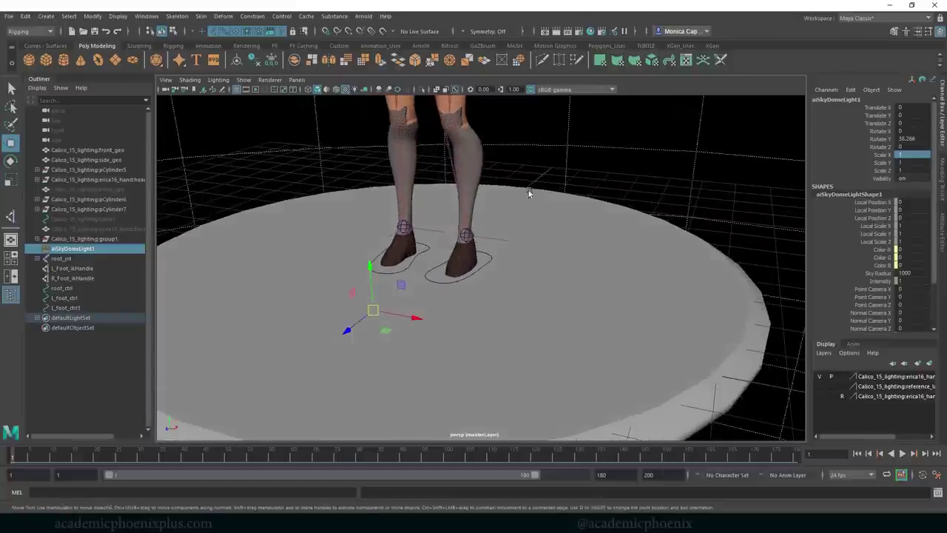
{"action": "middle_click_drag", "start_coordinate": [500, 190], "coordinate": [543, 265], "text": "alt"}
{"action": "left_click_drag", "start_coordinate": [542, 263], "coordinate": [540, 308], "text": "alt"}
Step: Enable handle picking in the selection masks, test-lift L_Foot_ikHandle and undo the move
{"action": "left_click", "coordinate": [540, 311]}
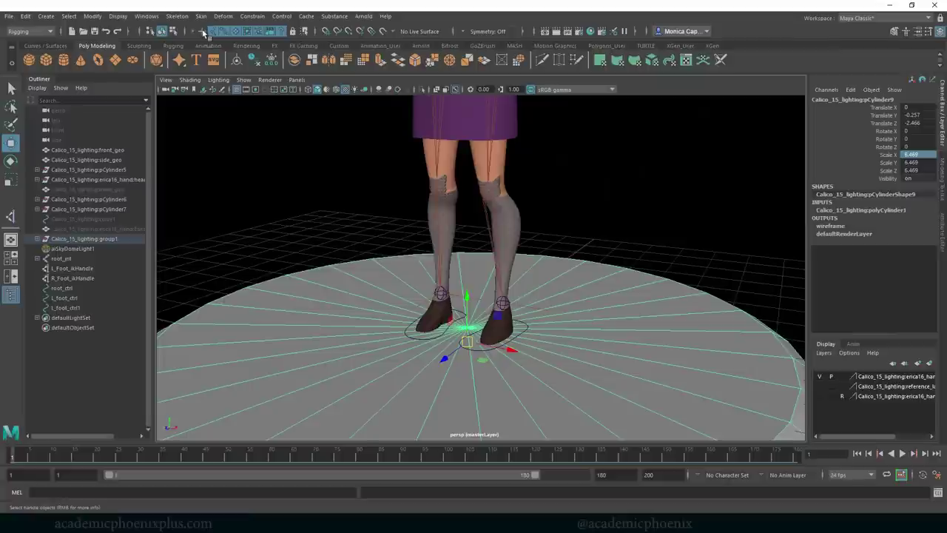
{"action": "left_click", "coordinate": [531, 306]}
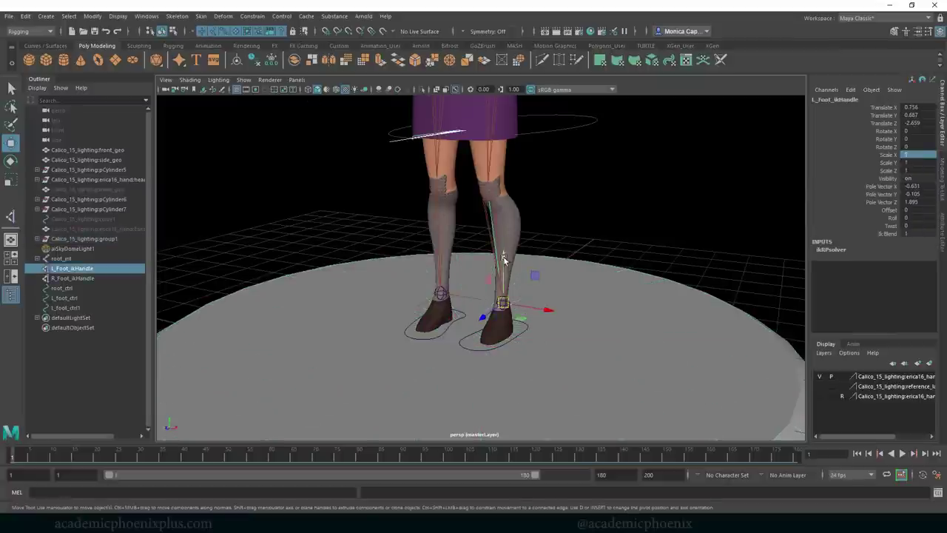
{"action": "left_click_drag", "start_coordinate": [506, 266], "coordinate": [506, 219]}
{"action": "key", "text": "ctrl+z"}
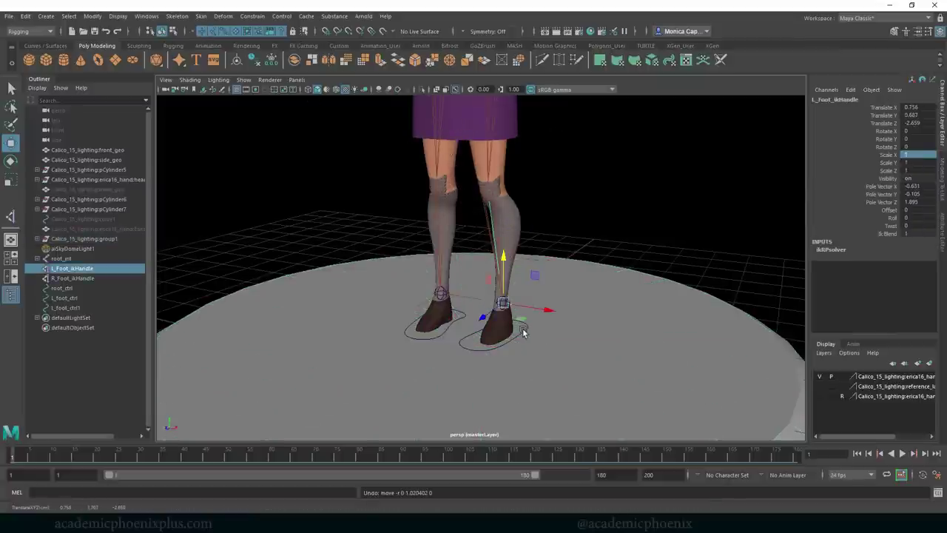
Step: Select L_Foot_ikHandle together with L_foot_ctrl
{"action": "left_click", "coordinate": [527, 324]}
{"action": "left_click", "coordinate": [526, 311]}
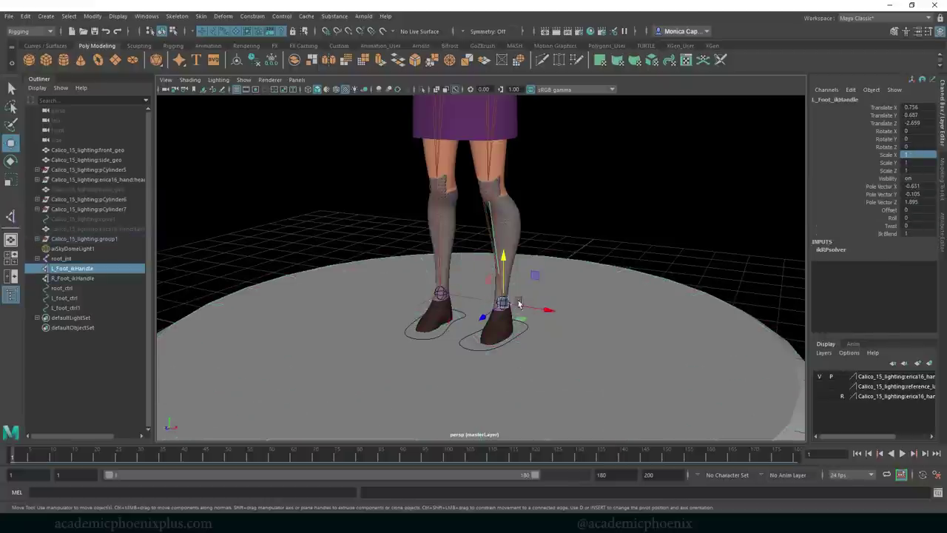
{"action": "left_click", "coordinate": [523, 338], "text": "shift"}
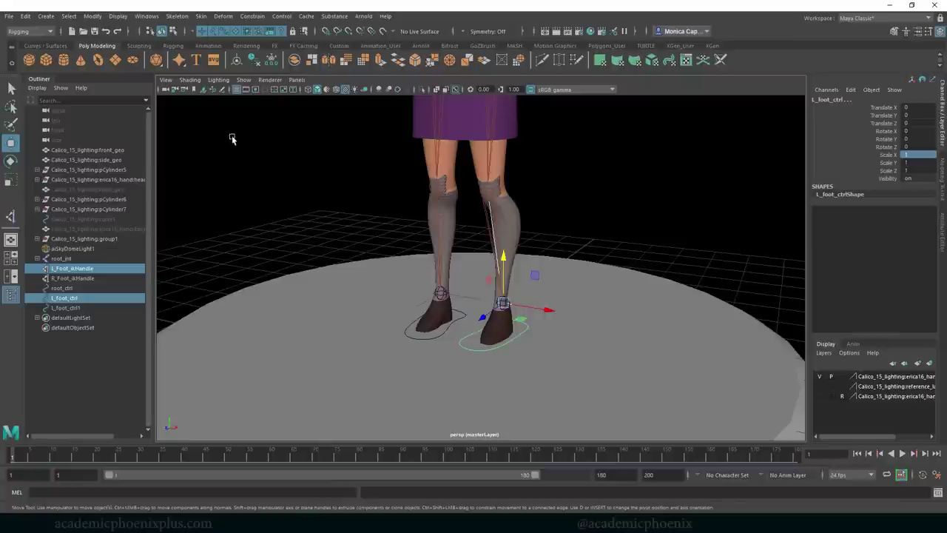
Step: Rename the mirrored foot curve L_foot_ctrl1 as R_foot_ctrl
{"action": "left_click", "coordinate": [88, 307]}
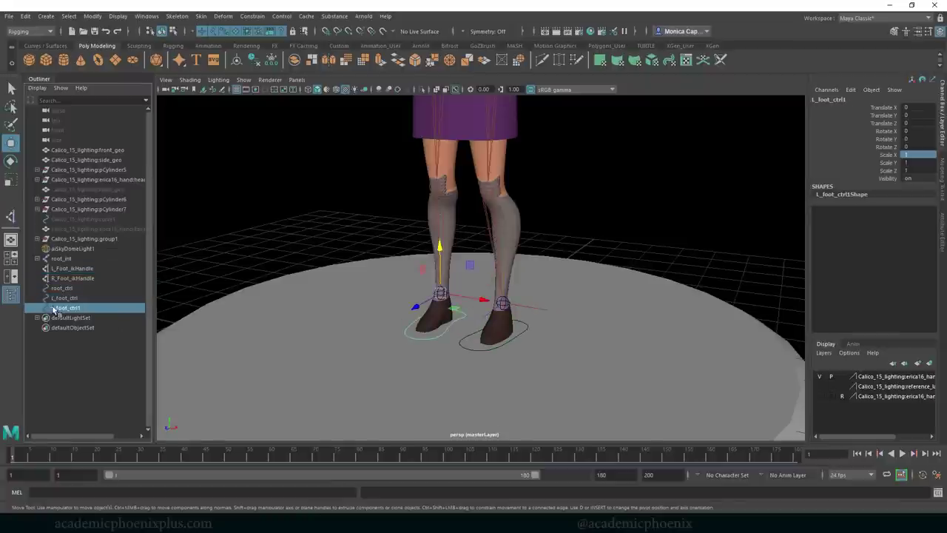
{"action": "double_click", "coordinate": [66, 307]}
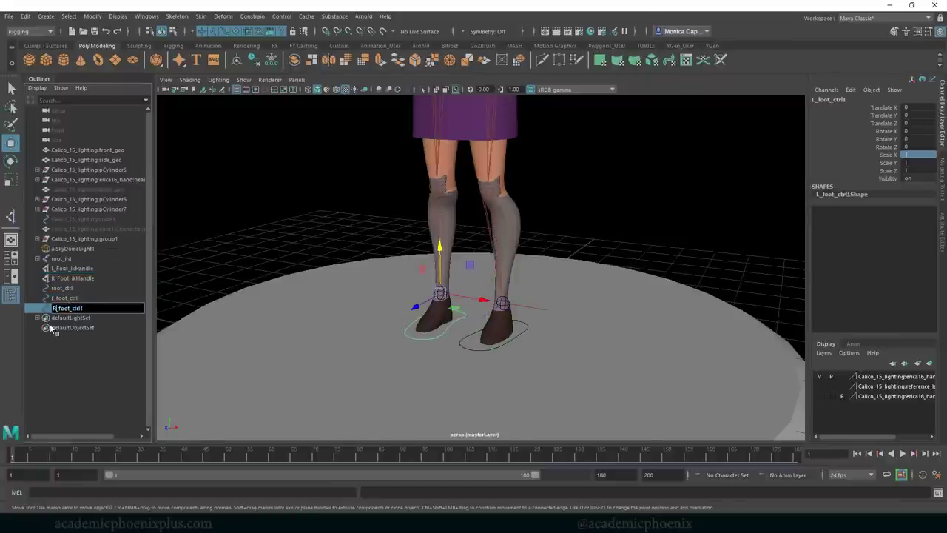
{"action": "type", "text": "R"}
{"action": "key", "text": "End"}
{"action": "key", "text": "BackSpace"}
{"action": "key", "text": "Return"}
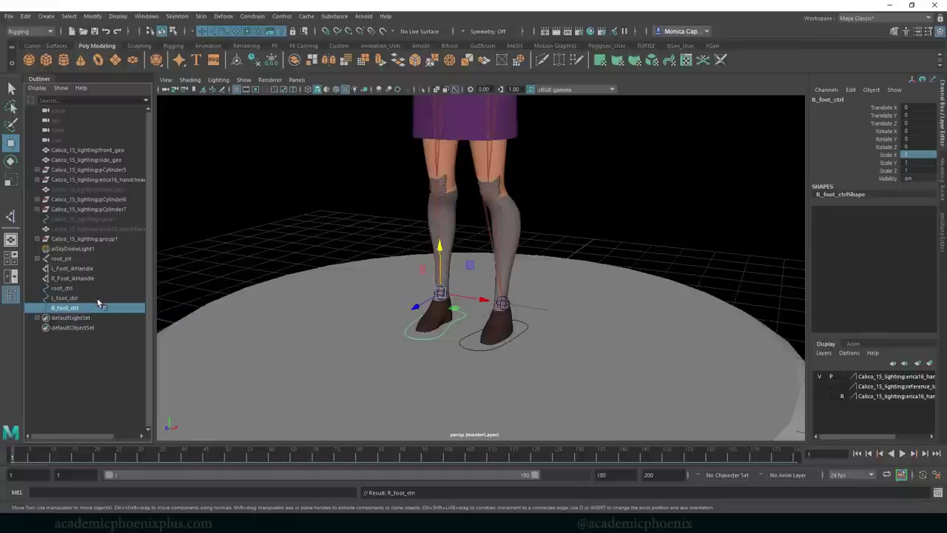
Step: Parent-constrain L_Foot_ikHandle to L_foot_ctrl with Maintain offset on and all translate and rotate axes constrained
{"action": "left_click", "coordinate": [82, 280]}
{"action": "left_click", "coordinate": [79, 270]}
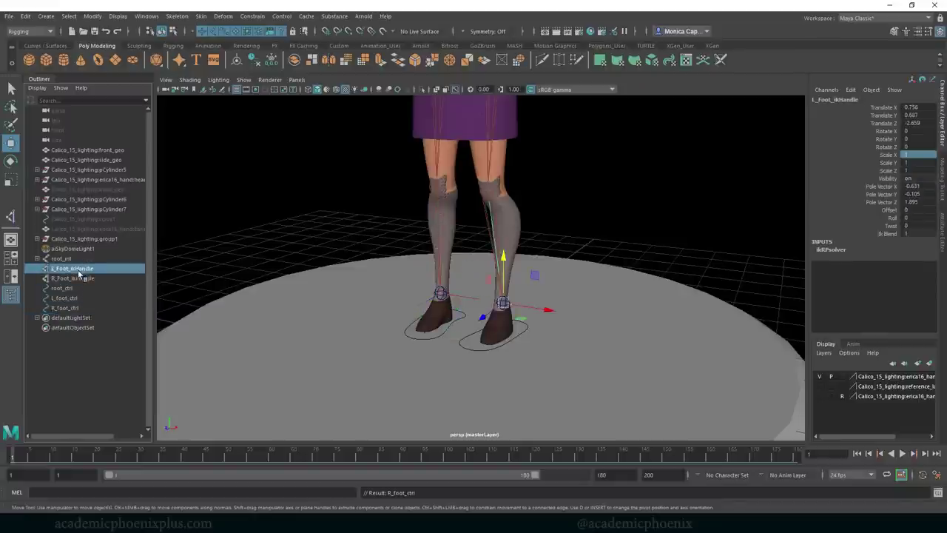
{"action": "left_click", "coordinate": [71, 298]}
{"action": "left_click", "coordinate": [82, 270], "text": "ctrl"}
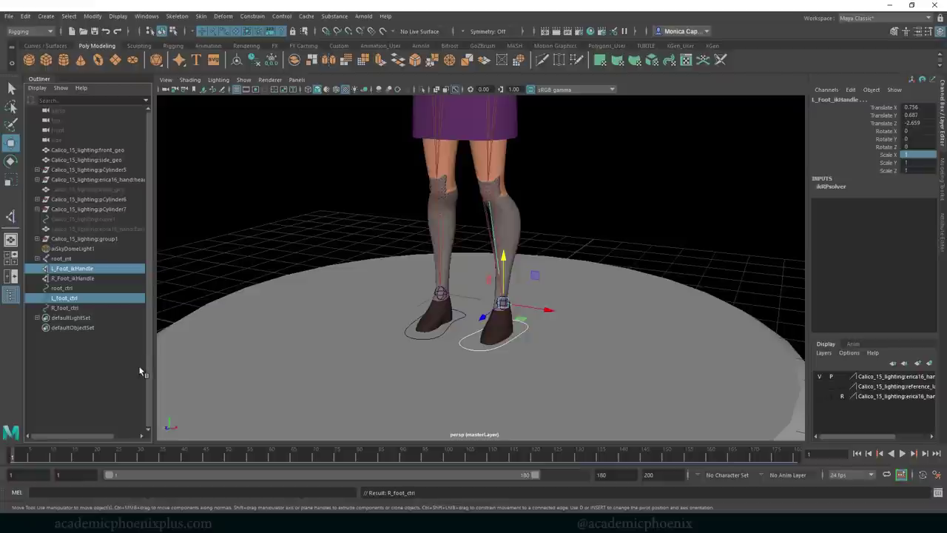
{"action": "left_click", "coordinate": [253, 16]}
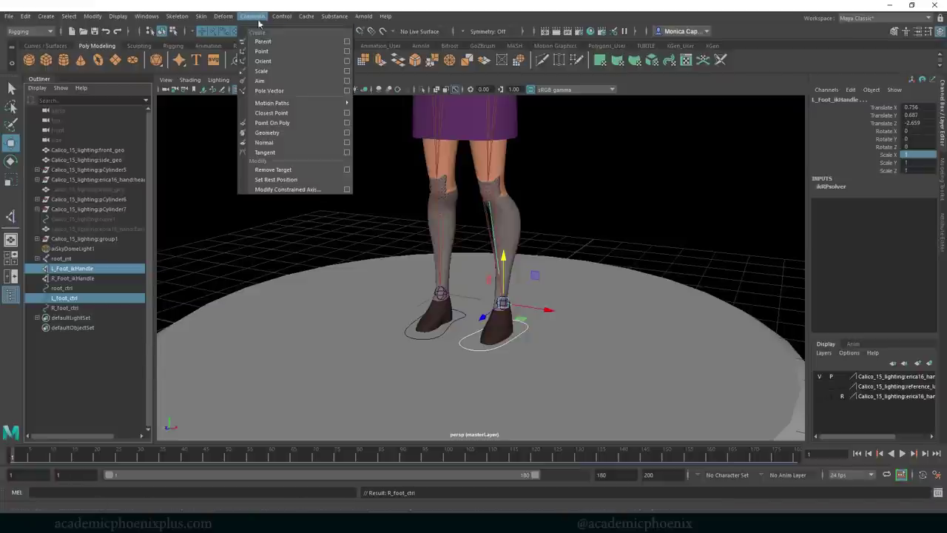
{"action": "left_click", "coordinate": [345, 42]}
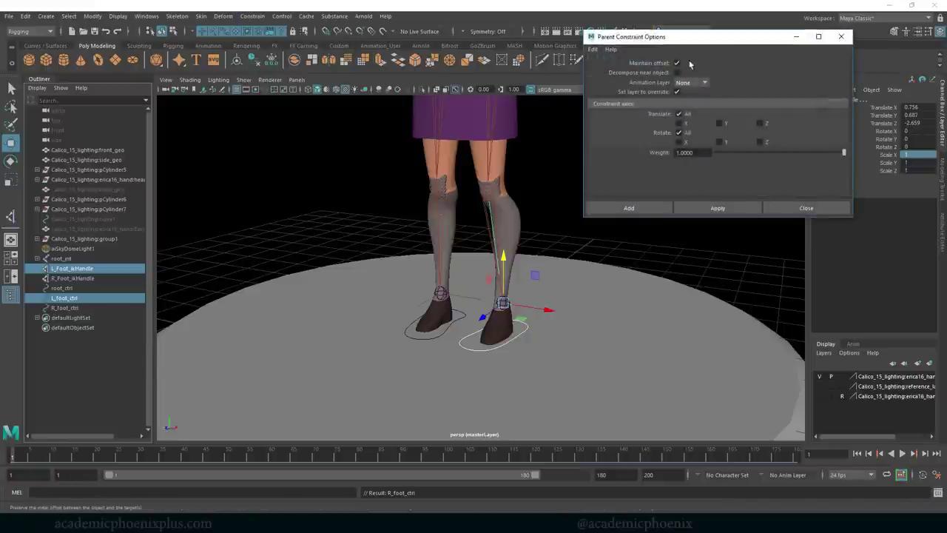
{"action": "left_click", "coordinate": [614, 210]}
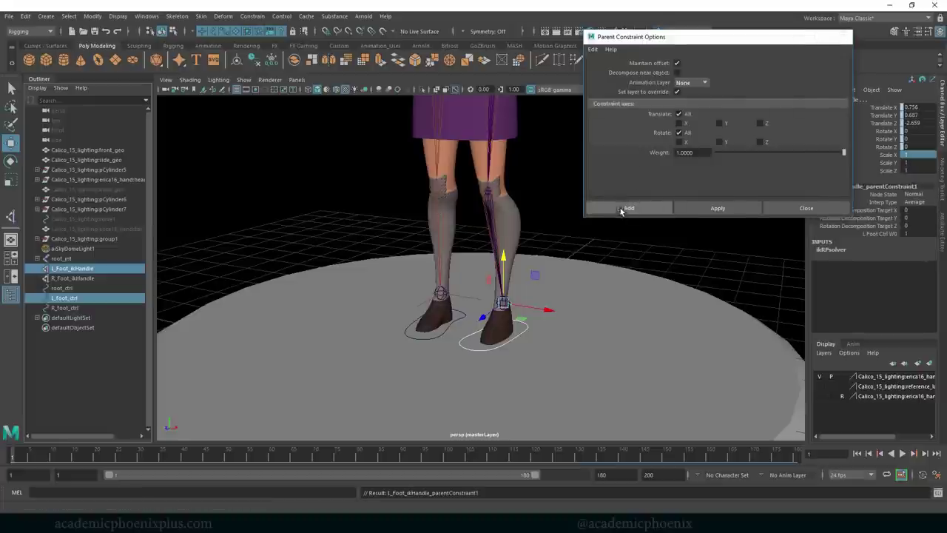
Step: Test L_foot_ctrl by moving it upward and sideways, and undo the moves
{"action": "left_click", "coordinate": [474, 353]}
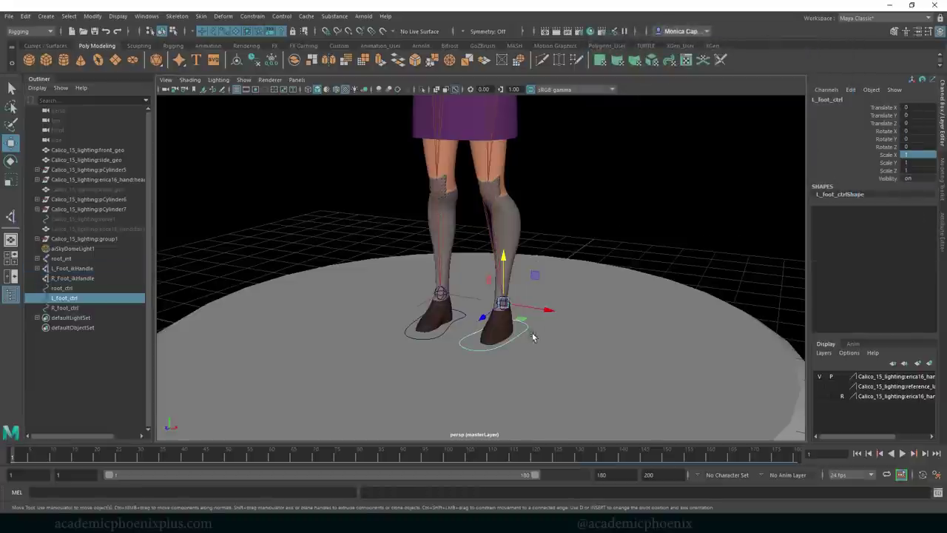
{"action": "mouse_move", "coordinate": [506, 269]}
{"action": "left_mouse_down"}
{"action": "mouse_move", "coordinate": [507, 233]}
{"action": "mouse_move", "coordinate": [510, 259]}
{"action": "left_mouse_up"}
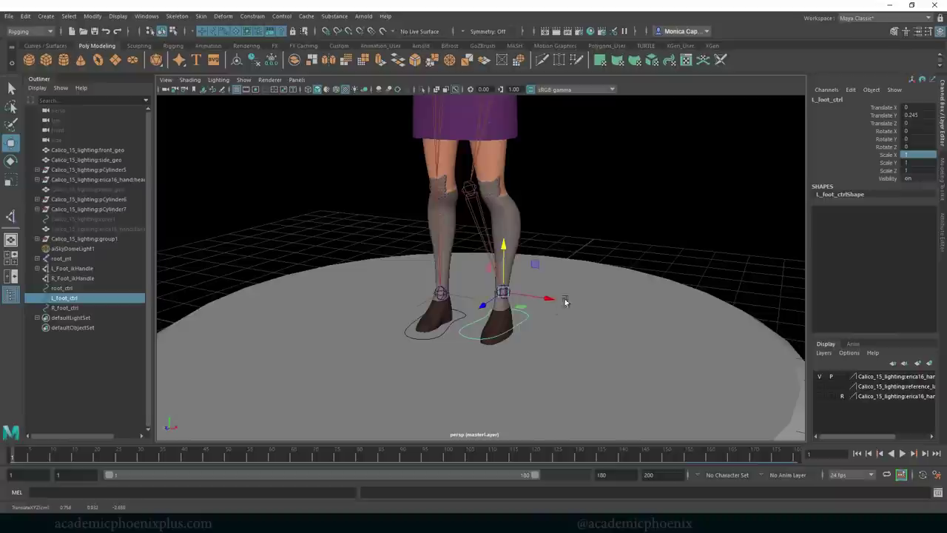
{"action": "left_click_drag", "start_coordinate": [550, 300], "coordinate": [626, 307]}
{"action": "key", "text": "ctrl+z"}
{"action": "key", "text": "ctrl+z"}
{"action": "key", "text": "ctrl+z"}
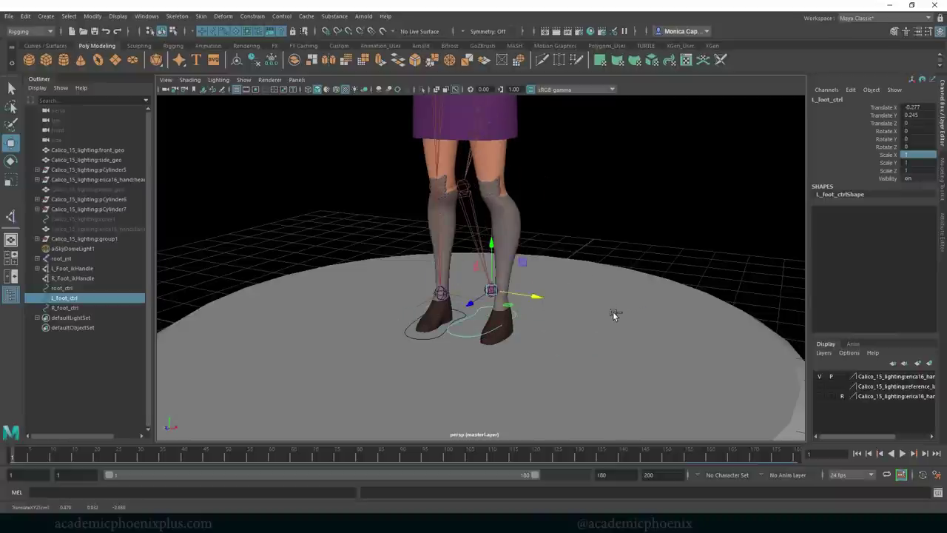
{"action": "key", "text": "ctrl+z"}
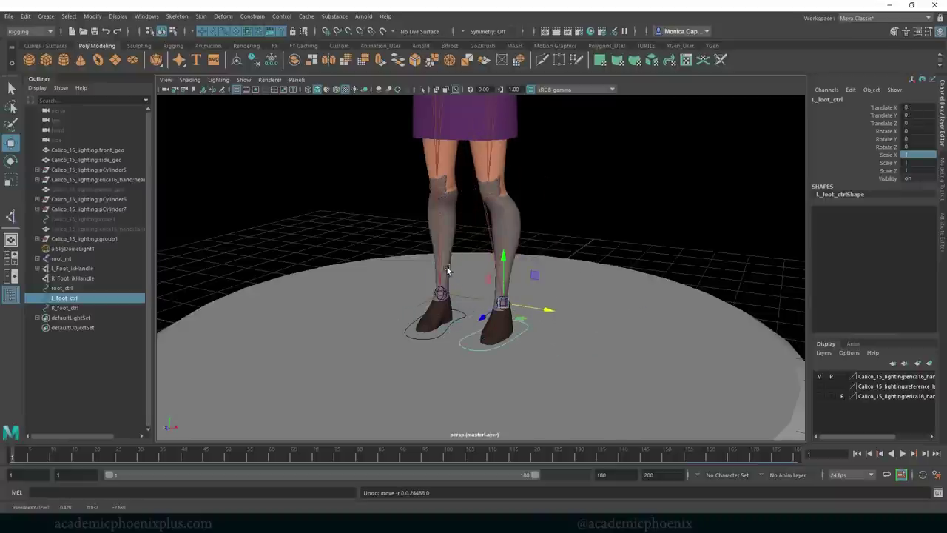
Step: Parent-constrain R_Foot_ikHandle to R_foot_ctrl by repeating the same constraint
{"action": "left_click_drag", "start_coordinate": [377, 309], "coordinate": [420, 316], "text": "alt"}
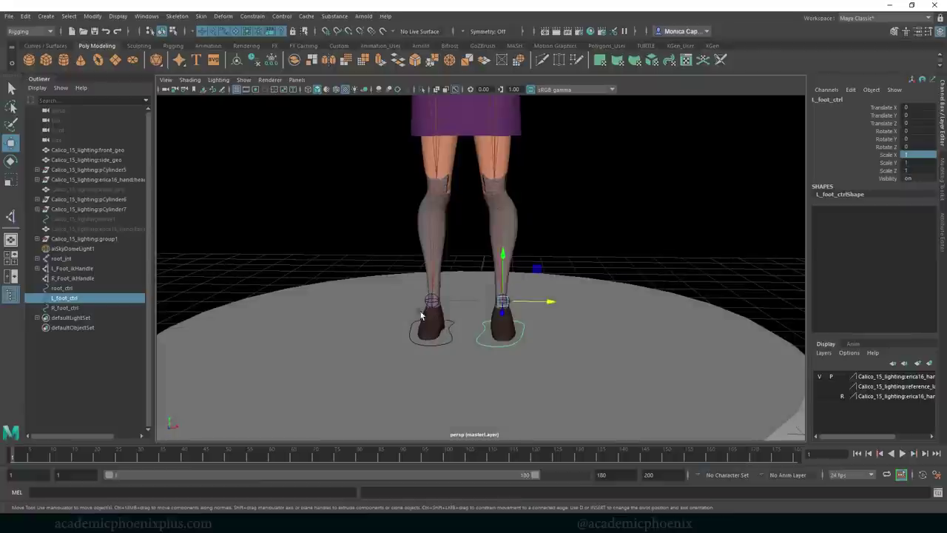
{"action": "left_click", "coordinate": [451, 339]}
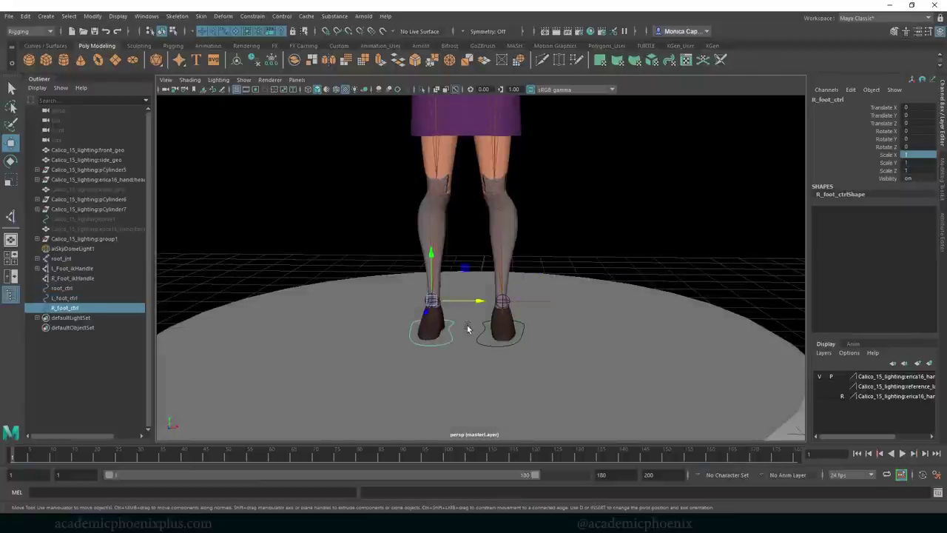
{"action": "key", "text": "q"}
{"action": "left_click", "coordinate": [460, 298], "text": "shift"}
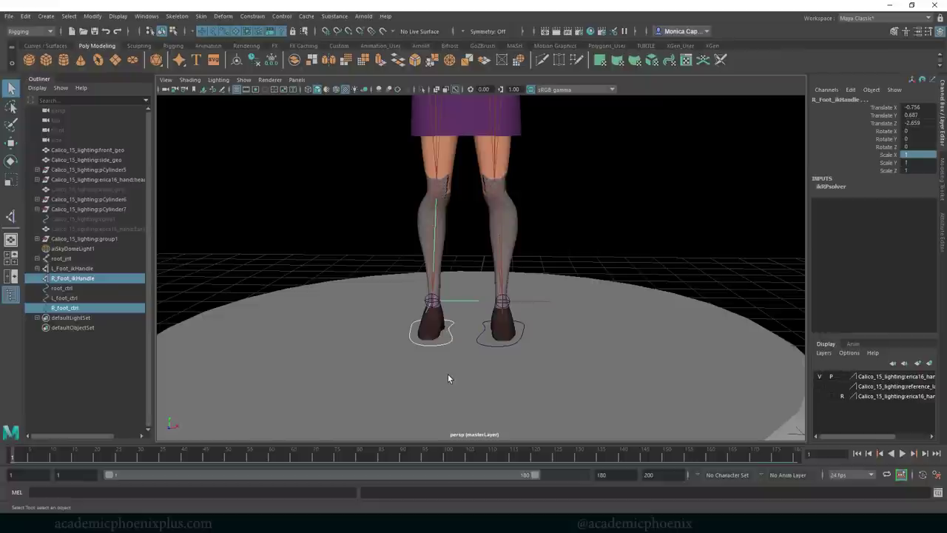
{"action": "key", "text": "g"}
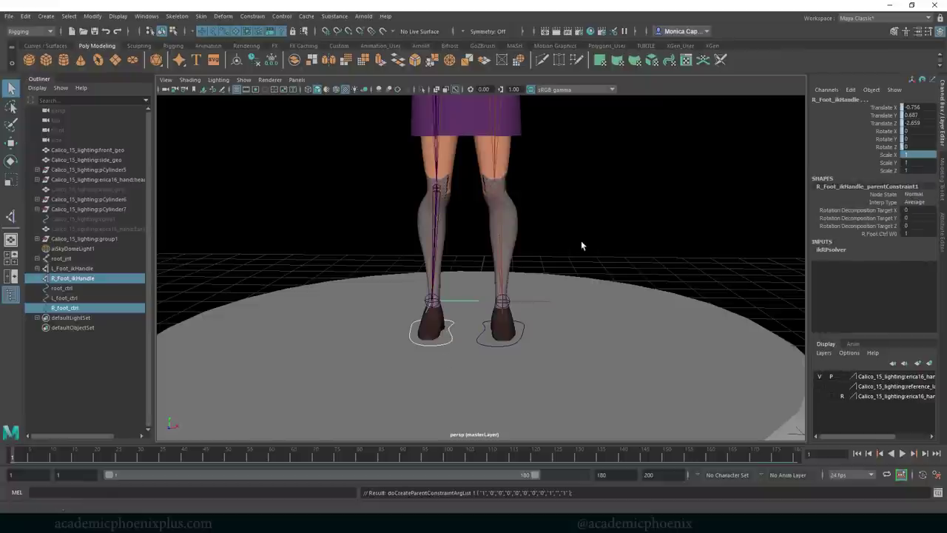
Step: Parent-constrain root_jnt to root_ctrl at the hips with the same constraint settings
{"action": "left_click", "coordinate": [574, 185]}
{"action": "right_click_drag", "start_coordinate": [574, 185], "coordinate": [526, 174], "text": "alt"}
{"action": "middle_click_drag", "start_coordinate": [574, 184], "coordinate": [566, 228], "text": "alt"}
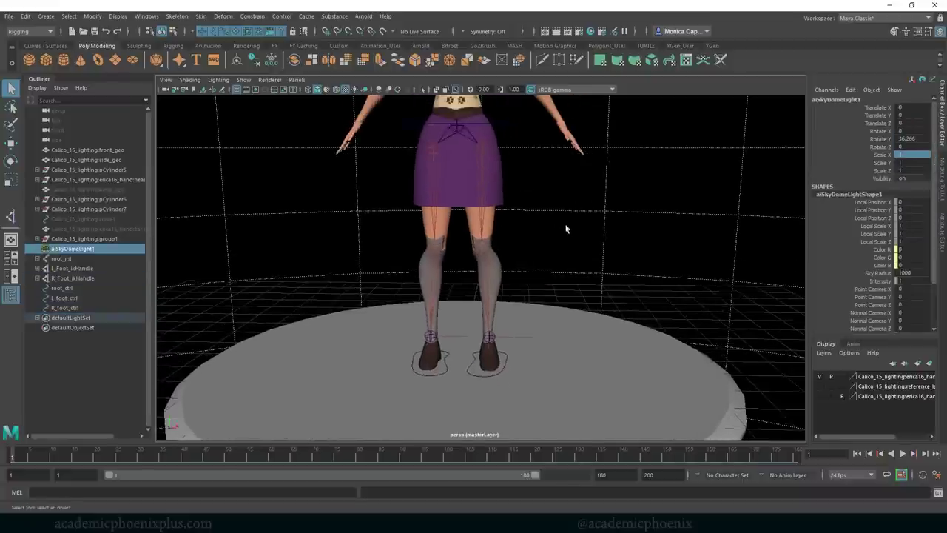
{"action": "mouse_move", "coordinate": [567, 229]}
{"action": "left_mouse_down", "text": "alt"}
{"action": "mouse_move", "coordinate": [538, 219]}
{"action": "mouse_move", "coordinate": [578, 224]}
{"action": "left_mouse_up", "text": "alt"}
{"action": "middle_click_drag", "start_coordinate": [585, 205], "coordinate": [582, 232], "text": "alt"}
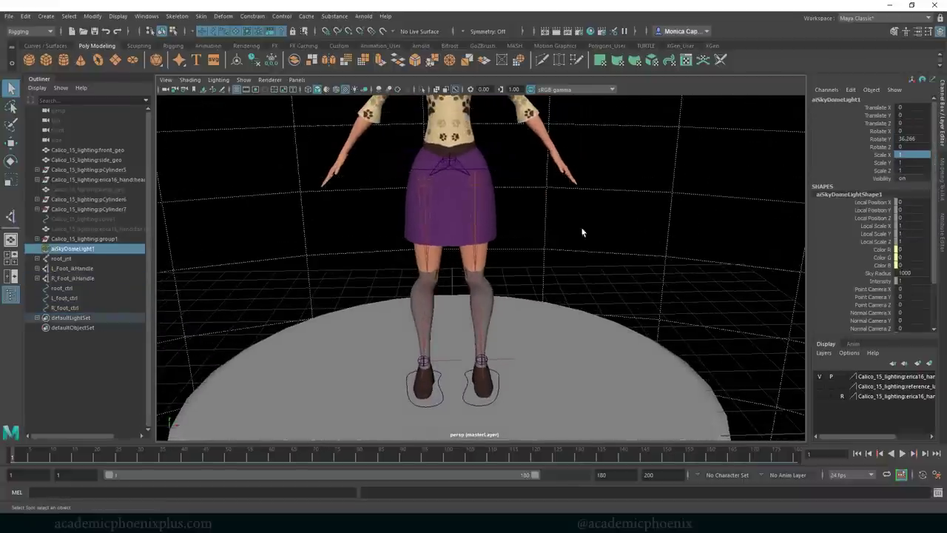
{"action": "left_click", "coordinate": [448, 161]}
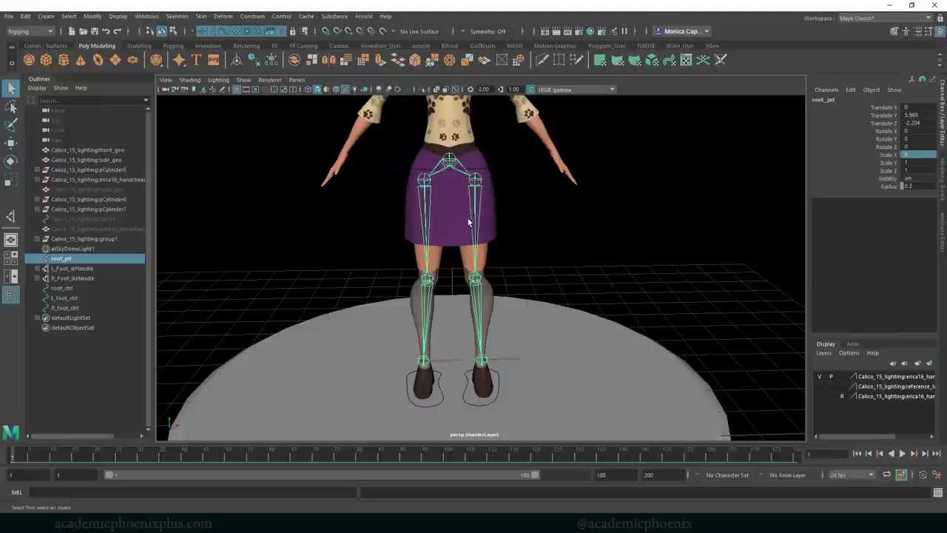
{"action": "left_click", "coordinate": [506, 170]}
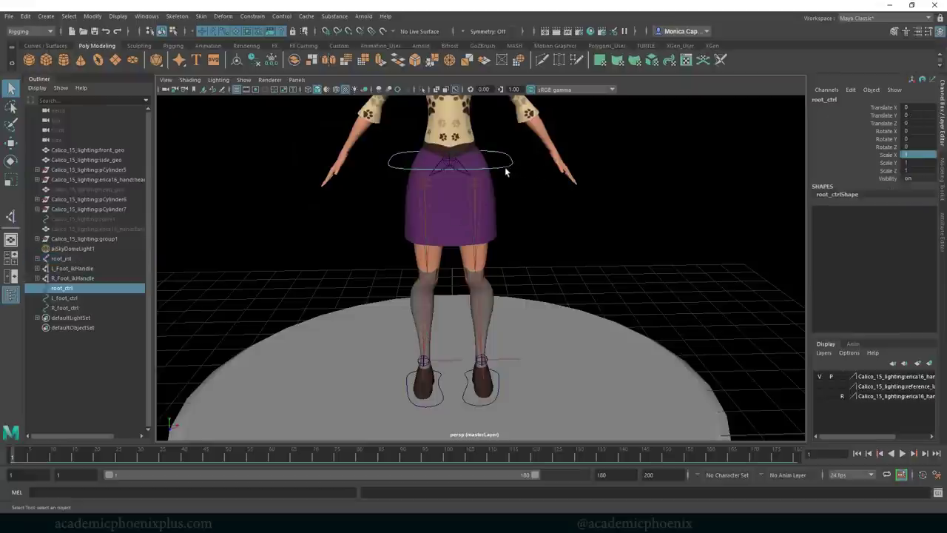
{"action": "left_click", "coordinate": [453, 163], "text": "shift"}
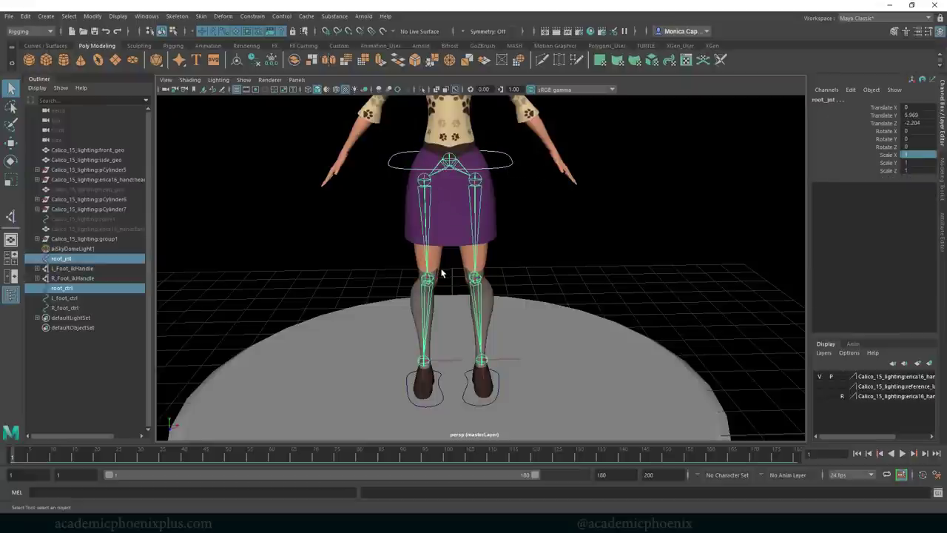
{"action": "key", "text": "g"}
Step: Test root_ctrl by lowering the hips, and undo the move
{"action": "left_click", "coordinate": [516, 164]}
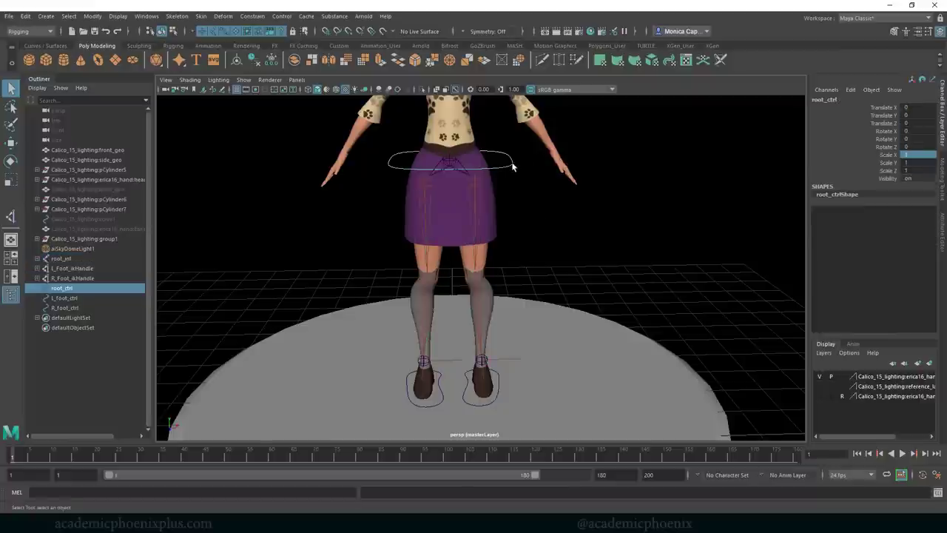
{"action": "key", "text": "w"}
{"action": "left_click_drag", "start_coordinate": [454, 124], "coordinate": [454, 185]}
{"action": "key", "text": "ctrl+z"}
{"action": "key", "text": "ctrl+z"}
{"action": "key", "text": "ctrl+z"}
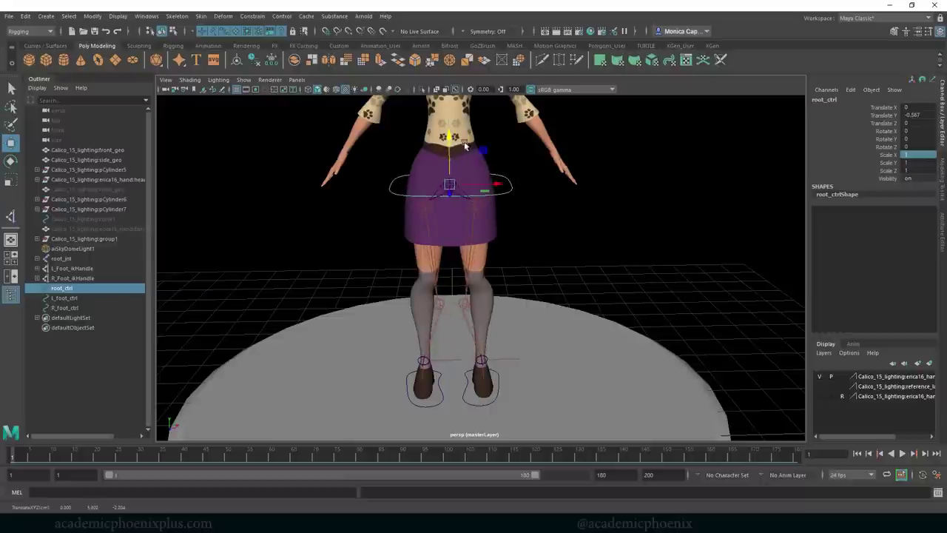
Step: Test-lift L_foot_ctrl off the floor and undo the move
{"action": "left_click", "coordinate": [500, 389]}
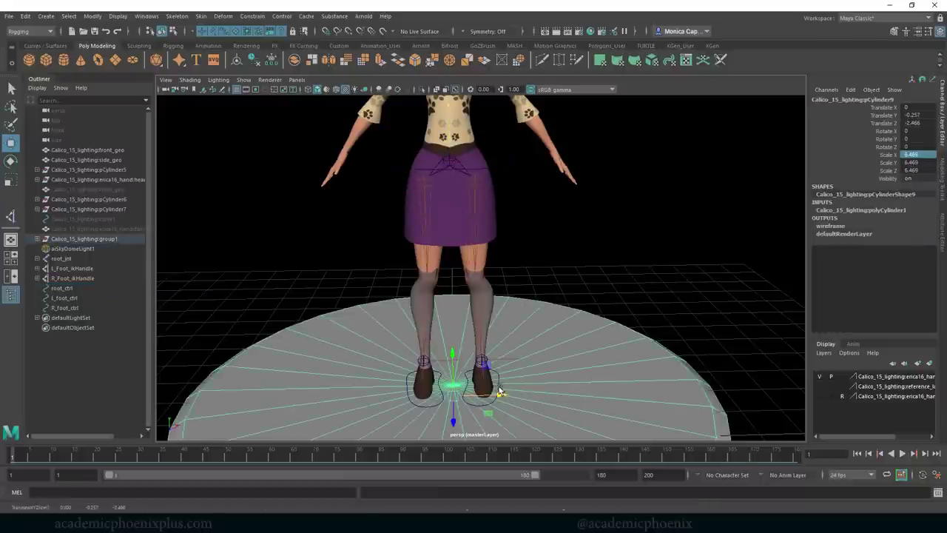
{"action": "left_click_drag", "start_coordinate": [485, 362], "coordinate": [500, 332]}
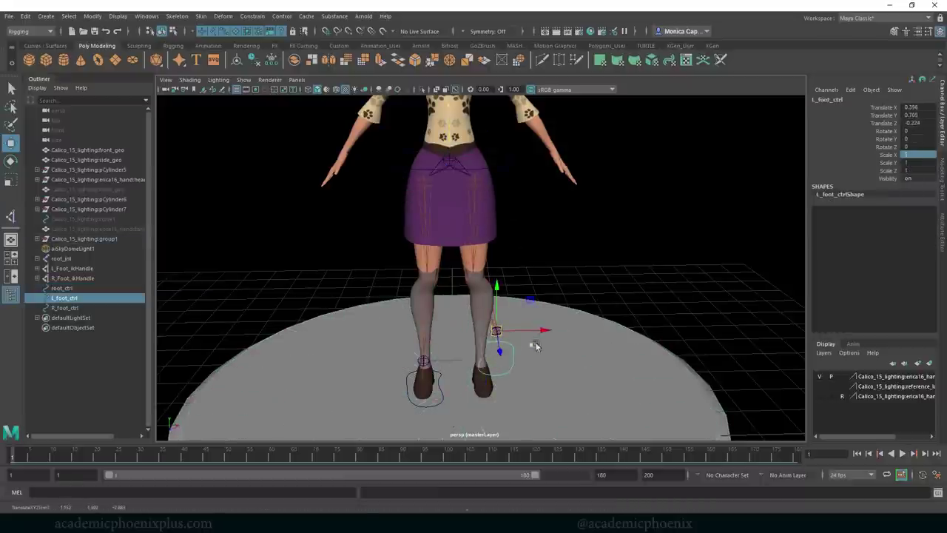
{"action": "key", "text": "ctrl+z"}
Step: Create a NURBS circle and snap it onto the character's left knee joint
{"action": "left_click_drag", "start_coordinate": [636, 265], "coordinate": [554, 247], "text": "alt"}
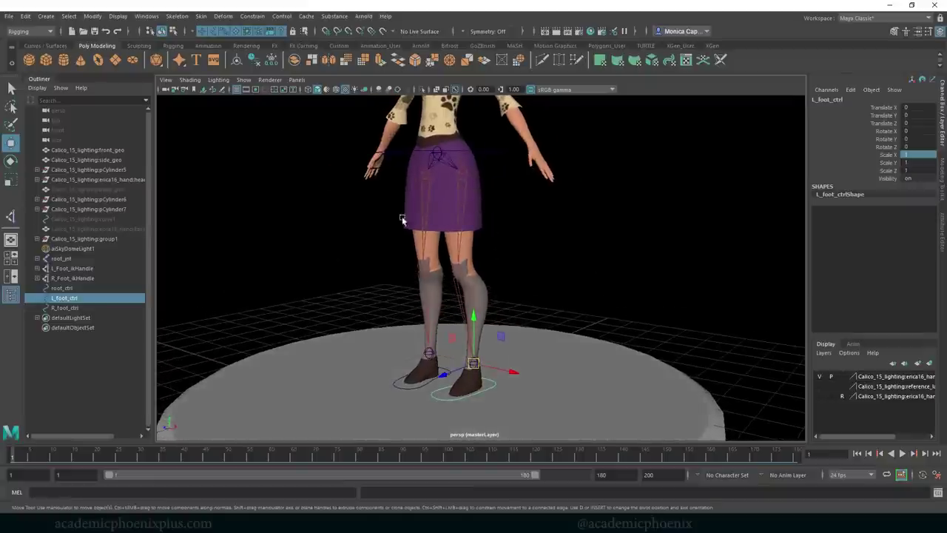
{"action": "left_click", "coordinate": [56, 46]}
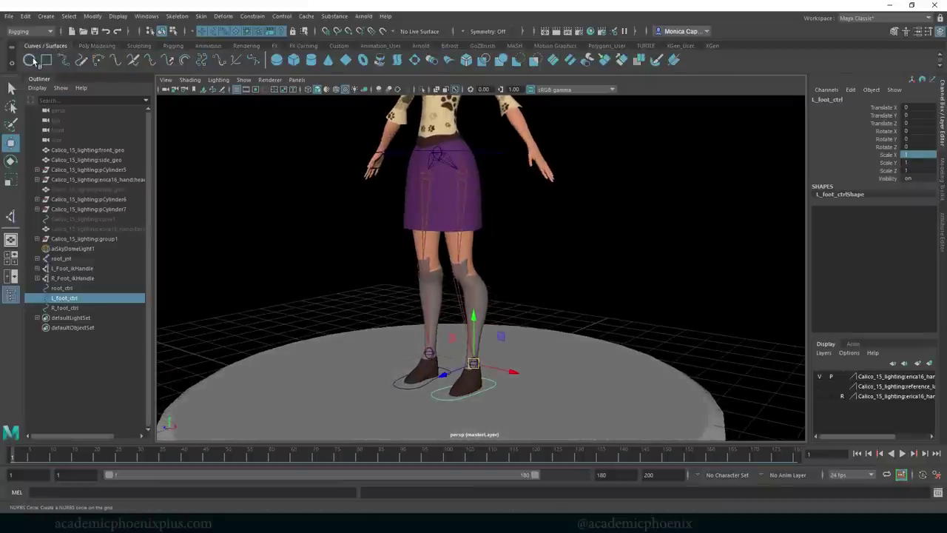
{"action": "left_click", "coordinate": [29, 60]}
{"action": "key", "text": "v"}
{"action": "middle_click_drag", "start_coordinate": [464, 276], "coordinate": [459, 271]}
{"action": "left_click", "coordinate": [536, 290]}
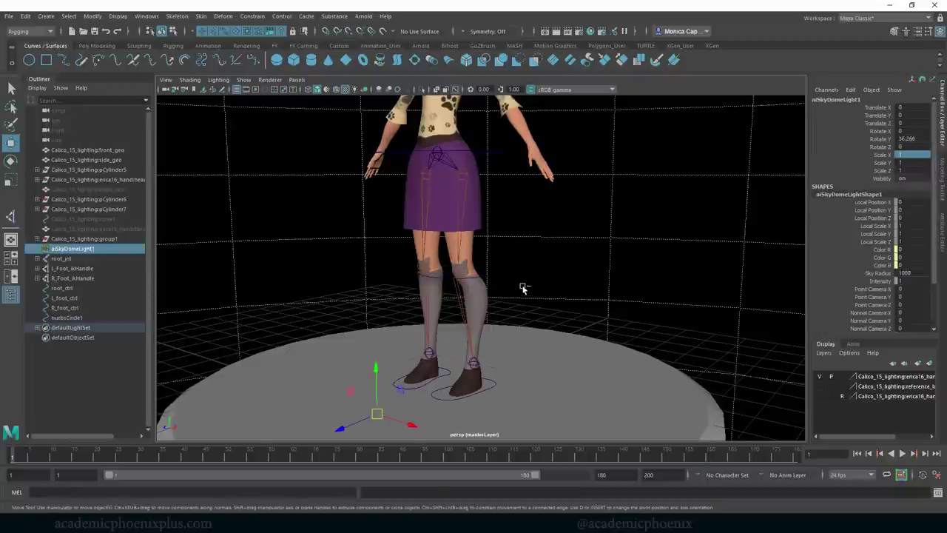
{"action": "key", "text": "ctrl+z"}
{"action": "right_click_drag", "start_coordinate": [516, 249], "coordinate": [513, 269], "text": "alt"}
{"action": "left_click_drag", "start_coordinate": [513, 268], "coordinate": [503, 291], "text": "alt"}
{"action": "key", "text": "v"}
{"action": "middle_click_drag", "start_coordinate": [497, 289], "coordinate": [488, 282]}
Step: Stand the knee circle upright by setting its Rotate X to 90
{"action": "left_click_drag", "start_coordinate": [527, 285], "coordinate": [459, 279], "text": "alt"}
{"action": "key", "text": "e"}
{"action": "left_click_drag", "start_coordinate": [459, 234], "coordinate": [504, 227]}
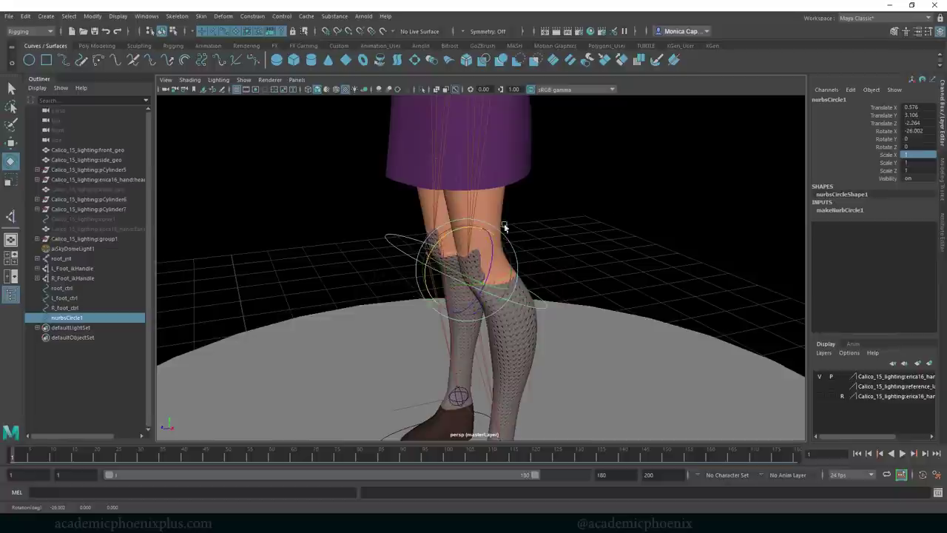
{"action": "left_click", "coordinate": [914, 130]}
{"action": "type", "text": "90"}
{"action": "key", "text": "Return"}
Step: Move the circle in front of the left knee to about Translate Z -0.516 and scale it uniformly to about 0.416
{"action": "key", "text": "w"}
{"action": "left_click_drag", "start_coordinate": [446, 279], "coordinate": [250, 273]}
{"action": "key", "text": "r"}
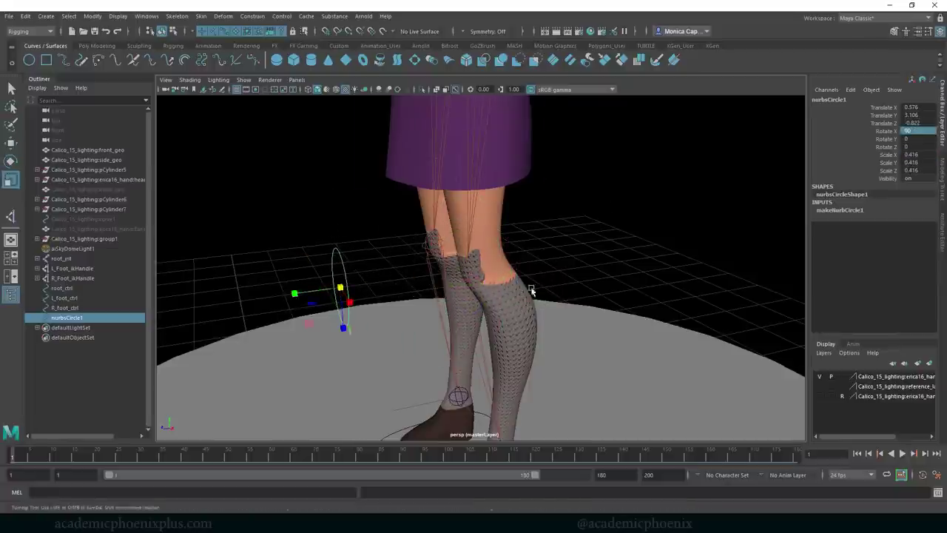
{"action": "left_click_drag", "start_coordinate": [533, 290], "coordinate": [698, 264], "text": "alt"}
{"action": "key", "text": "w"}
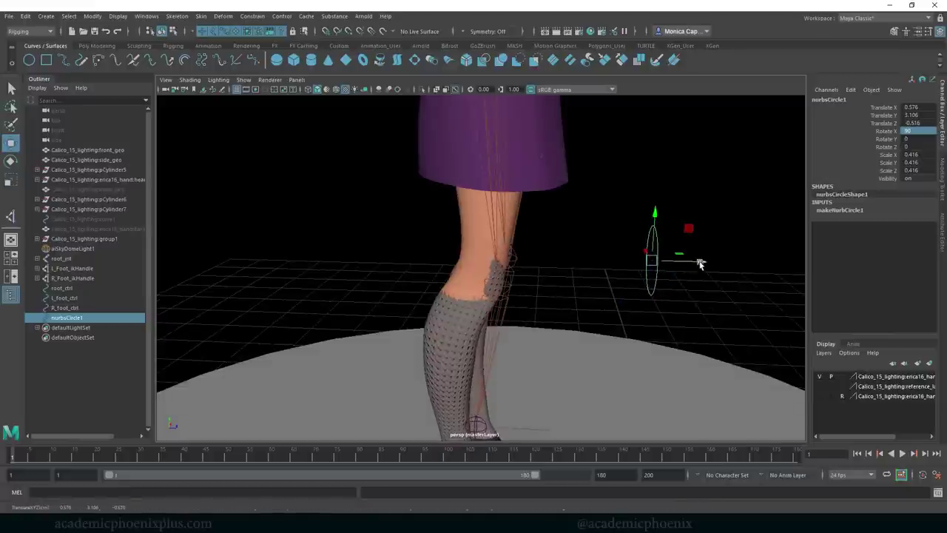
Step: Scale the circle's four diagonal control vertices inward to form a four-pointed star, and return to object mode
{"action": "left_click_drag", "start_coordinate": [590, 272], "coordinate": [547, 260], "text": "alt"}
{"action": "right_click_drag", "start_coordinate": [551, 248], "coordinate": [523, 250]}
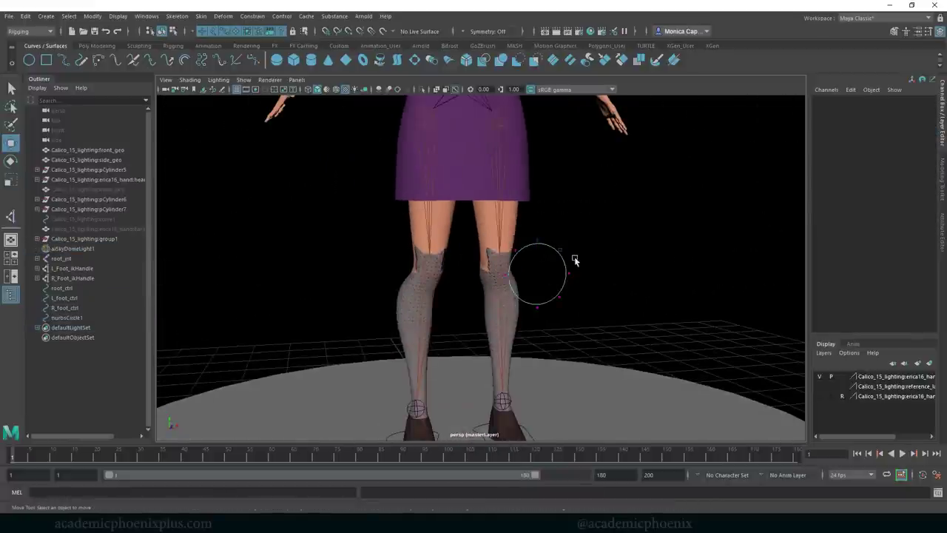
{"action": "left_click", "coordinate": [559, 296], "text": "shift"}
{"action": "left_click", "coordinate": [514, 298], "text": "shift"}
{"action": "left_click", "coordinate": [525, 261], "text": "shift"}
{"action": "key", "text": "r"}
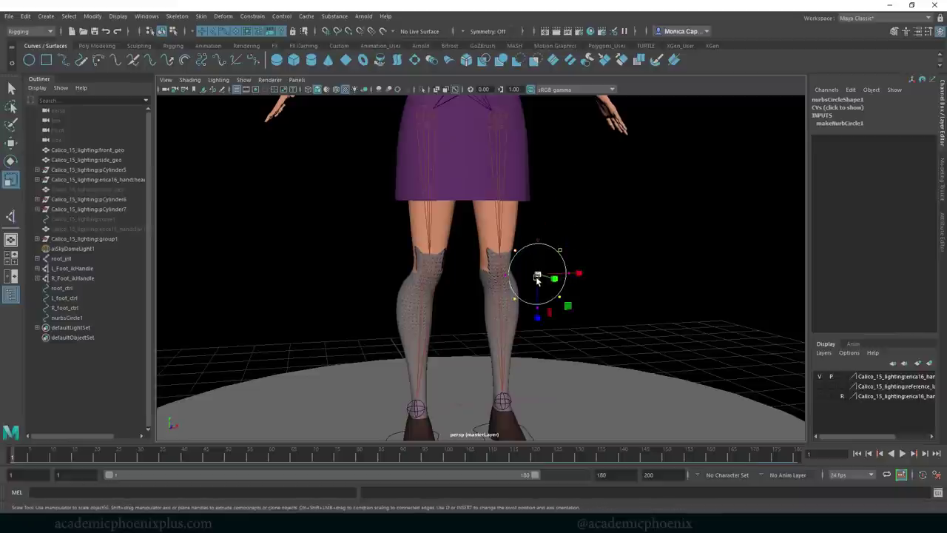
{"action": "left_click_drag", "start_coordinate": [538, 275], "coordinate": [508, 274]}
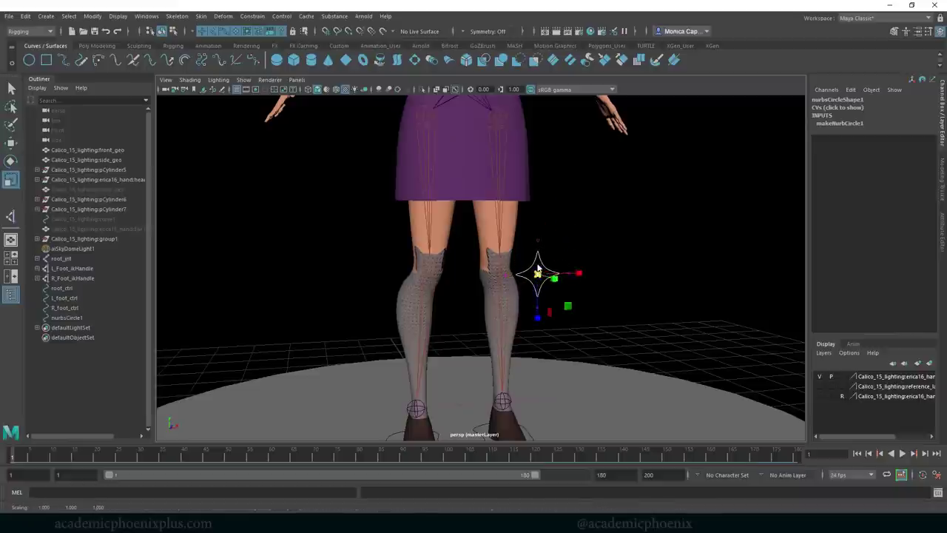
{"action": "right_click_drag", "start_coordinate": [538, 270], "coordinate": [556, 270]}
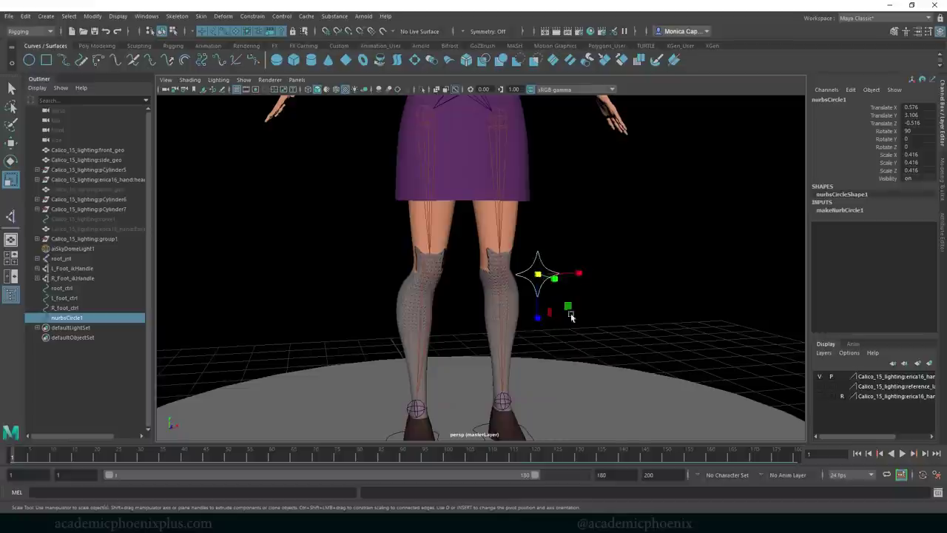
Step: Rename the star-shaped curve as L_knee_ctrl and clean it up by deleting its history and freezing its transformations
{"action": "double_click", "coordinate": [831, 99]}
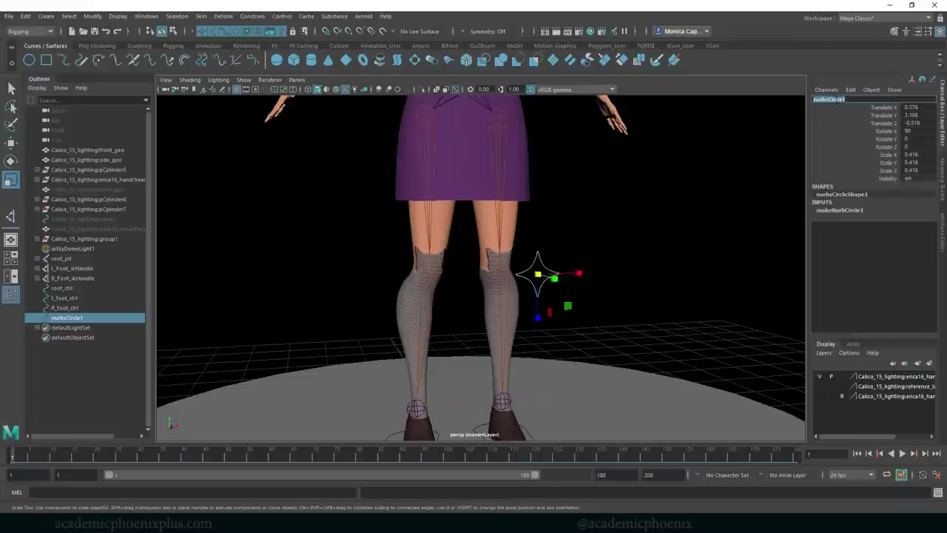
{"action": "type", "text": "L_knee_ctrl"}
{"action": "key", "text": "Return"}
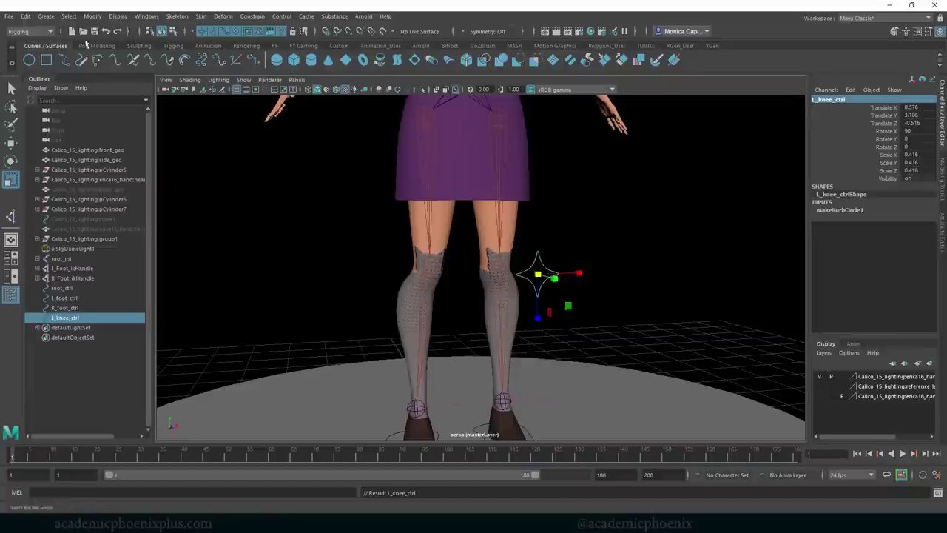
{"action": "left_click", "coordinate": [92, 46]}
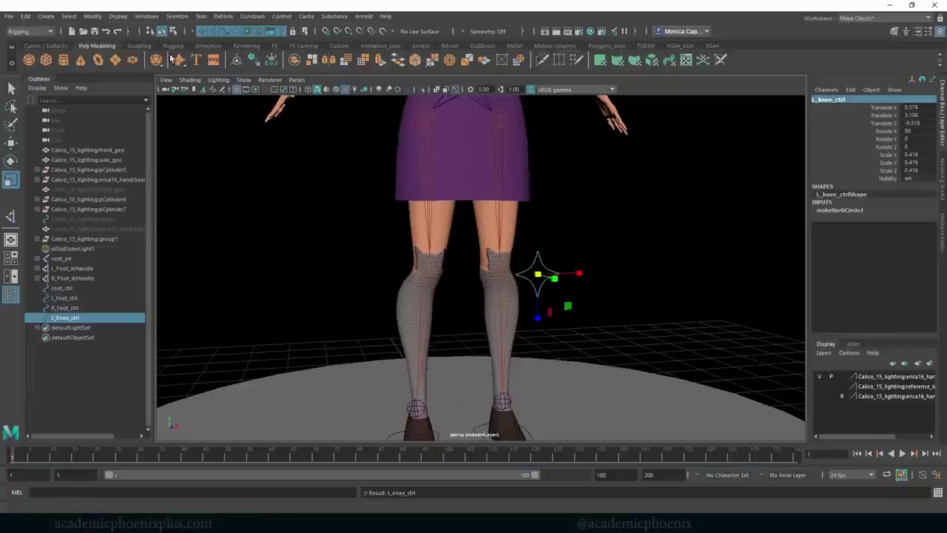
{"action": "left_click", "coordinate": [253, 60]}
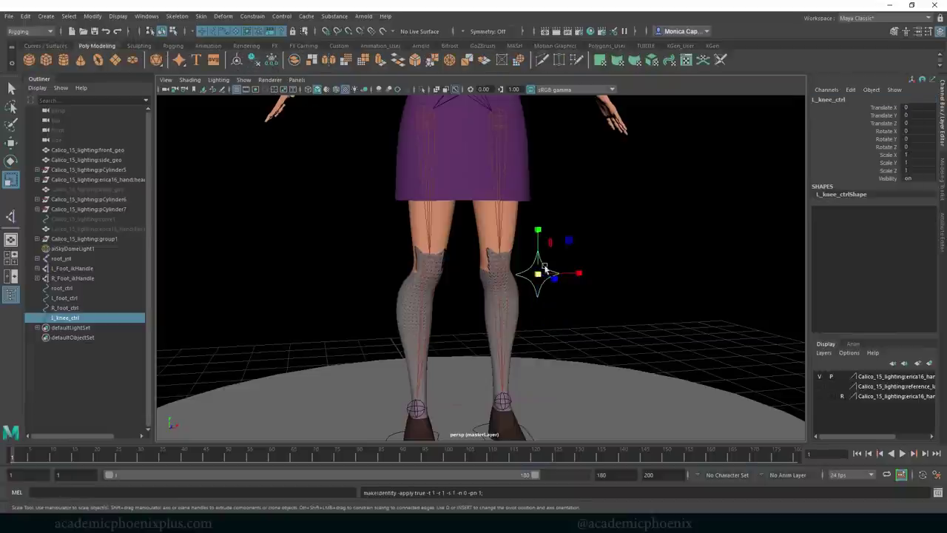
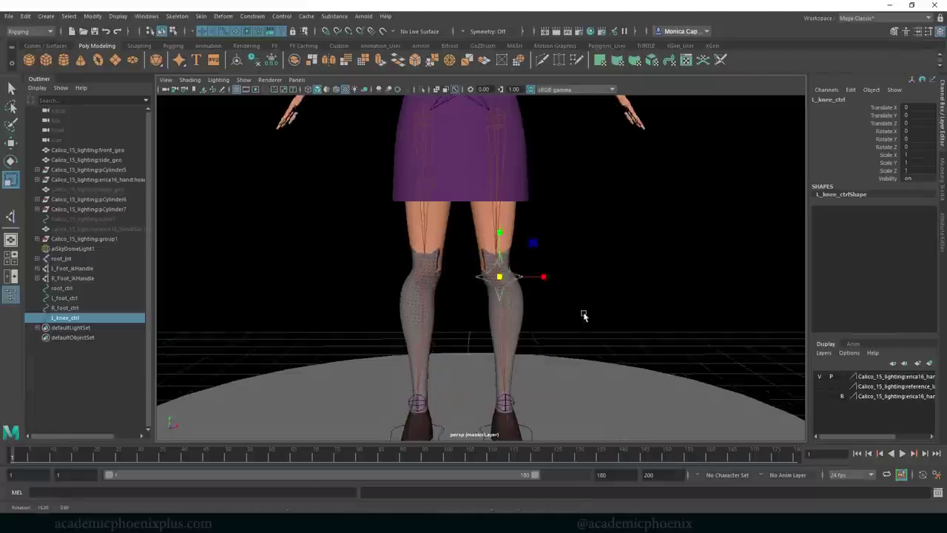
Step: Duplicate L_knee_ctrl and snap the copy onto the character's right knee joint
{"action": "left_click_drag", "start_coordinate": [583, 313], "coordinate": [575, 301], "text": "alt"}
{"action": "key", "text": "ctrl+d"}
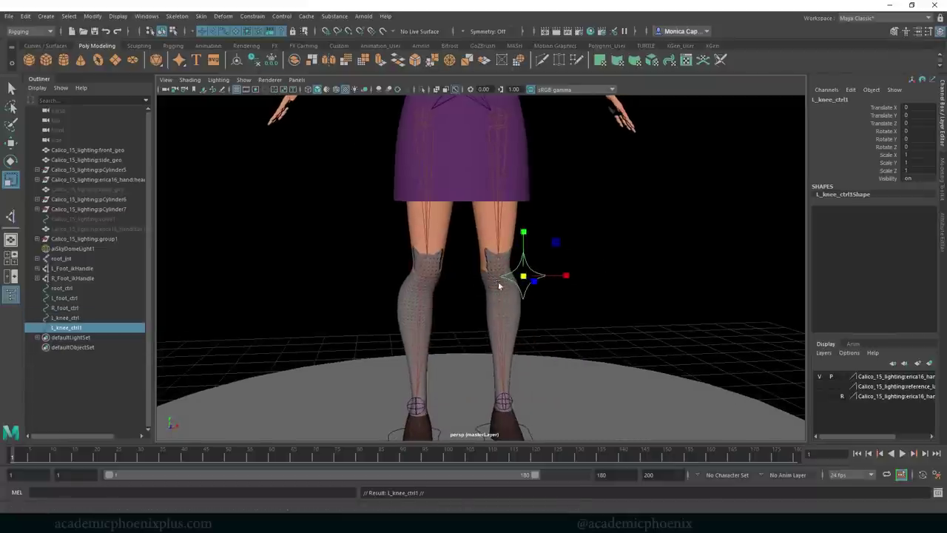
{"action": "key", "text": "w"}
{"action": "middle_click", "coordinate": [426, 265]}
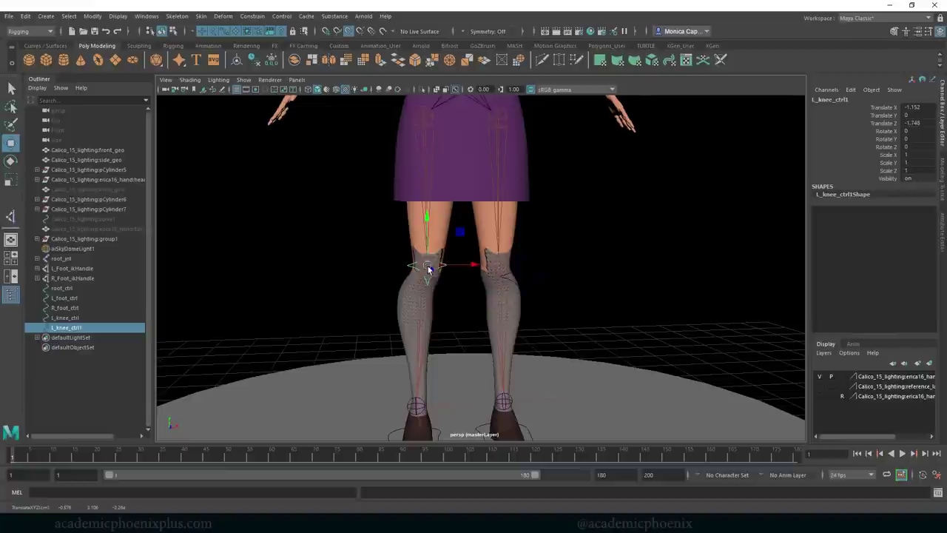
Step: Move the duplicated star out in front of the right knee and set its Translate Z to 0
{"action": "left_click_drag", "start_coordinate": [447, 294], "coordinate": [570, 297], "text": "alt"}
{"action": "middle_click_drag", "start_coordinate": [570, 298], "coordinate": [518, 307], "text": "alt"}
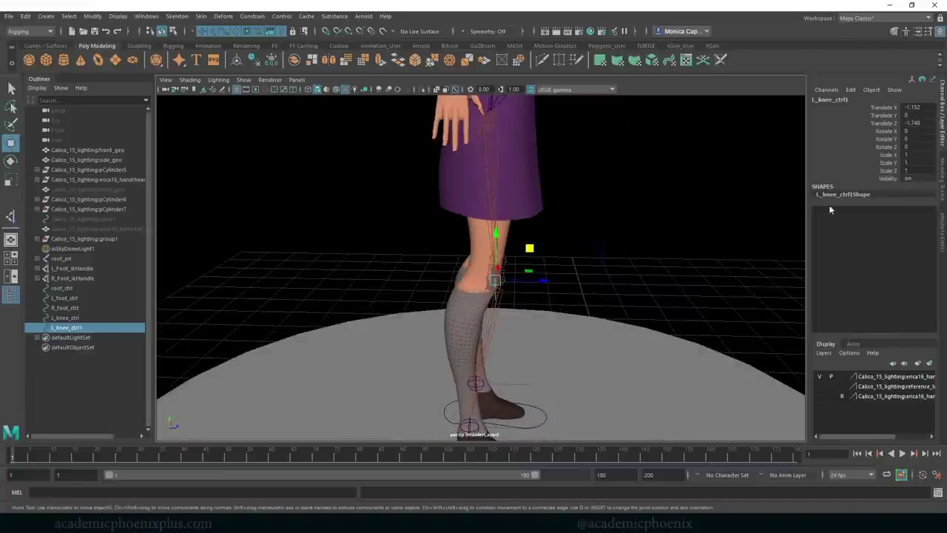
{"action": "left_click_drag", "start_coordinate": [556, 277], "coordinate": [638, 282]}
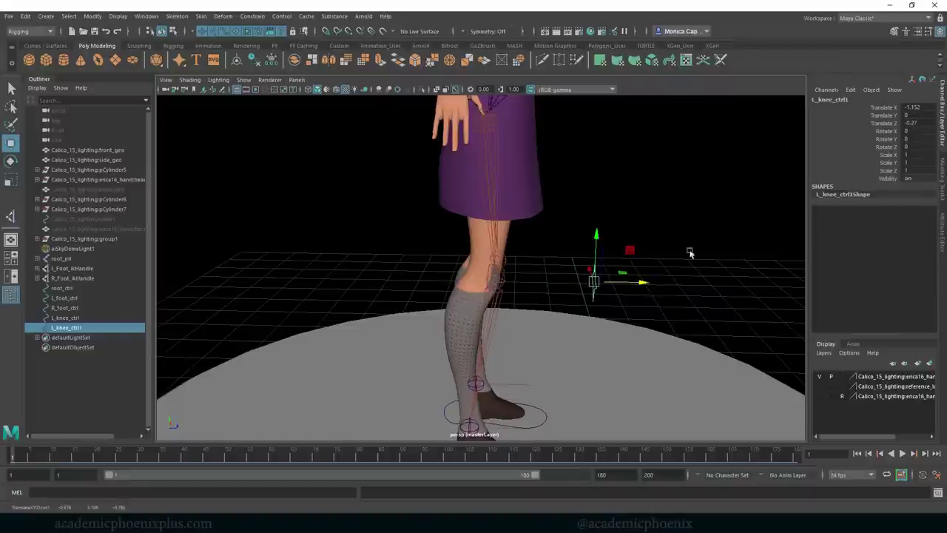
{"action": "left_click", "coordinate": [924, 122]}
{"action": "type", "text": "0"}
{"action": "key", "text": "Return"}
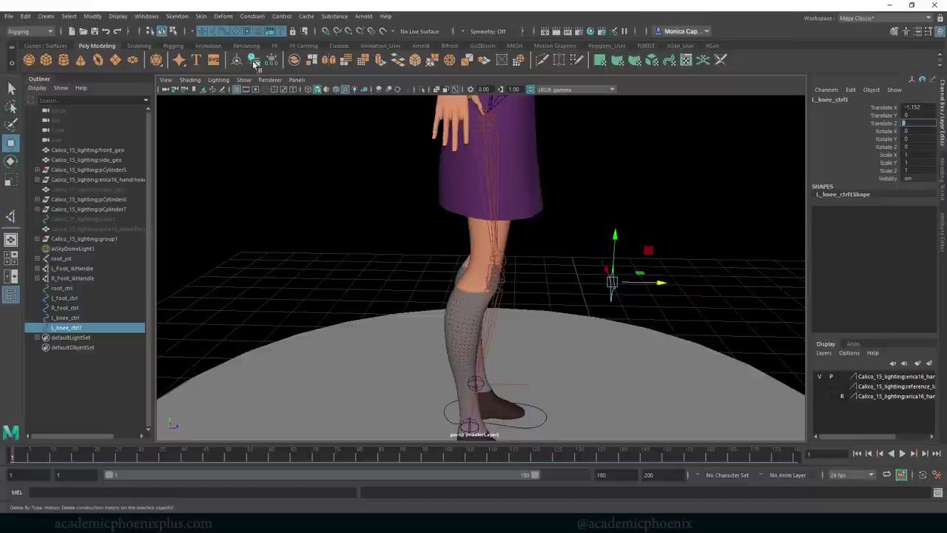
Step: Freeze the duplicated star's transformations and rename it as R_knee_ctrl
{"action": "left_click", "coordinate": [272, 65]}
{"action": "left_click_drag", "start_coordinate": [598, 296], "coordinate": [519, 299], "text": "alt"}
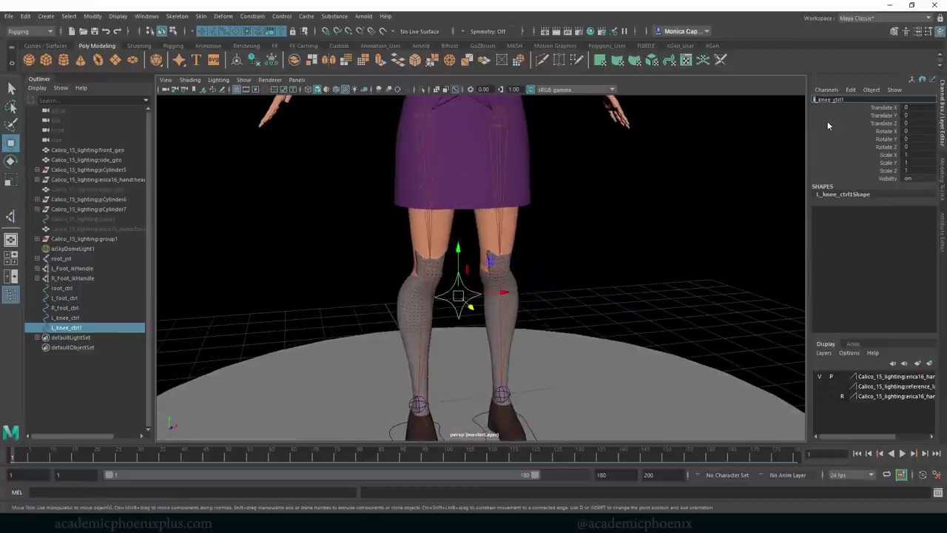
{"action": "key", "text": "Return"}
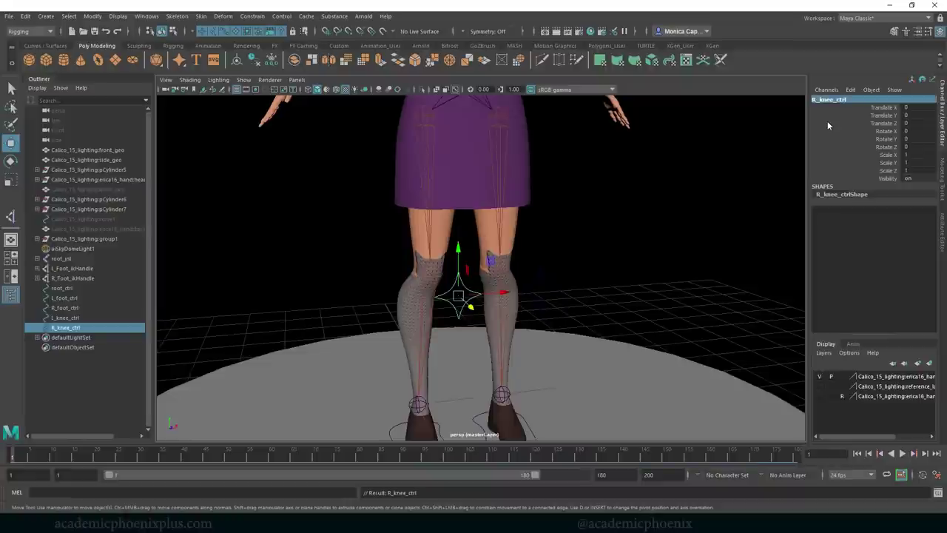
Step: Try moving R_knee_ctrl along Z to about 0.202 and undo the move
{"action": "middle_click_drag", "start_coordinate": [551, 207], "coordinate": [601, 210]}
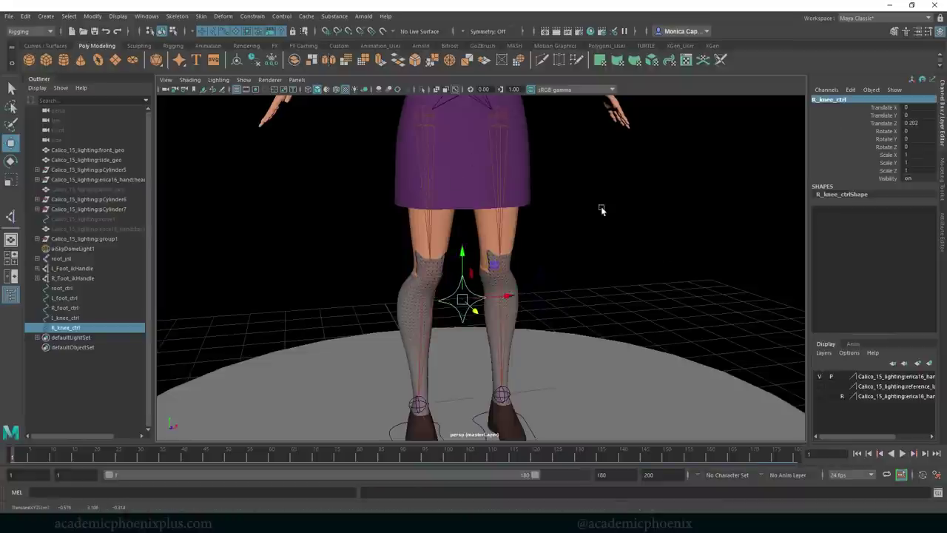
{"action": "left_click_drag", "start_coordinate": [668, 247], "coordinate": [626, 236], "text": "alt"}
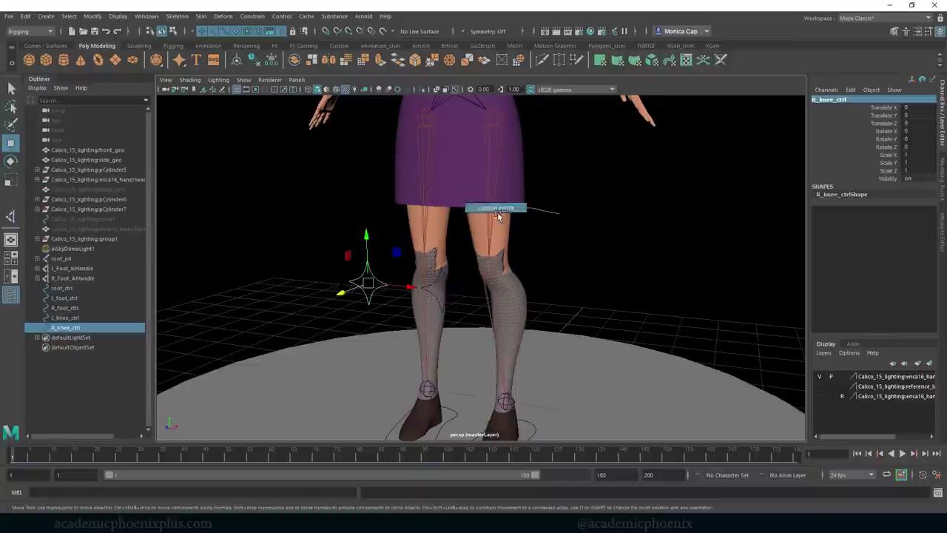
{"action": "left_click", "coordinate": [485, 267]}
{"action": "left_click", "coordinate": [359, 275]}
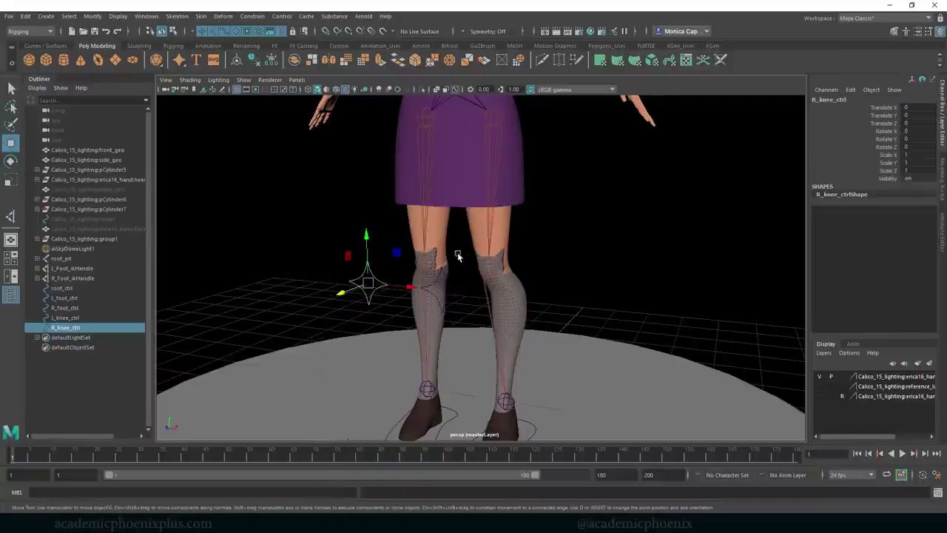
{"action": "left_click_drag", "start_coordinate": [405, 253], "coordinate": [477, 310], "text": "alt"}
Step: Apply a Pole Vector constraint from L_knee_ctrl to L_Foot_ikHandle
{"action": "left_click", "coordinate": [485, 297]}
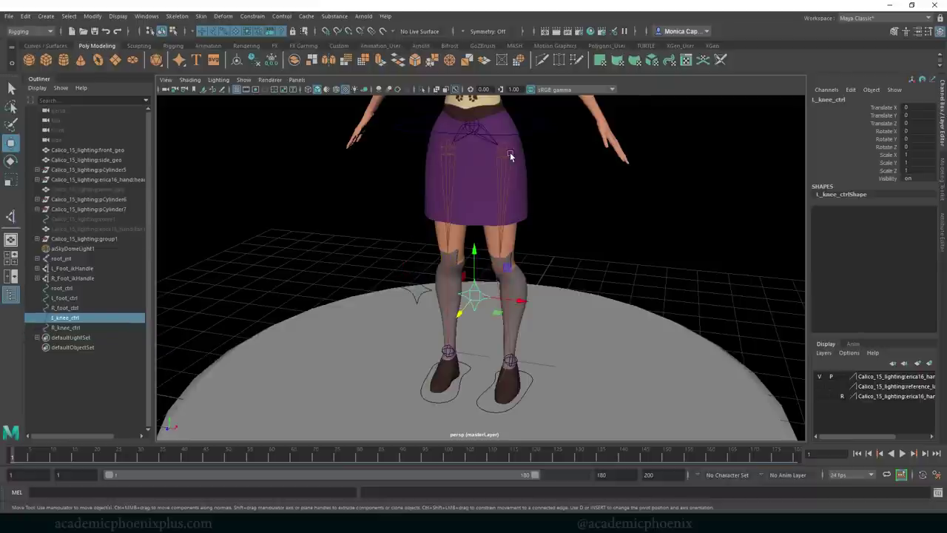
{"action": "left_click", "coordinate": [543, 364]}
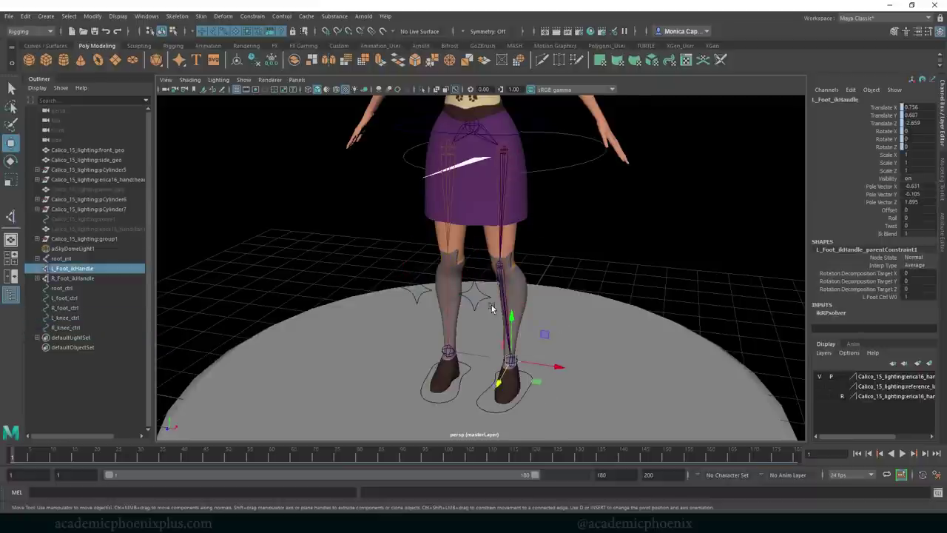
{"action": "left_click", "coordinate": [473, 297]}
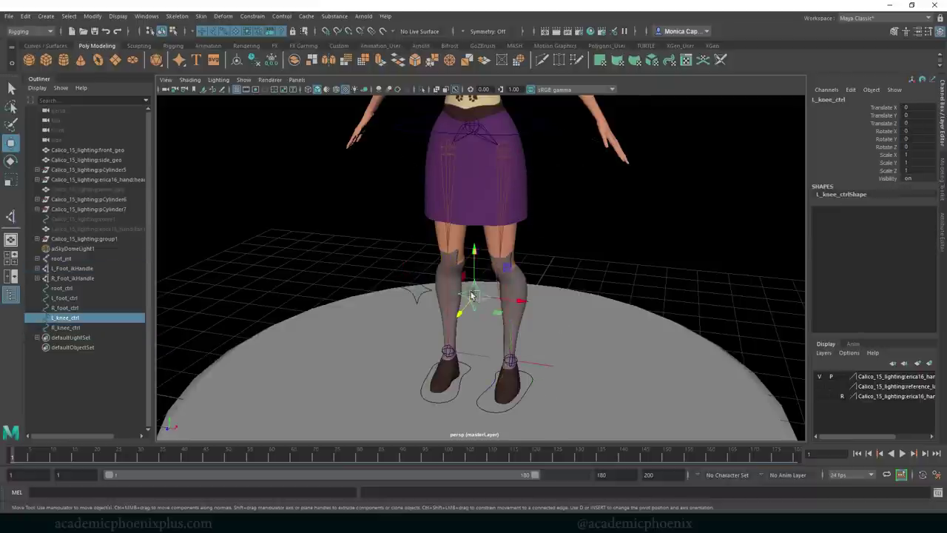
{"action": "left_click", "coordinate": [548, 369], "text": "shift"}
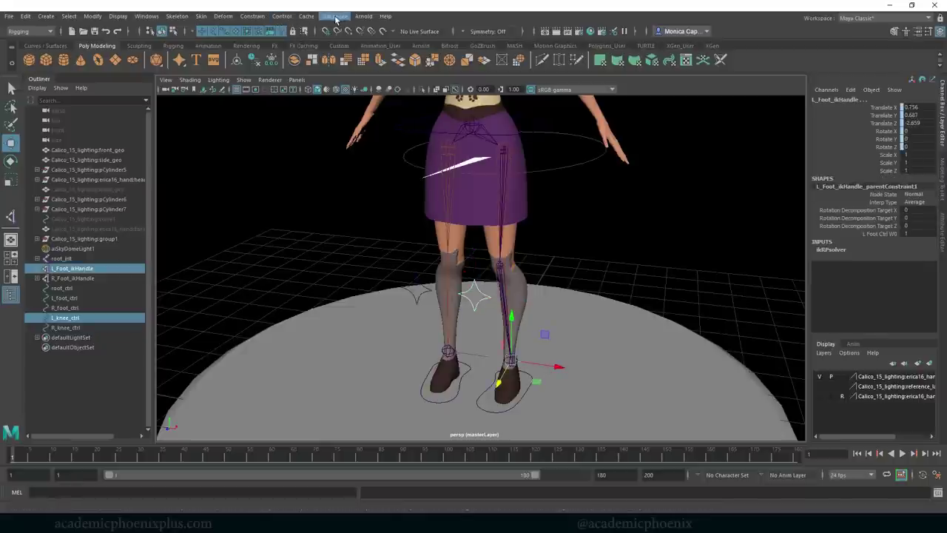
{"action": "left_click", "coordinate": [252, 16]}
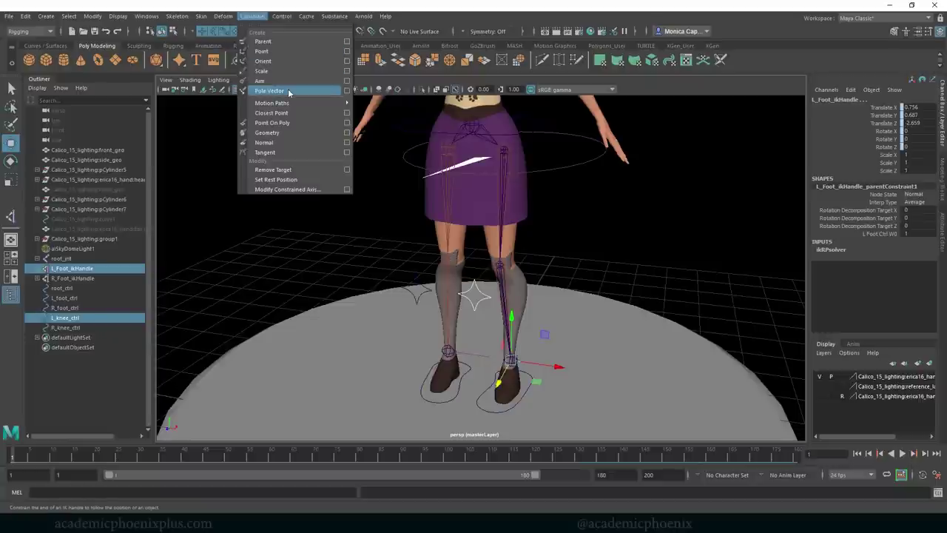
{"action": "left_click", "coordinate": [270, 91]}
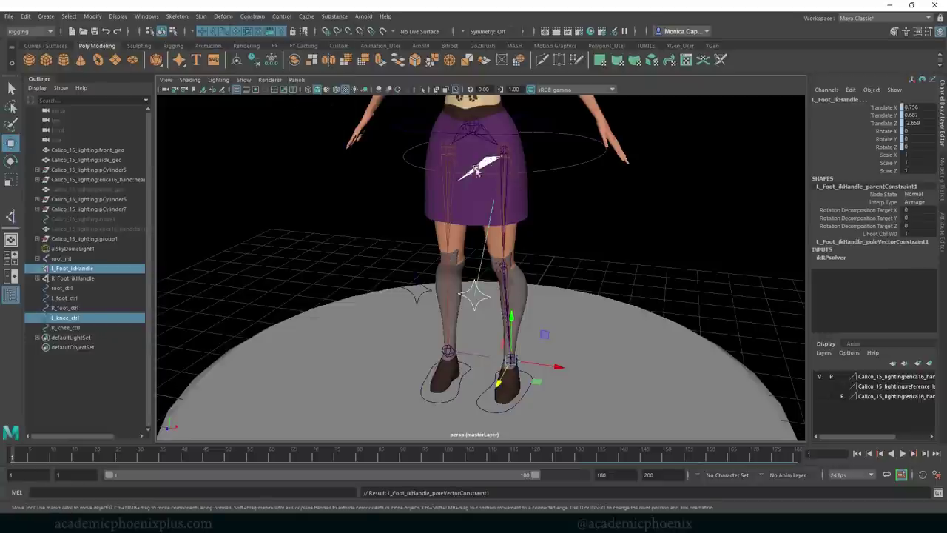
Step: Test the left pole vector by moving L_knee_ctrl sideways to about Translate X 1.452, and undo the move
{"action": "left_click", "coordinate": [487, 300]}
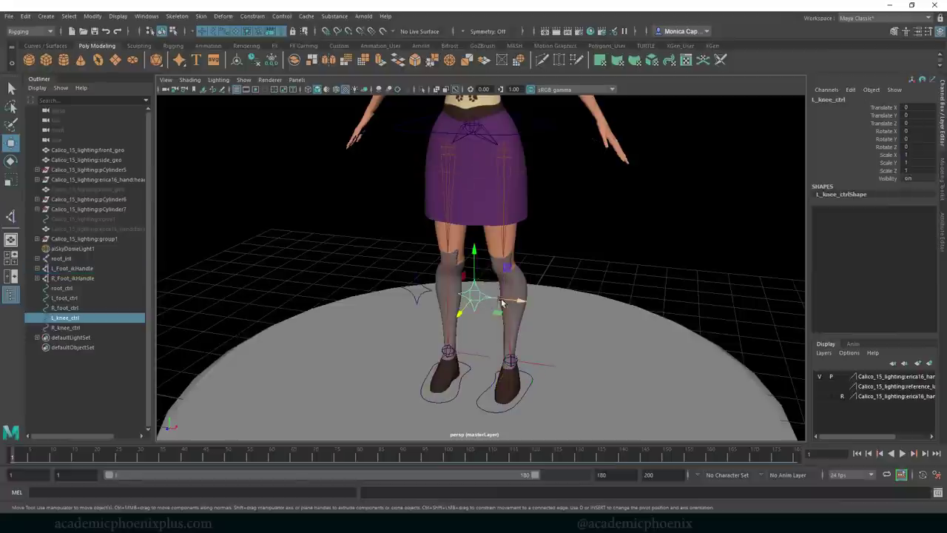
{"action": "left_click_drag", "start_coordinate": [527, 300], "coordinate": [572, 306]}
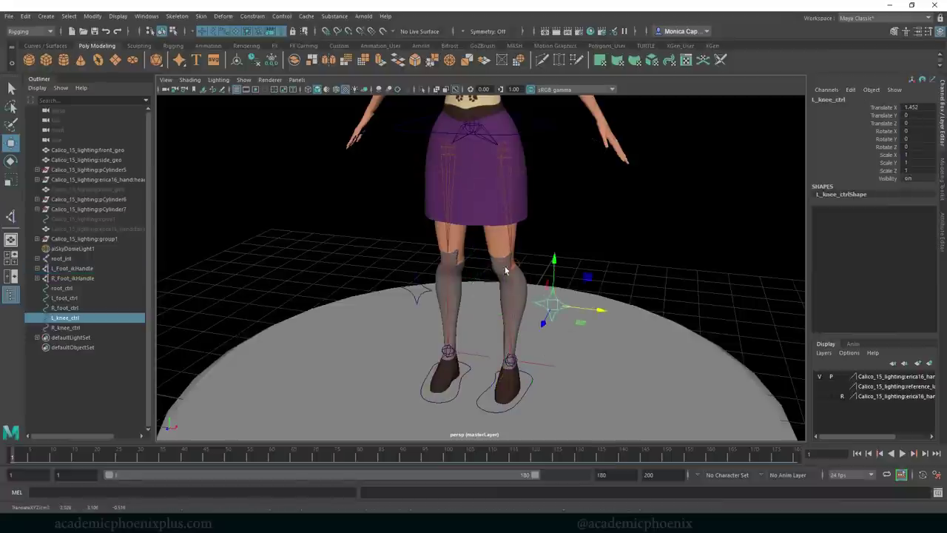
{"action": "key", "text": "ctrl+z"}
Step: Test the bent left leg by lowering root_ctrl to about Translate Y -1.071 and moving L_knee_ctrl sideways, and undo both moves
{"action": "left_click_drag", "start_coordinate": [549, 368], "coordinate": [564, 346], "text": "alt"}
{"action": "left_click", "coordinate": [525, 127]}
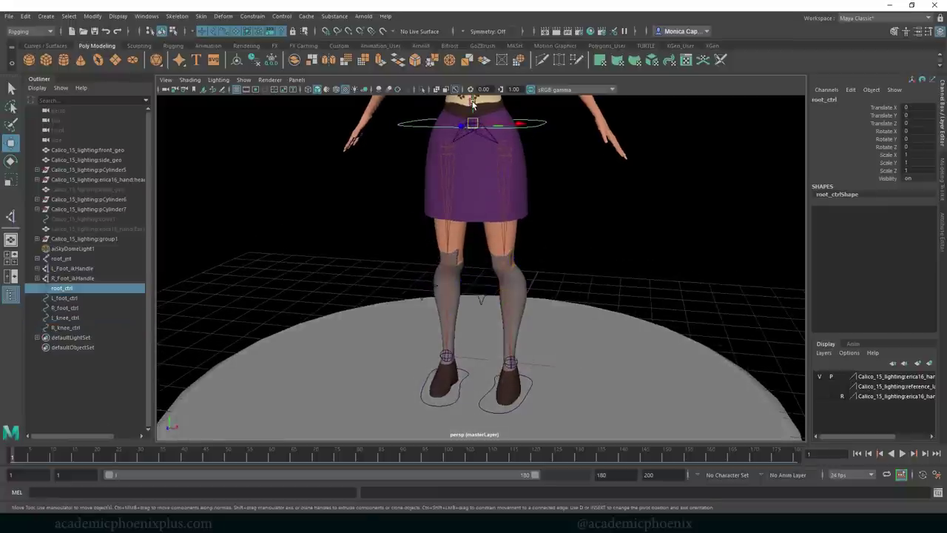
{"action": "left_click_drag", "start_coordinate": [472, 105], "coordinate": [458, 155]}
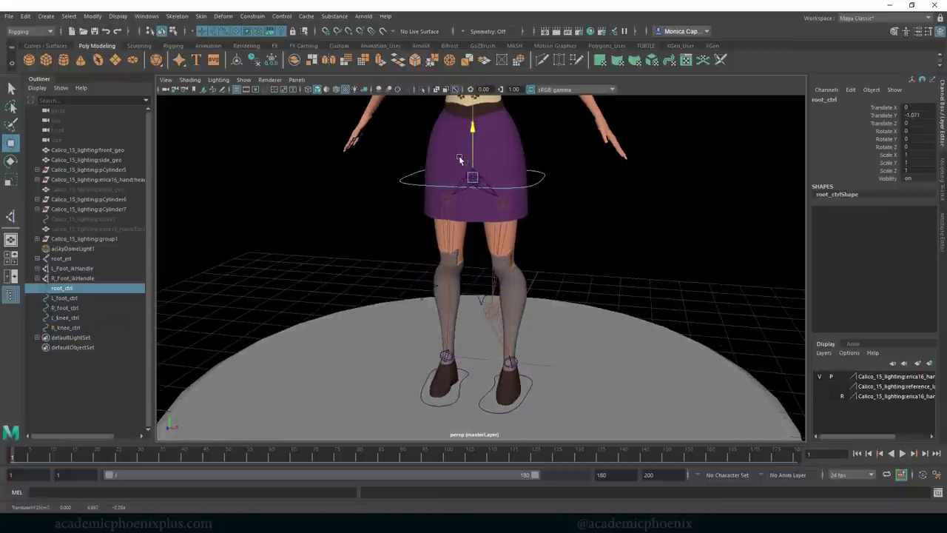
{"action": "left_click", "coordinate": [485, 283]}
{"action": "left_click_drag", "start_coordinate": [518, 292], "coordinate": [486, 300]}
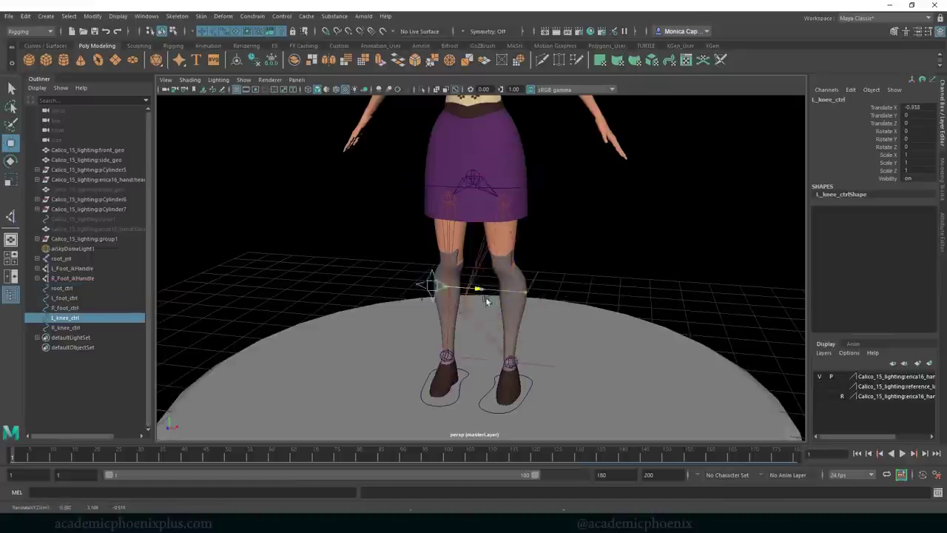
{"action": "key", "text": "ctrl+z"}
{"action": "key", "text": "ctrl+z"}
{"action": "key", "text": "ctrl+z"}
{"action": "key", "text": "ctrl+z"}
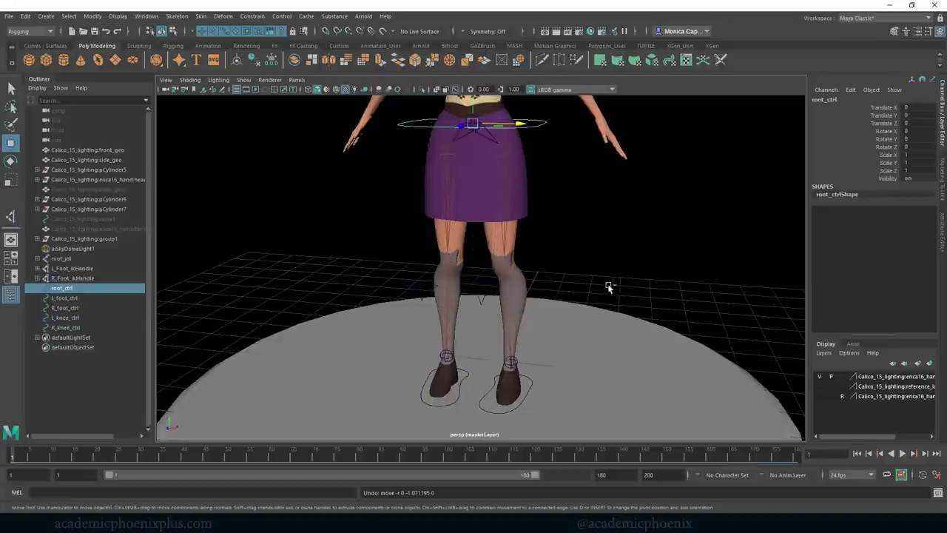
Step: Apply a Pole Vector constraint from R_knee_ctrl to R_Foot_ikHandle
{"action": "left_click_drag", "start_coordinate": [403, 205], "coordinate": [429, 256], "text": "alt"}
{"action": "left_click", "coordinate": [448, 248]}
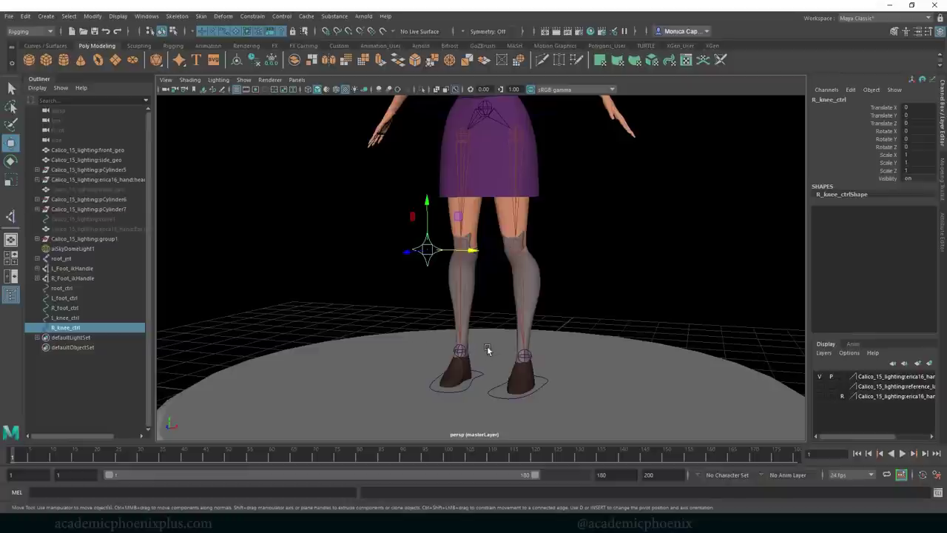
{"action": "left_click", "coordinate": [483, 354], "text": "shift"}
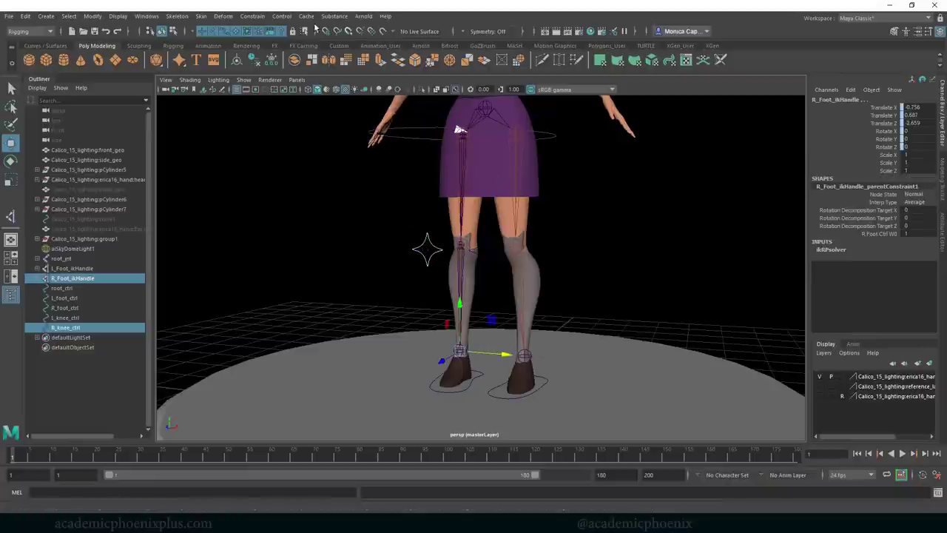
{"action": "left_click", "coordinate": [290, 19]}
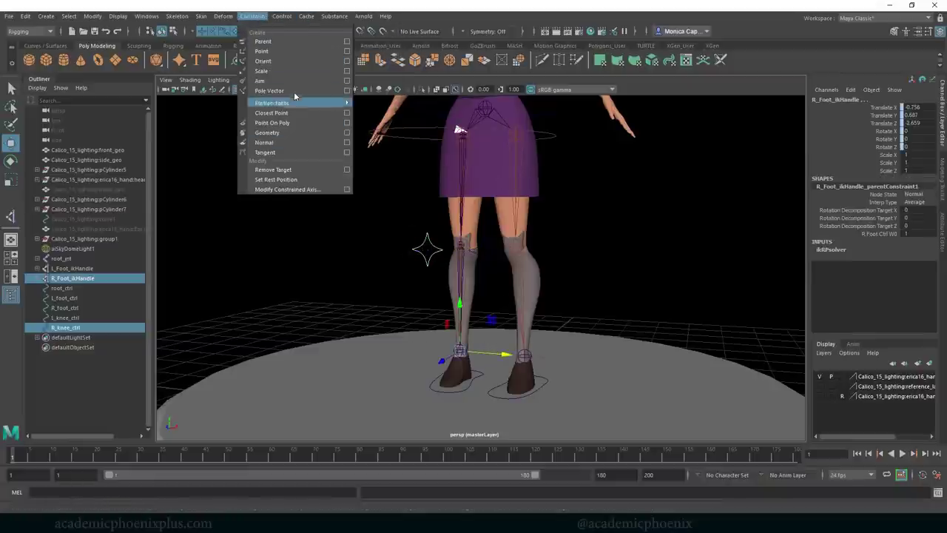
{"action": "left_click", "coordinate": [294, 91]}
Step: Test the right pole vector by moving R_knee_ctrl sideways, and undo the move
{"action": "left_click", "coordinate": [429, 266]}
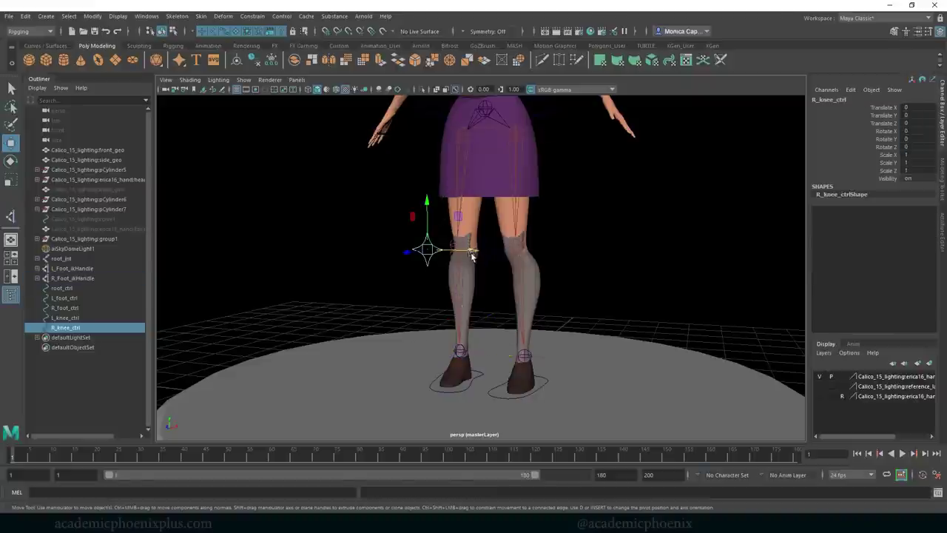
{"action": "left_click_drag", "start_coordinate": [472, 251], "coordinate": [429, 256]}
{"action": "key", "text": "ctrl+z"}
Step: Test the whole leg rig by moving root_ctrl freely, and undo the move
{"action": "left_click_drag", "start_coordinate": [608, 217], "coordinate": [537, 252], "text": "alt"}
{"action": "scroll", "coordinate": [537, 251], "scroll_direction": "down", "scroll_amount": 4}
{"action": "left_click", "coordinate": [532, 174]}
{"action": "left_click", "coordinate": [535, 176]}
{"action": "left_click_drag", "start_coordinate": [494, 182], "coordinate": [360, 214]}
{"action": "key", "text": "ctrl+z"}
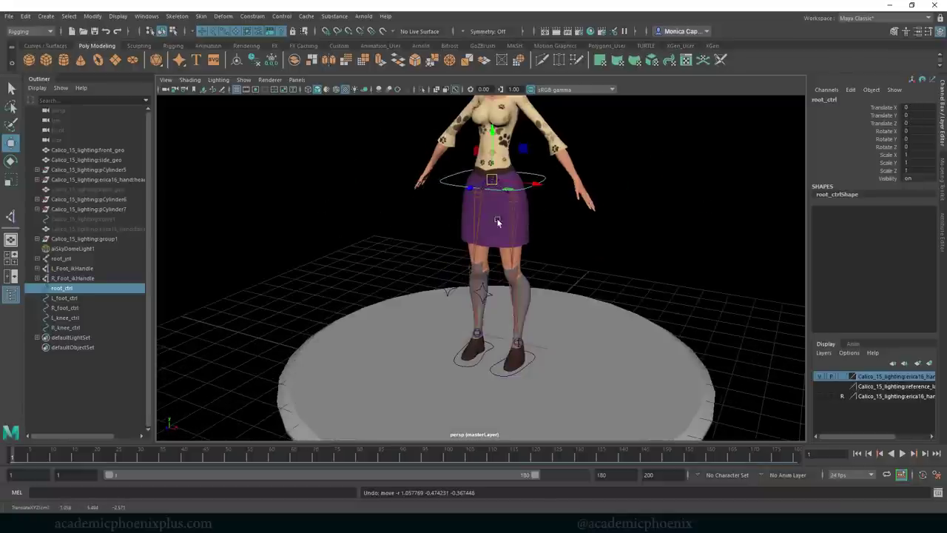
Step: Expand the entire joint hierarchy under root_jnt and select root_jnt
{"action": "left_click", "coordinate": [61, 259]}
{"action": "left_click", "coordinate": [37, 258], "text": "shift"}
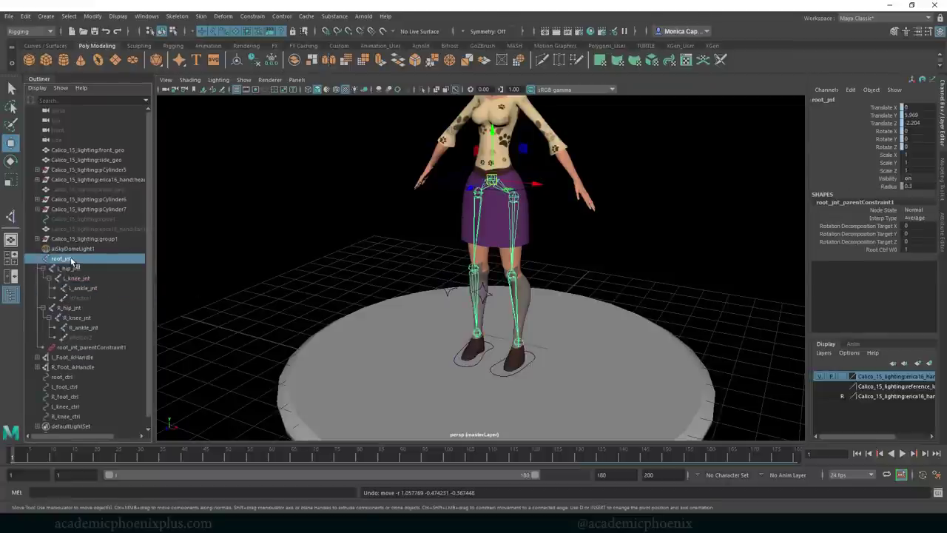
{"action": "left_click_drag", "start_coordinate": [68, 258], "coordinate": [86, 336]}
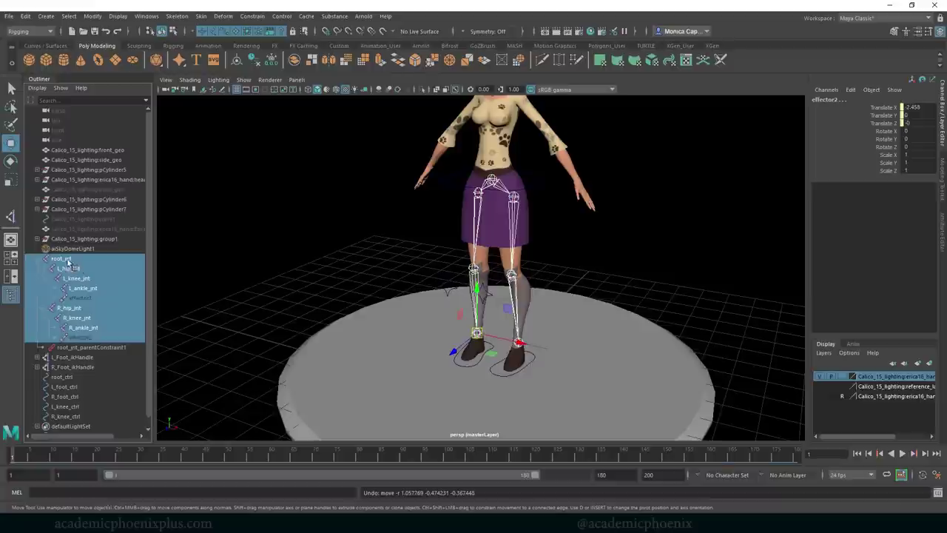
{"action": "left_click", "coordinate": [68, 259]}
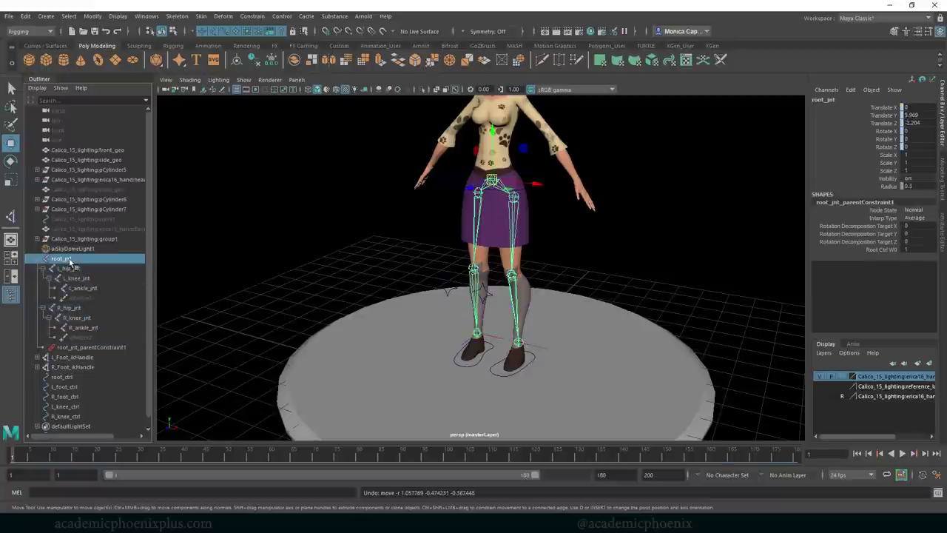
Step: Try selecting all joints by type and then the range from root_jnt to the last effector, and drop the selection
{"action": "left_click", "coordinate": [68, 17]}
{"action": "mouse_move", "coordinate": [96, 44]}
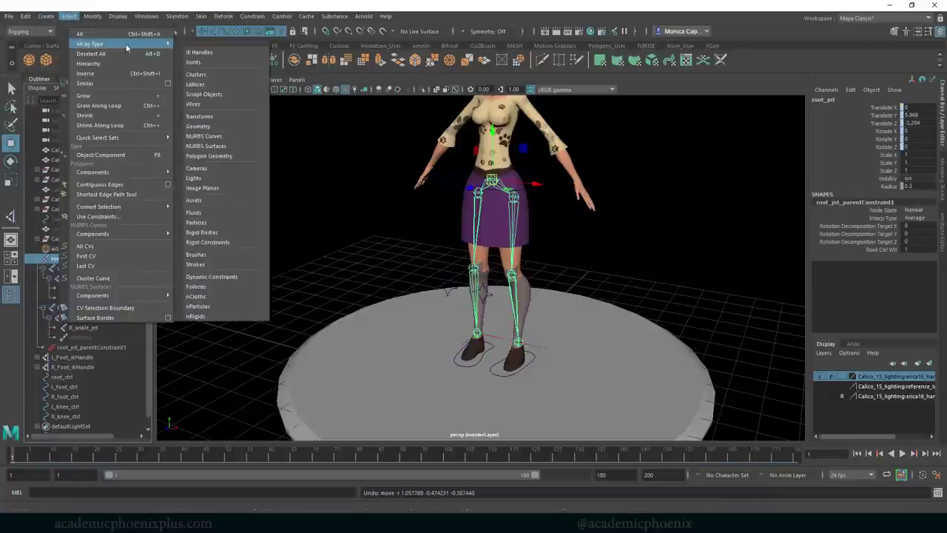
{"action": "left_click", "coordinate": [204, 63]}
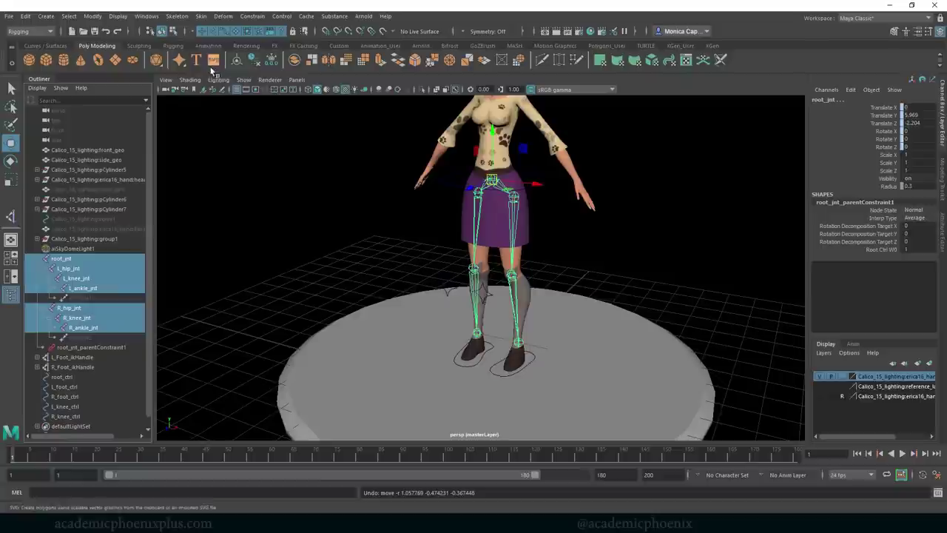
{"action": "left_click", "coordinate": [102, 258]}
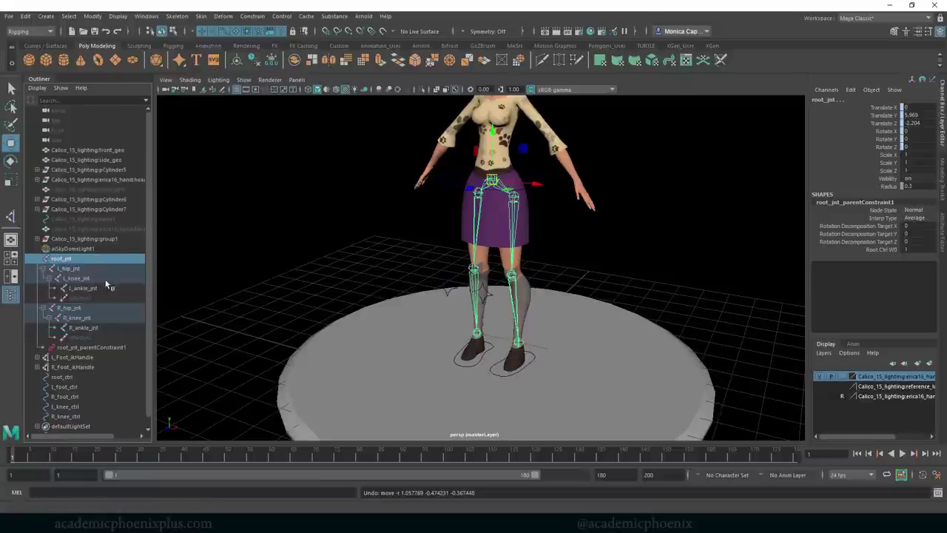
{"action": "left_click", "coordinate": [97, 336], "text": "shift"}
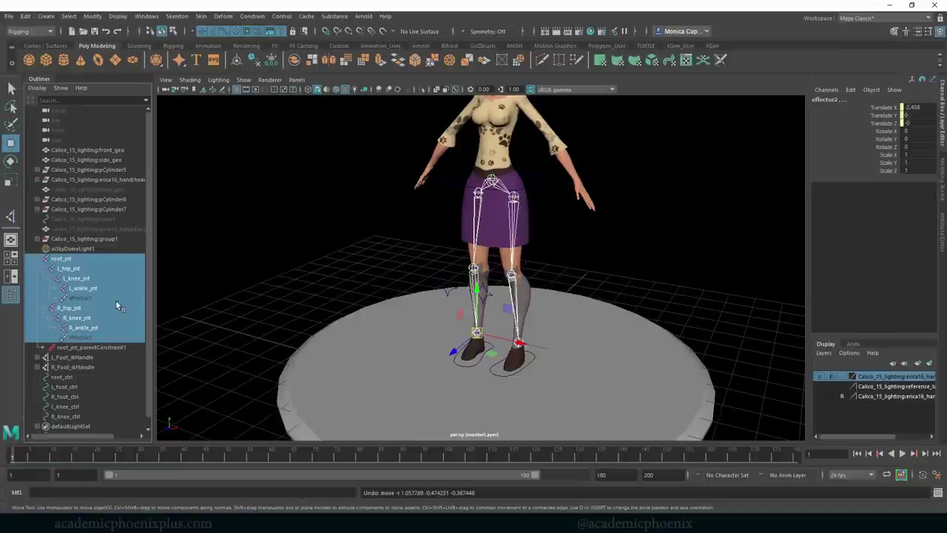
{"action": "left_click", "coordinate": [258, 177]}
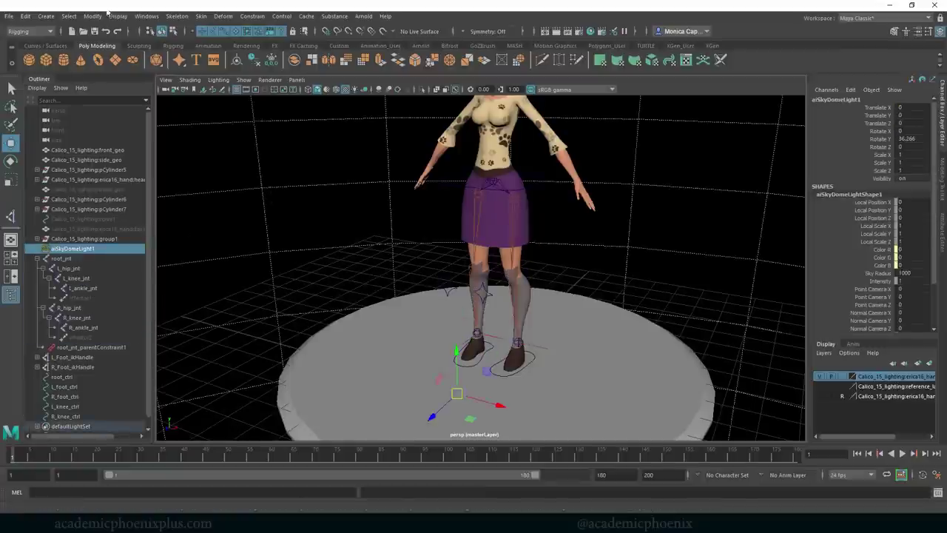
Step: Select all joints by type together with the body mesh, and bind the skin to them
{"action": "left_click", "coordinate": [70, 17]}
{"action": "mouse_move", "coordinate": [93, 44]}
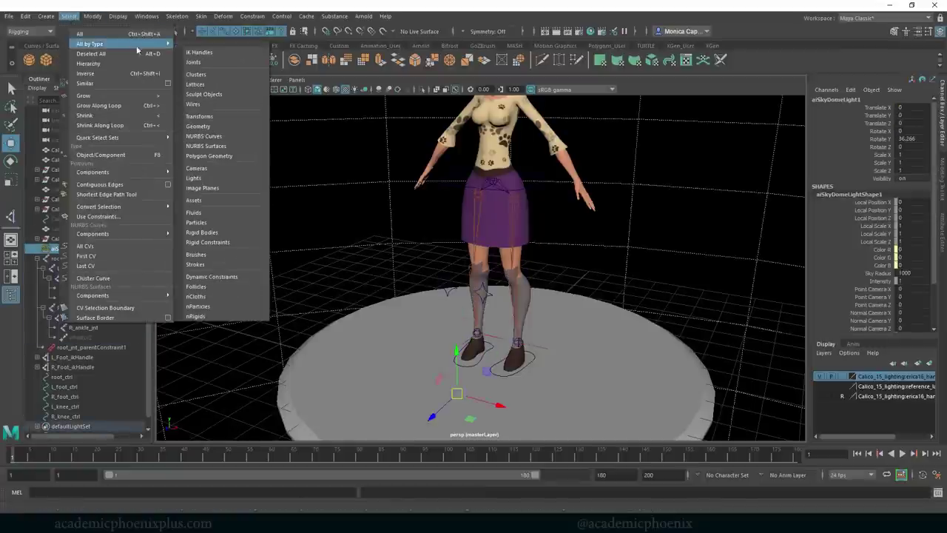
{"action": "left_click", "coordinate": [211, 63]}
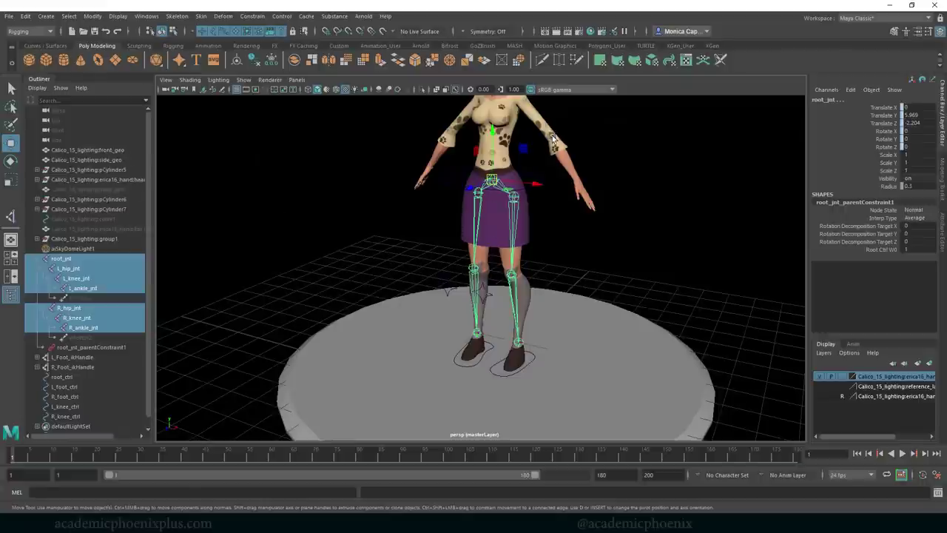
{"action": "left_click", "coordinate": [499, 294], "text": "shift"}
{"action": "left_click", "coordinate": [201, 16]}
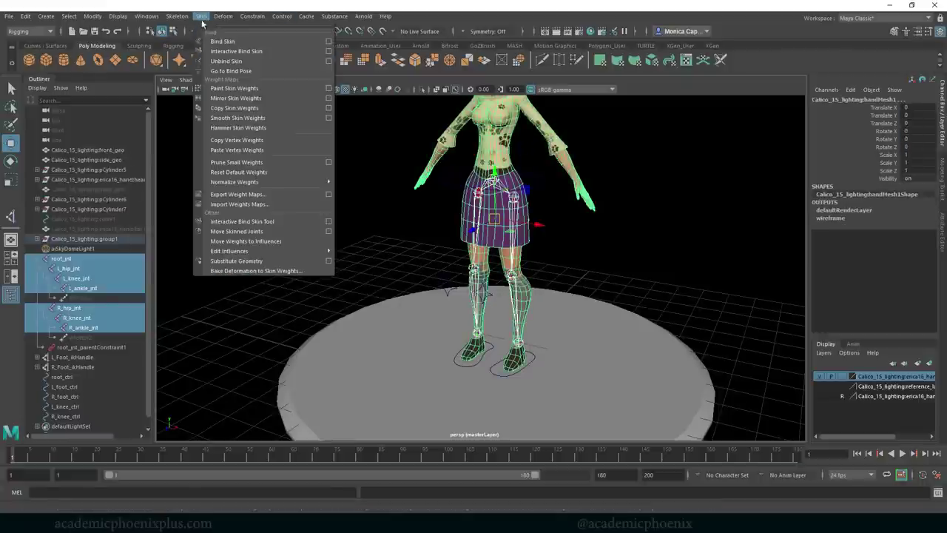
{"action": "left_click", "coordinate": [215, 41]}
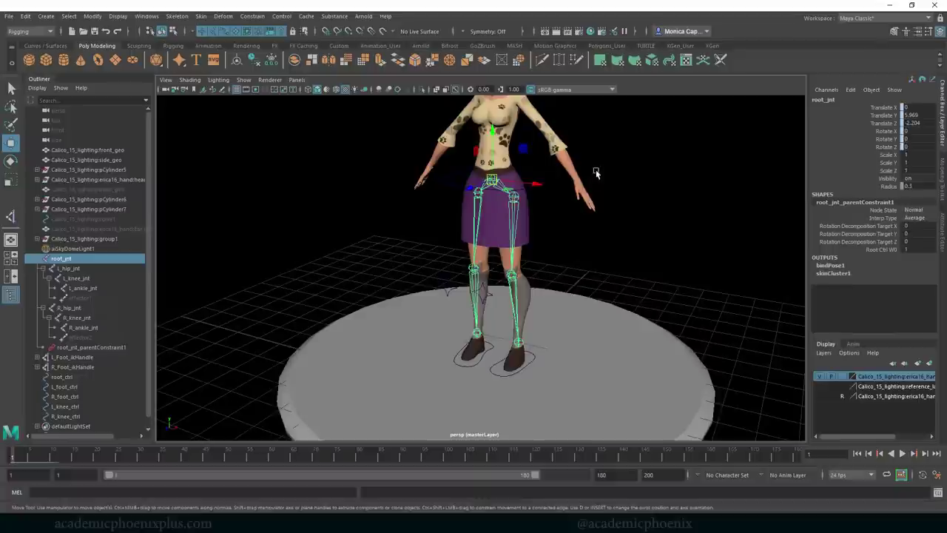
Step: Inspect the bound body mesh and test its deformation by lowering root_ctrl to a Translate Y of about -1.265
{"action": "scroll", "coordinate": [596, 172], "scroll_direction": "down", "scroll_amount": 3}
{"action": "left_click", "coordinate": [524, 280]}
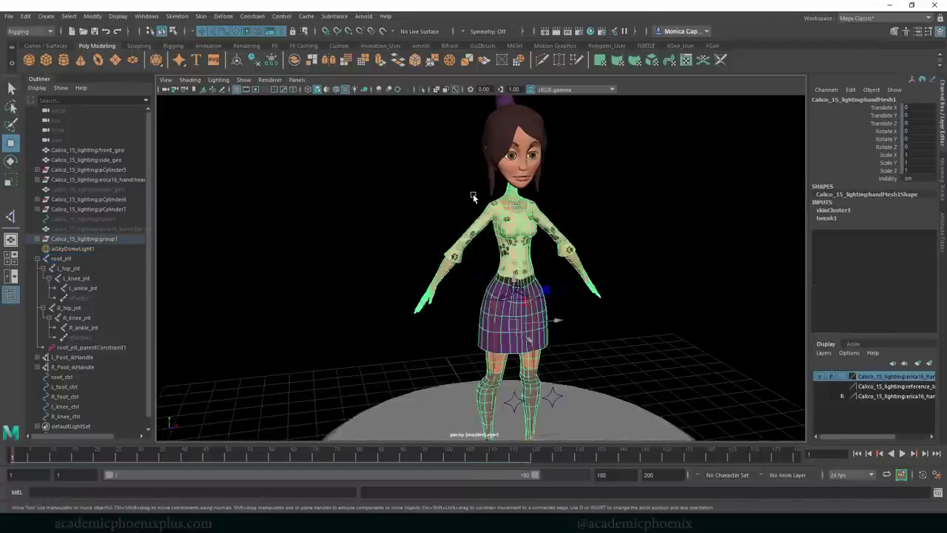
{"action": "left_click_drag", "start_coordinate": [625, 281], "coordinate": [596, 245], "text": "alt"}
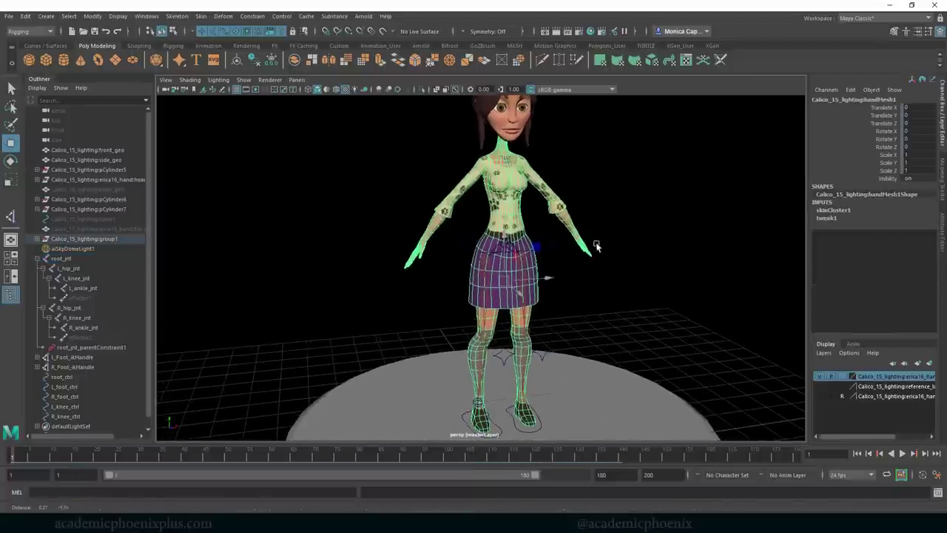
{"action": "left_click_drag", "start_coordinate": [630, 276], "coordinate": [552, 231], "text": "alt"}
{"action": "left_click", "coordinate": [559, 180]}
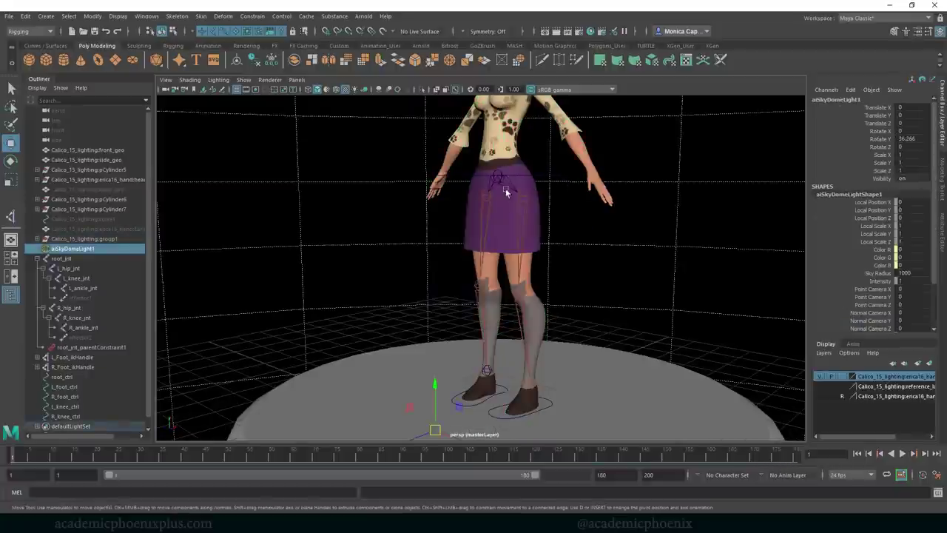
{"action": "left_click", "coordinate": [536, 180]}
{"action": "left_click", "coordinate": [550, 179]}
{"action": "scroll", "coordinate": [487, 173], "scroll_direction": "down", "scroll_amount": 3}
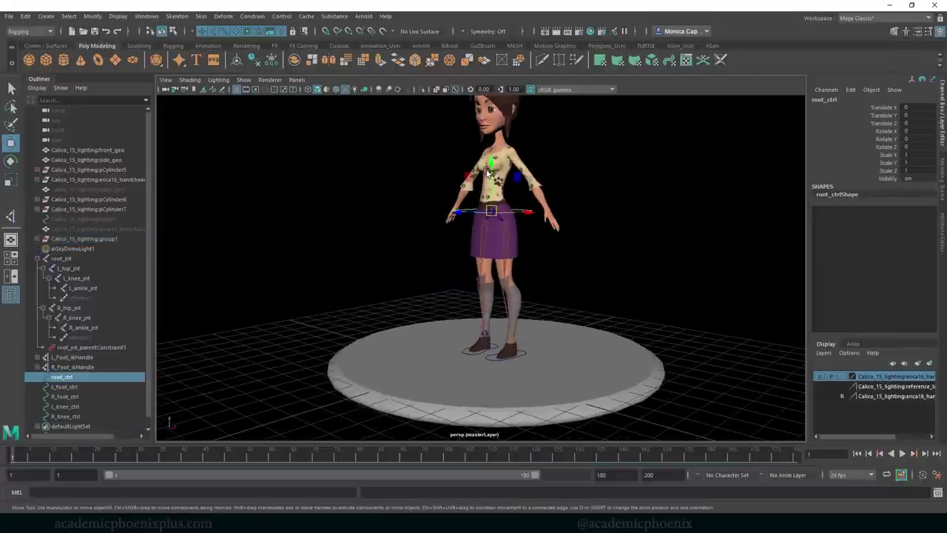
{"action": "left_click_drag", "start_coordinate": [498, 171], "coordinate": [498, 198]}
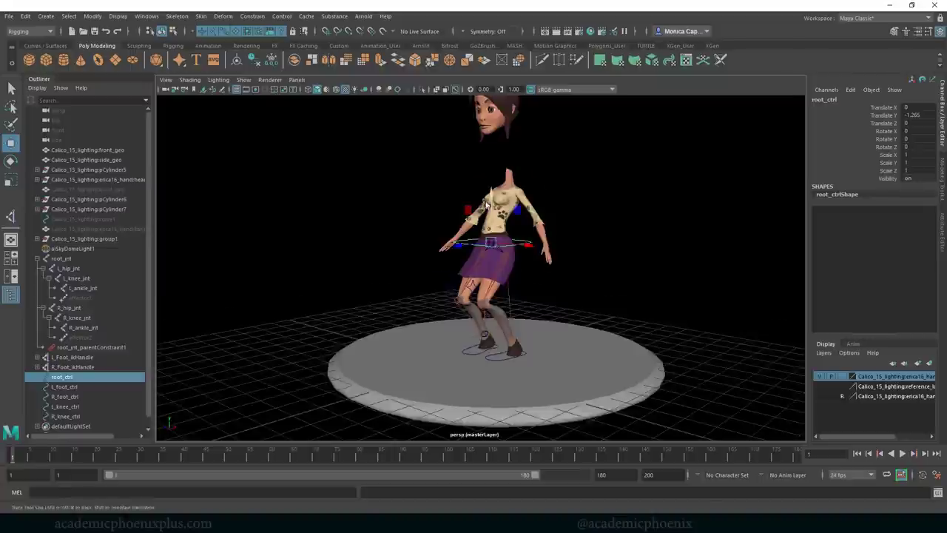
Step: Move L_foot_ctrl forward and inward across the right leg, then try rotating it and undo the rotation
{"action": "scroll", "coordinate": [731, 235], "scroll_direction": "up", "scroll_amount": 3}
{"action": "left_click_drag", "start_coordinate": [730, 235], "coordinate": [610, 236], "text": "alt"}
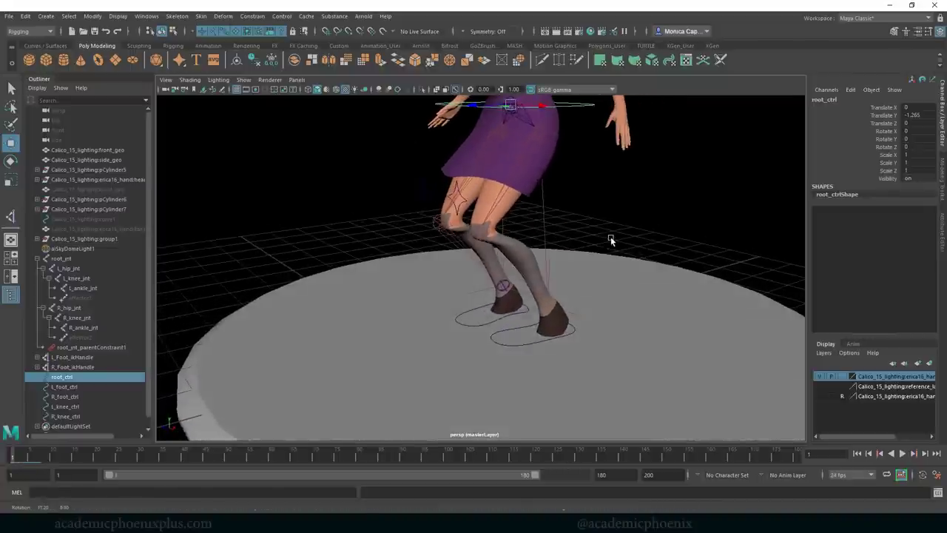
{"action": "left_click", "coordinate": [513, 344]}
{"action": "left_click", "coordinate": [569, 337]}
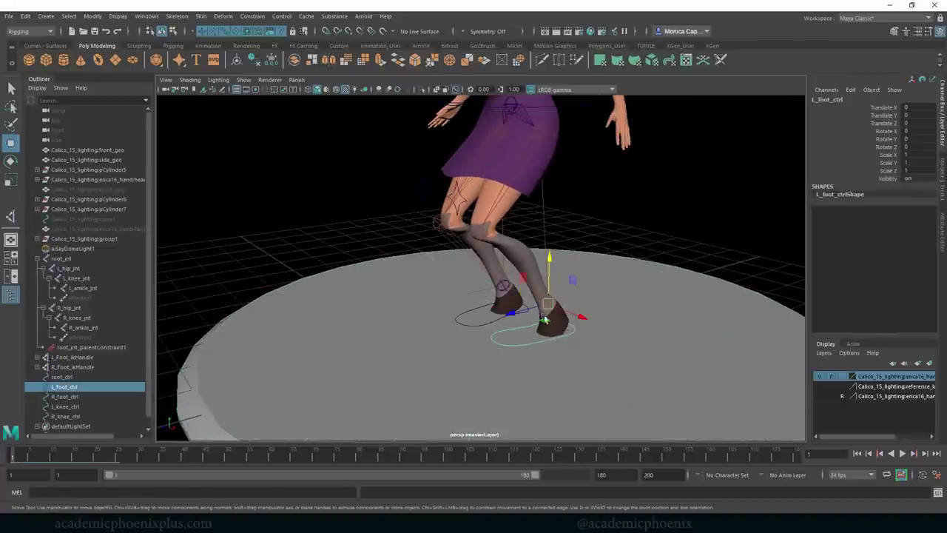
{"action": "left_click_drag", "start_coordinate": [548, 304], "coordinate": [445, 330]}
{"action": "key", "text": "e"}
{"action": "key", "text": "ctrl+z"}
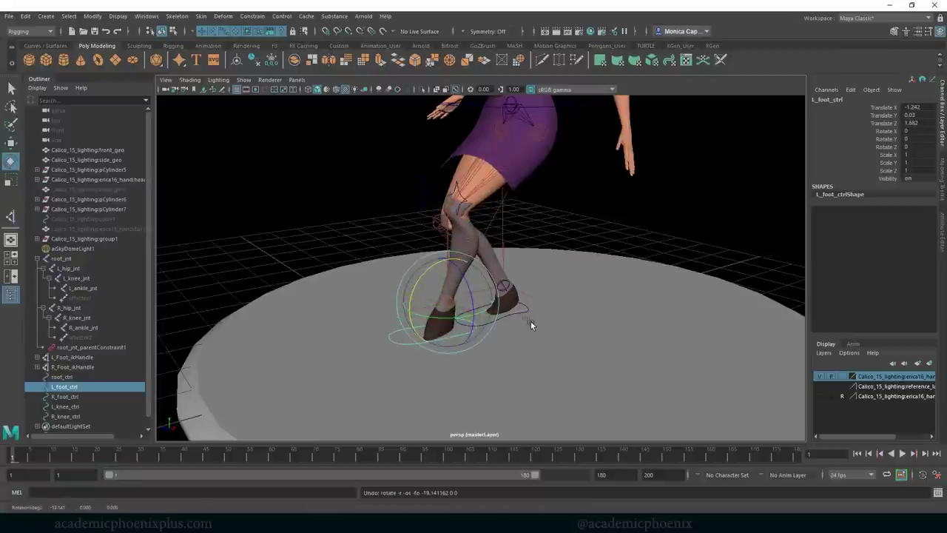
Step: Hide the round platform cylinder under the character's feet
{"action": "left_click", "coordinate": [529, 315]}
{"action": "left_click", "coordinate": [639, 317]}
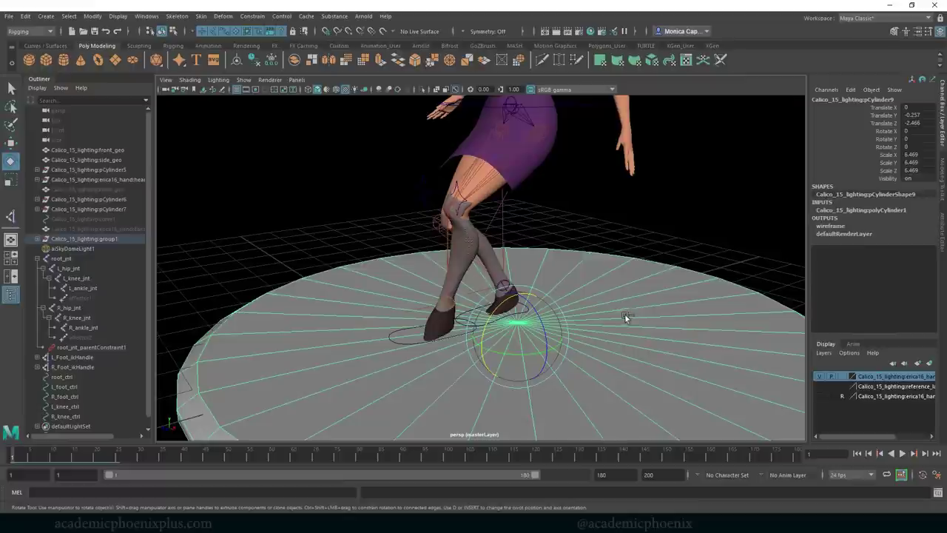
{"action": "key", "text": "ctrl+h"}
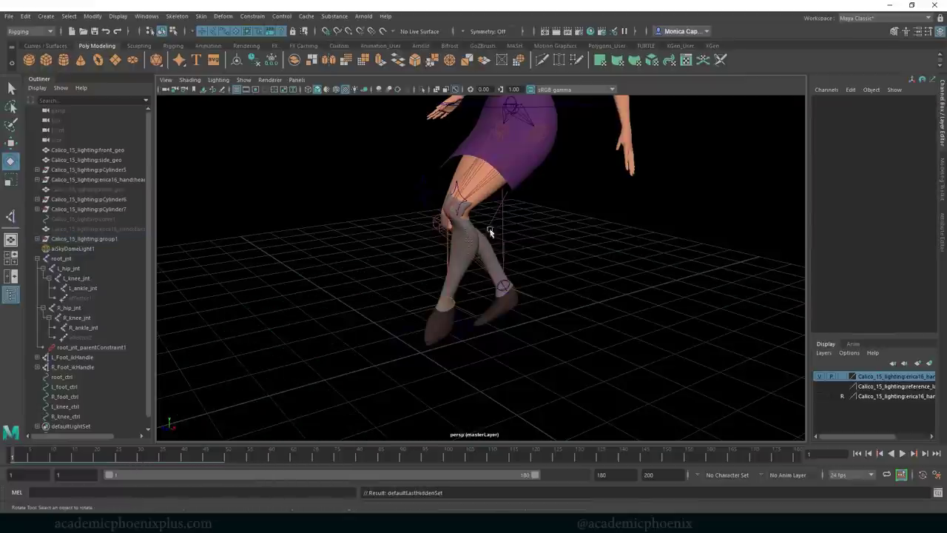
Step: Pose the legs in a stride, bringing L_foot_ctrl forward to about Translate X -0.125 and Z 2.681
{"action": "left_click_drag", "start_coordinate": [490, 232], "coordinate": [391, 291], "text": "alt"}
{"action": "left_click", "coordinate": [440, 320]}
{"action": "key", "text": "w"}
{"action": "left_click", "coordinate": [523, 313]}
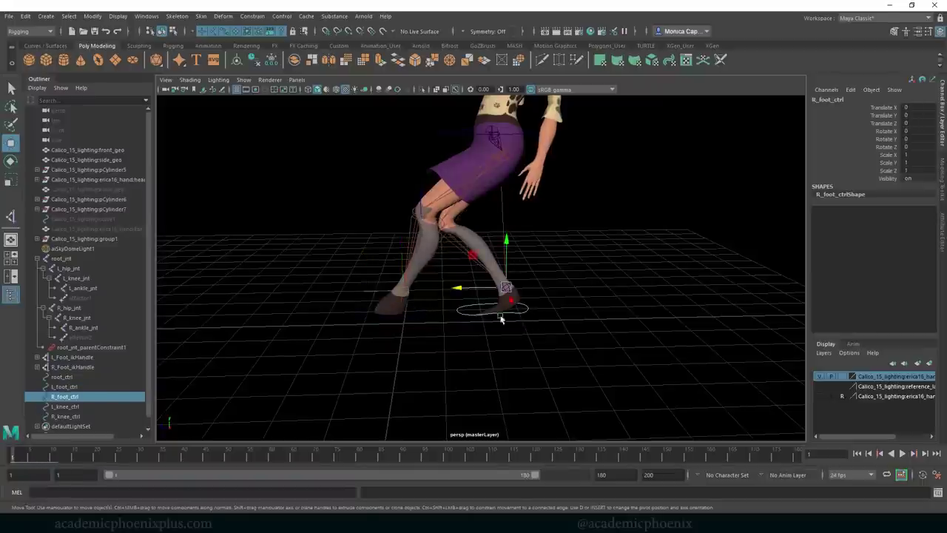
{"action": "left_click_drag", "start_coordinate": [482, 297], "coordinate": [449, 250]}
{"action": "left_click", "coordinate": [494, 332]}
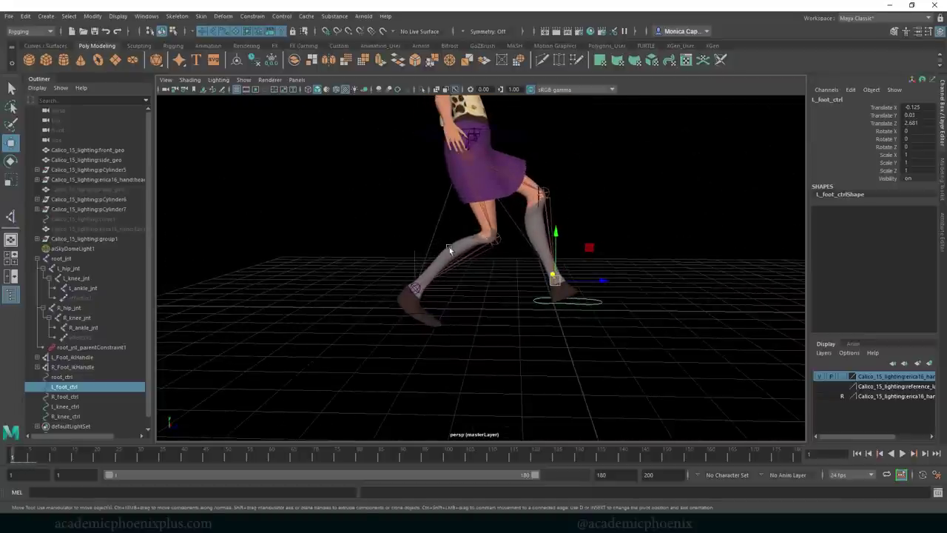
Step: Shift the hips with root_ctrl to about Translate X -0.432, Y -1.488 and Z -0.415
{"action": "left_click_drag", "start_coordinate": [538, 218], "coordinate": [375, 192], "text": "alt"}
{"action": "left_click_drag", "start_coordinate": [486, 230], "coordinate": [561, 262], "text": "alt"}
{"action": "left_click", "coordinate": [581, 188]}
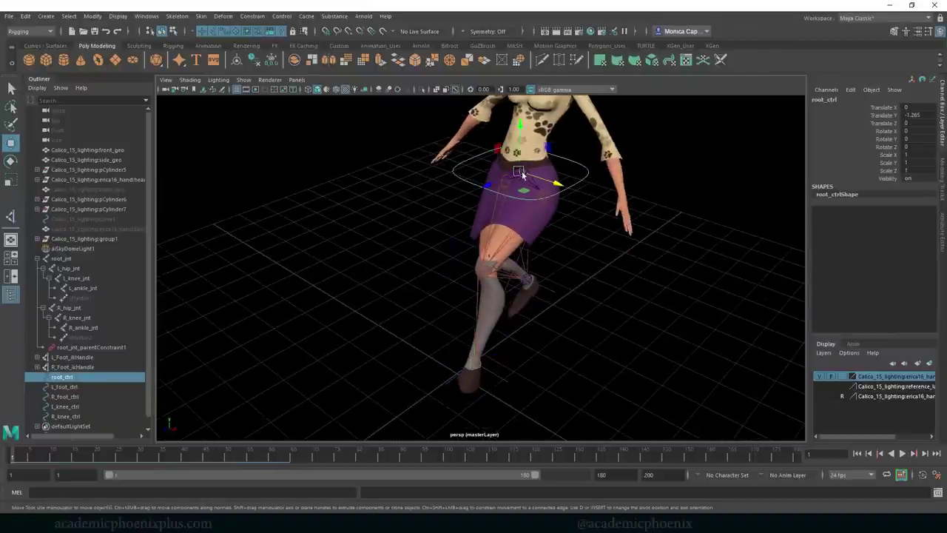
{"action": "left_click_drag", "start_coordinate": [520, 172], "coordinate": [551, 183]}
{"action": "left_click_drag", "start_coordinate": [554, 217], "coordinate": [582, 217], "text": "alt"}
{"action": "left_click_drag", "start_coordinate": [592, 163], "coordinate": [549, 164]}
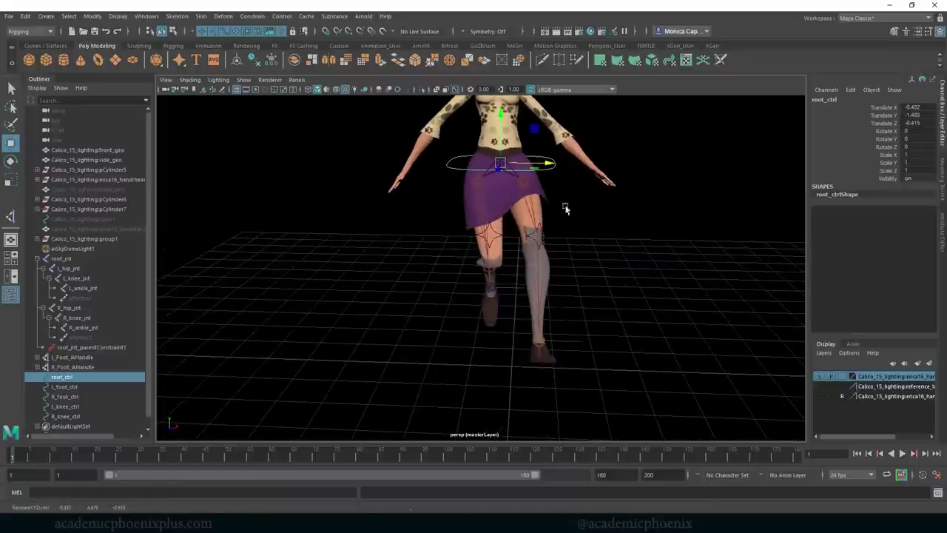
Step: Test swinging the feet with L_foot_ctrl and R_foot_ctrl, leaving L_foot_ctrl beside the right foot at about Translate Z -0.07
{"action": "left_click_drag", "start_coordinate": [565, 210], "coordinate": [477, 316], "text": "alt"}
{"action": "left_click", "coordinate": [515, 340]}
{"action": "left_click", "coordinate": [426, 355]}
{"action": "left_click_drag", "start_coordinate": [354, 332], "coordinate": [569, 333]}
{"action": "left_click", "coordinate": [477, 337]}
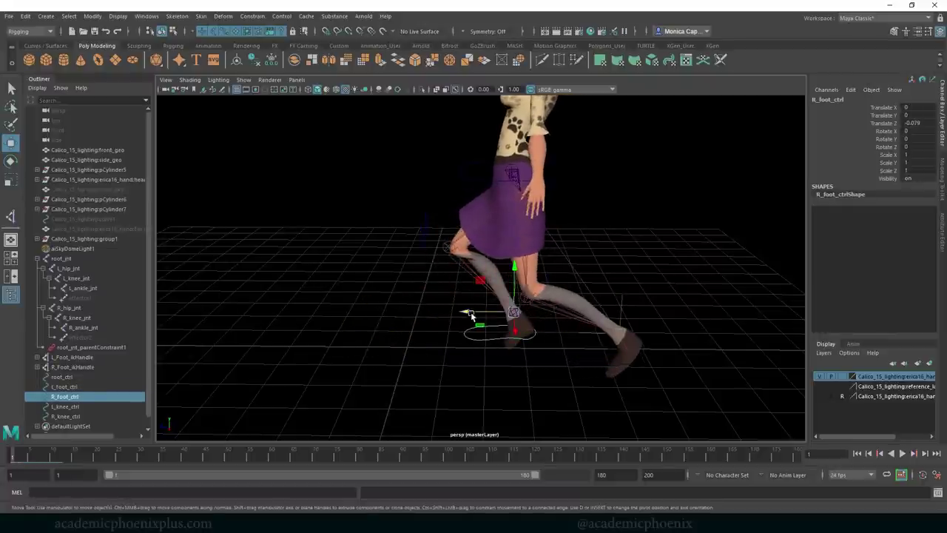
{"action": "mouse_move", "coordinate": [470, 311]}
{"action": "left_mouse_down"}
{"action": "mouse_move", "coordinate": [391, 313]}
{"action": "mouse_move", "coordinate": [334, 297]}
{"action": "mouse_move", "coordinate": [453, 310]}
{"action": "left_mouse_up"}
{"action": "left_click_drag", "start_coordinate": [491, 345], "coordinate": [471, 333]}
{"action": "key", "text": "ctrl+z"}
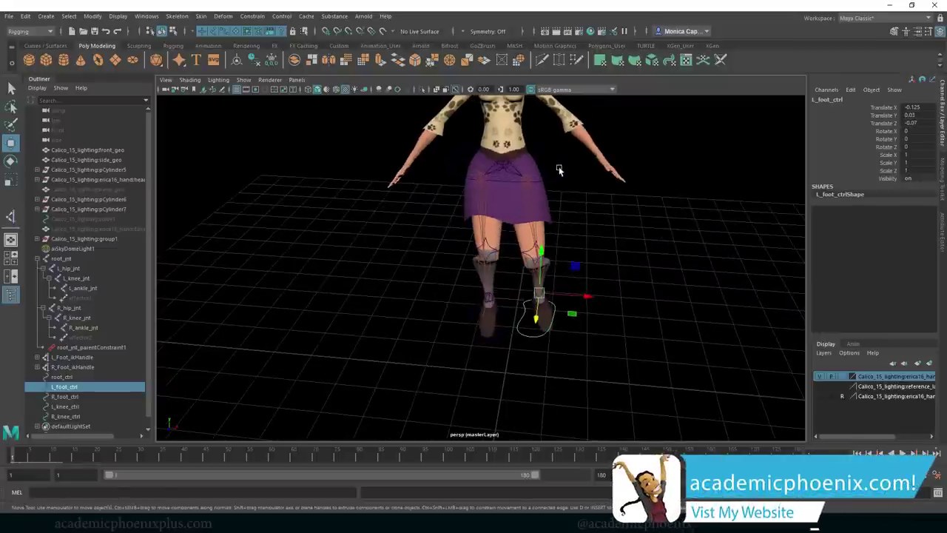
Step: Reposition the hips with root_ctrl through about Translate X 0.05, Y -0.84 and Z 0.07, and shift them further
{"action": "left_click", "coordinate": [558, 169]}
{"action": "left_click_drag", "start_coordinate": [542, 203], "coordinate": [580, 227], "text": "alt"}
{"action": "left_click_drag", "start_coordinate": [486, 204], "coordinate": [509, 181]}
{"action": "left_click_drag", "start_coordinate": [577, 119], "coordinate": [518, 102], "text": "alt"}
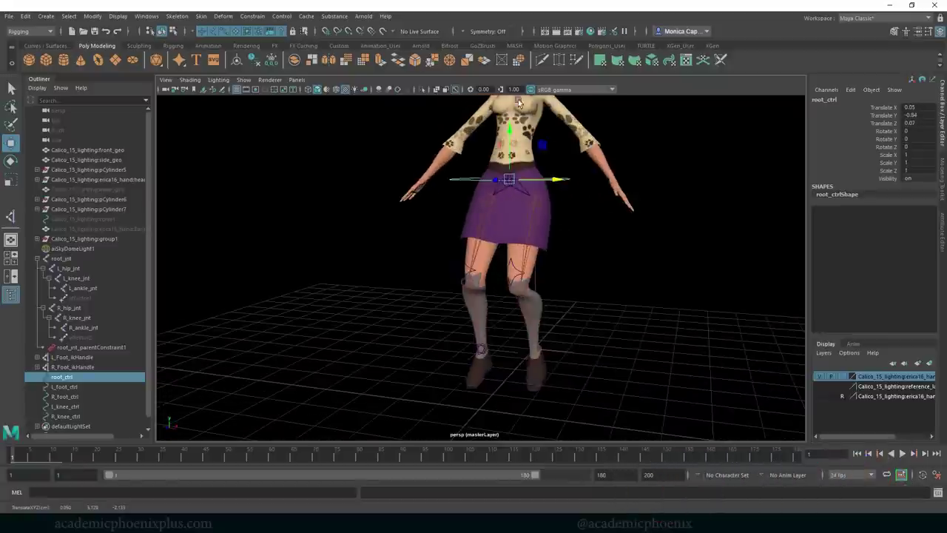
{"action": "middle_click_drag", "start_coordinate": [569, 257], "coordinate": [579, 255], "text": "alt"}
{"action": "left_click_drag", "start_coordinate": [579, 256], "coordinate": [565, 262], "text": "alt"}
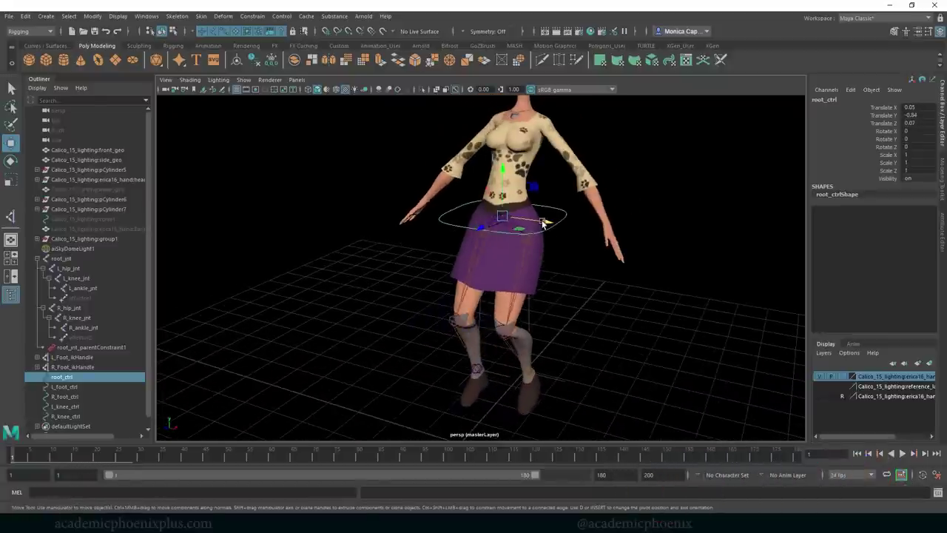
{"action": "left_click_drag", "start_coordinate": [545, 223], "coordinate": [472, 182]}
Step: Lift the left foot up behind the body with its foot control
{"action": "left_click", "coordinate": [468, 407]}
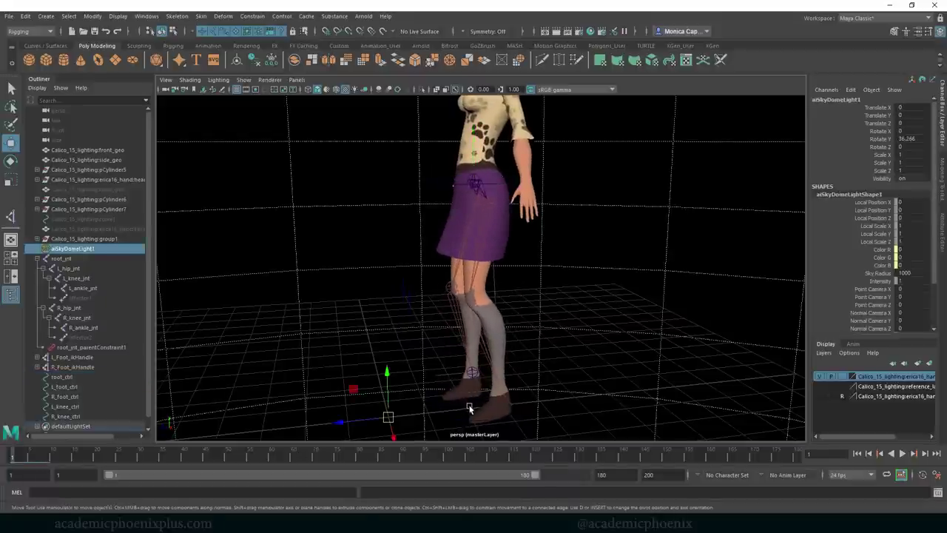
{"action": "left_click_drag", "start_coordinate": [500, 393], "coordinate": [499, 338]}
{"action": "left_click_drag", "start_coordinate": [500, 344], "coordinate": [605, 328], "text": "alt"}
Step: Move L_knee_ctrl inward toward the right leg to turn the left knee, and select R_knee_ctrl
{"action": "left_click", "coordinate": [530, 310]}
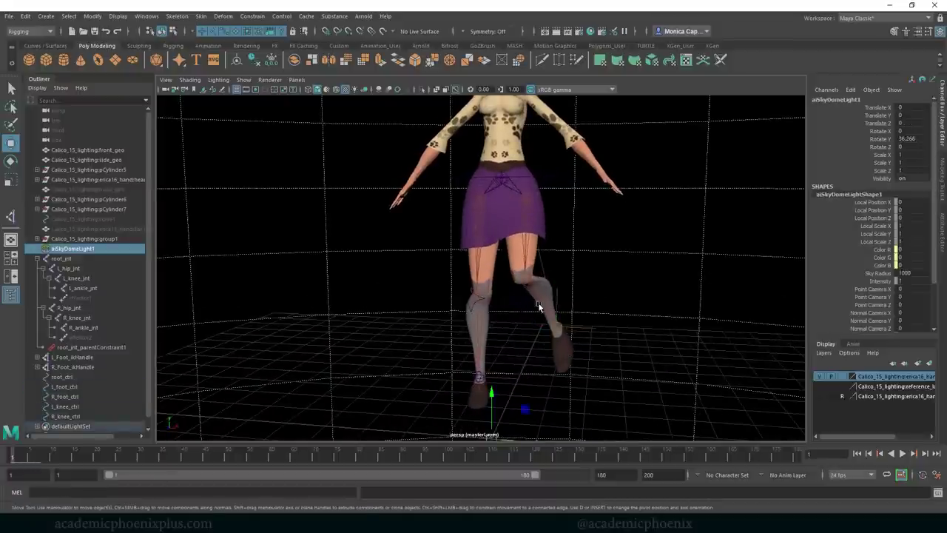
{"action": "left_click", "coordinate": [538, 307]}
{"action": "left_click", "coordinate": [525, 313]}
{"action": "left_click", "coordinate": [523, 314]}
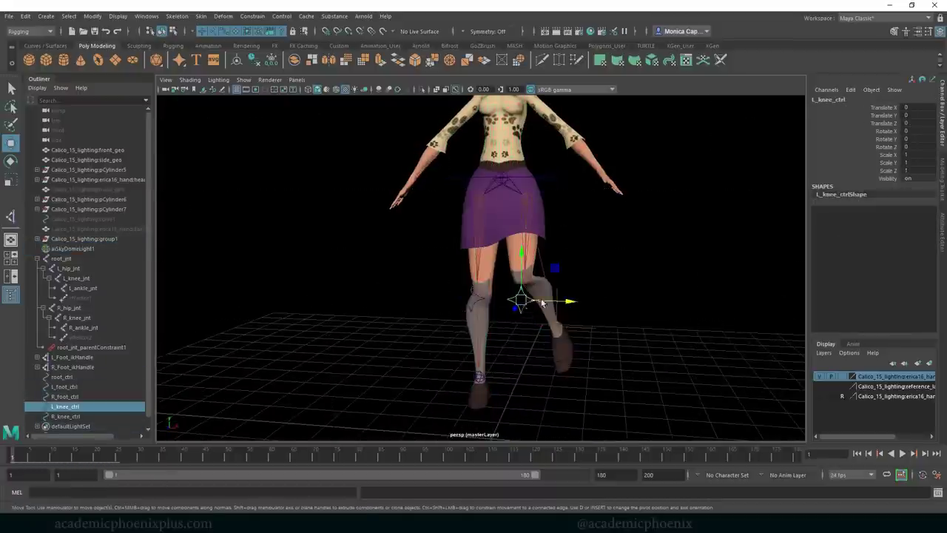
{"action": "left_click_drag", "start_coordinate": [522, 298], "coordinate": [491, 312]}
{"action": "left_click", "coordinate": [475, 305]}
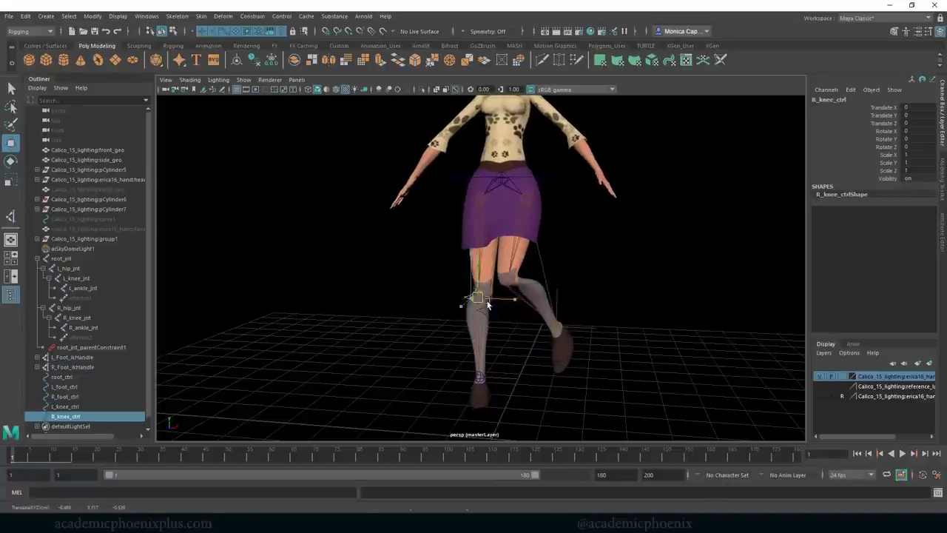
Step: Move R_foot_ctrl outward and forward to about Translate X -0.528 and Z 0.324, and adjust the knee direction slightly
{"action": "left_click", "coordinate": [492, 407]}
{"action": "left_click_drag", "start_coordinate": [528, 382], "coordinate": [506, 378]}
{"action": "left_click_drag", "start_coordinate": [599, 343], "coordinate": [618, 322], "text": "alt"}
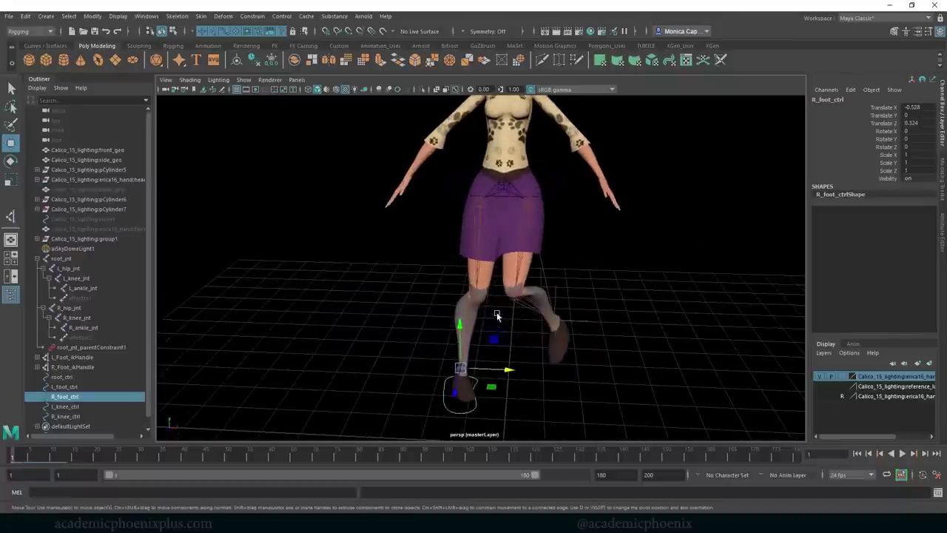
{"action": "left_click", "coordinate": [497, 315]}
{"action": "left_click_drag", "start_coordinate": [538, 319], "coordinate": [546, 321]}
{"action": "left_click", "coordinate": [630, 283]}
Step: Shift root_ctrl to about Translate X -0.152, Y -0.127 and Z 0.665 to balance the pose, and deselect it
{"action": "middle_click_drag", "start_coordinate": [630, 231], "coordinate": [628, 271], "text": "alt"}
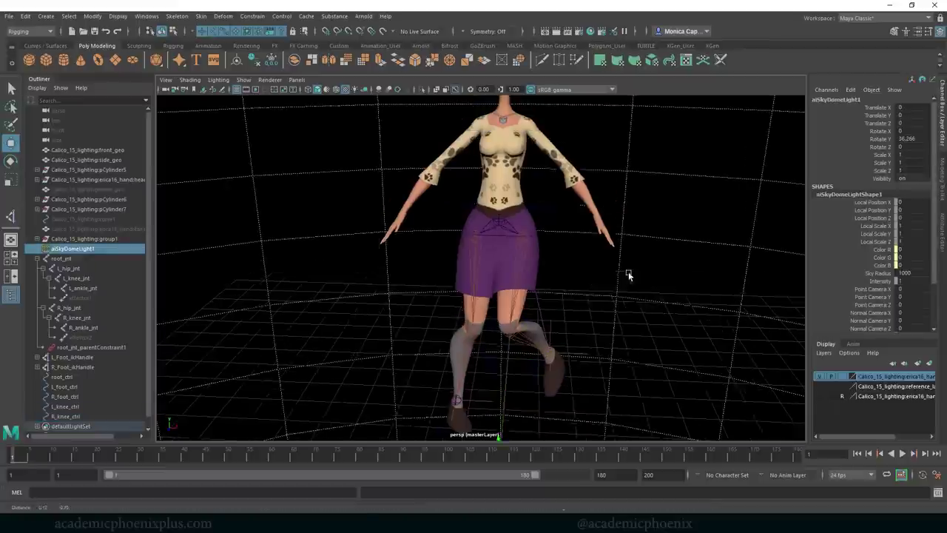
{"action": "right_click_drag", "start_coordinate": [628, 272], "coordinate": [526, 235], "text": "alt"}
{"action": "left_click_drag", "start_coordinate": [525, 237], "coordinate": [538, 288], "text": "alt"}
{"action": "scroll", "coordinate": [527, 259], "scroll_direction": "up", "scroll_amount": 3}
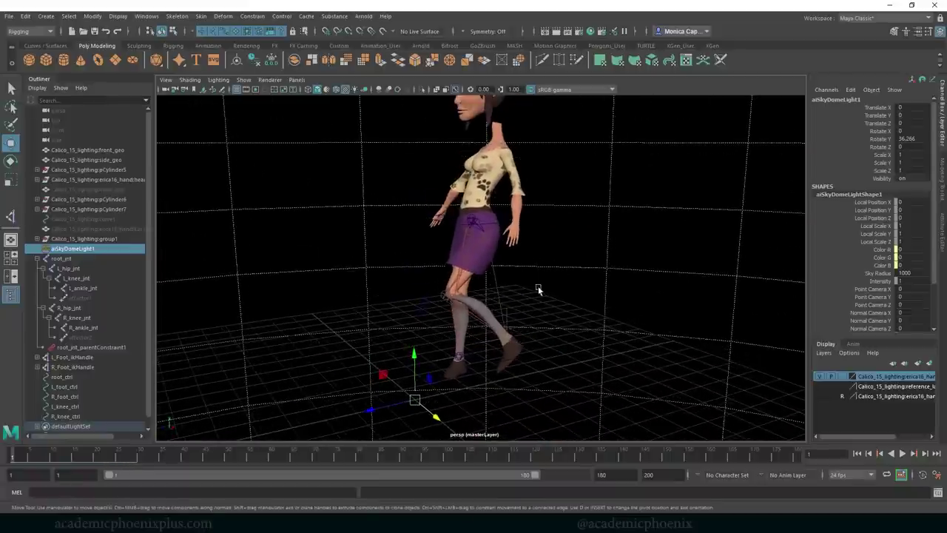
{"action": "left_click", "coordinate": [508, 221]}
{"action": "left_click_drag", "start_coordinate": [442, 224], "coordinate": [574, 269]}
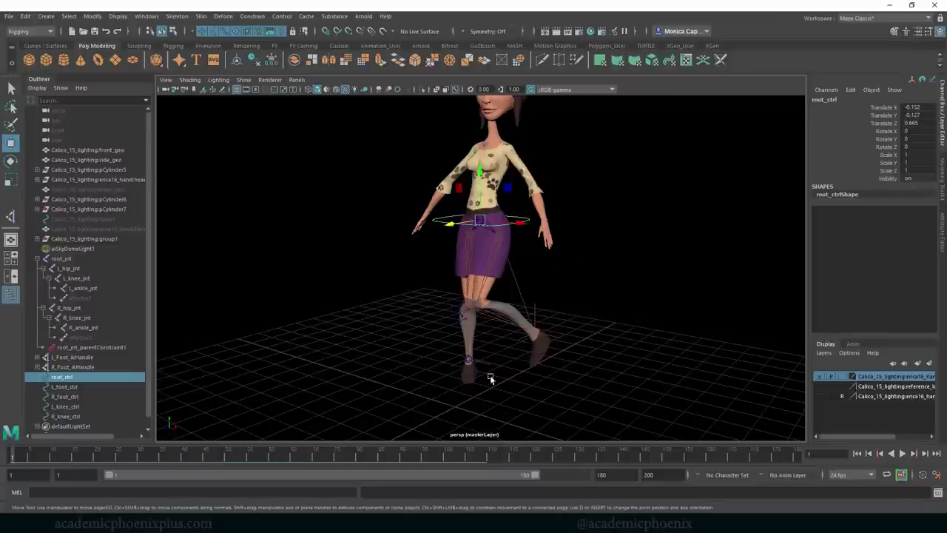
{"action": "left_click", "coordinate": [317, 260]}
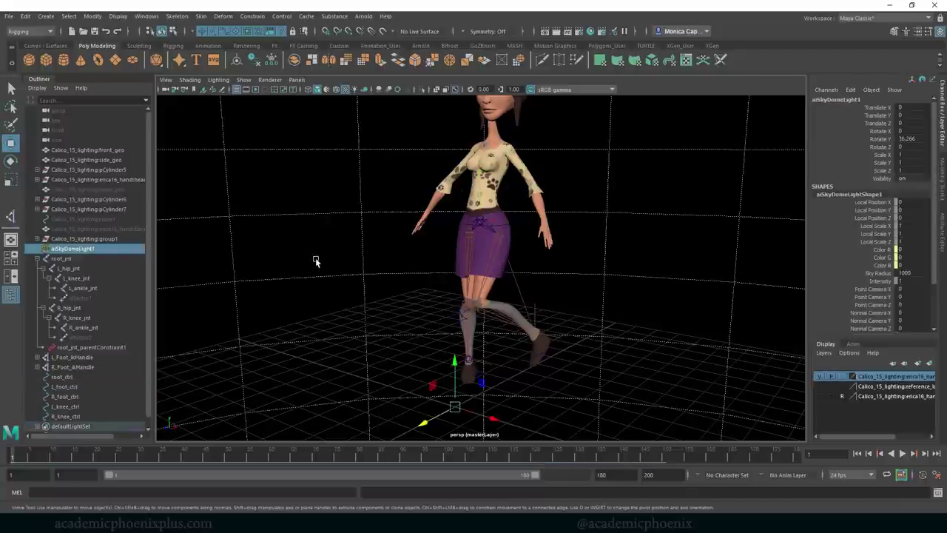